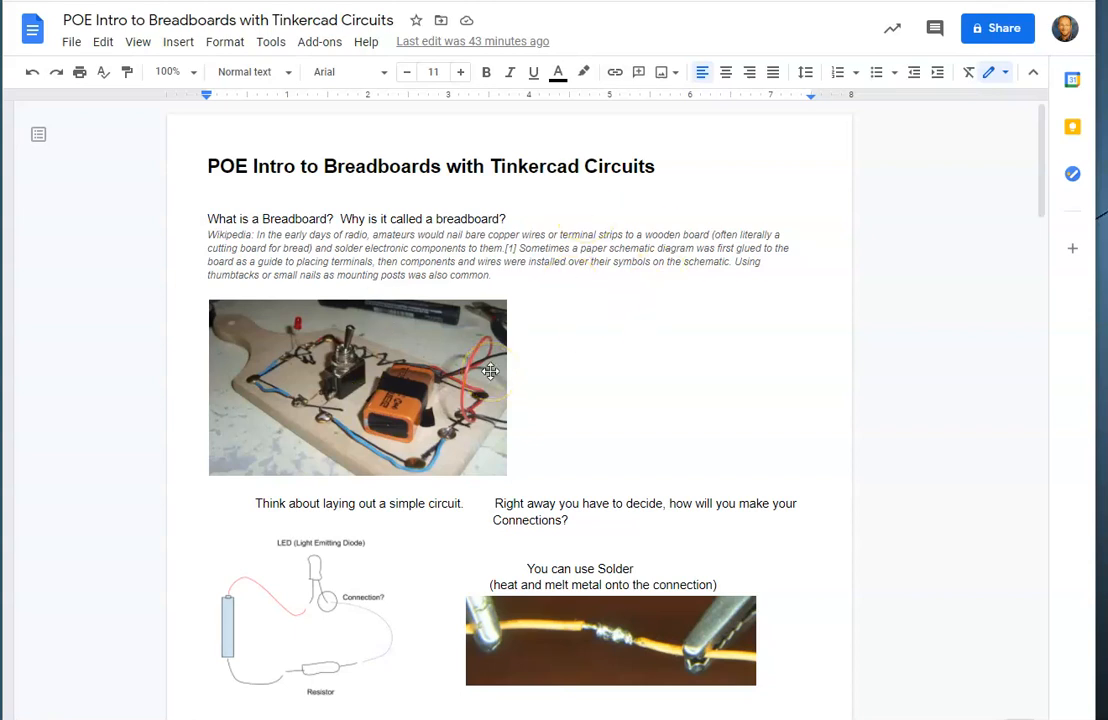
- Read the breadboard document from the wooden-board origins and wire connection methods through the Modern Breadboards section with its metal strip photos
scroll(560, 344, "down", 1)
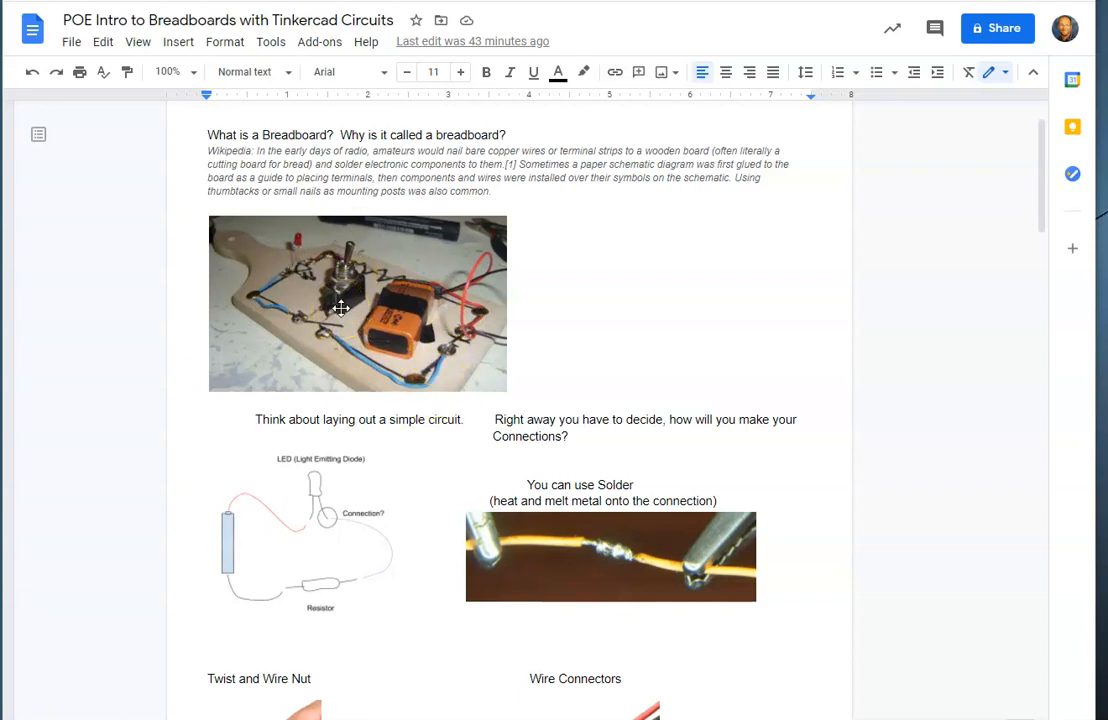
scroll(453, 310, "down", 3)
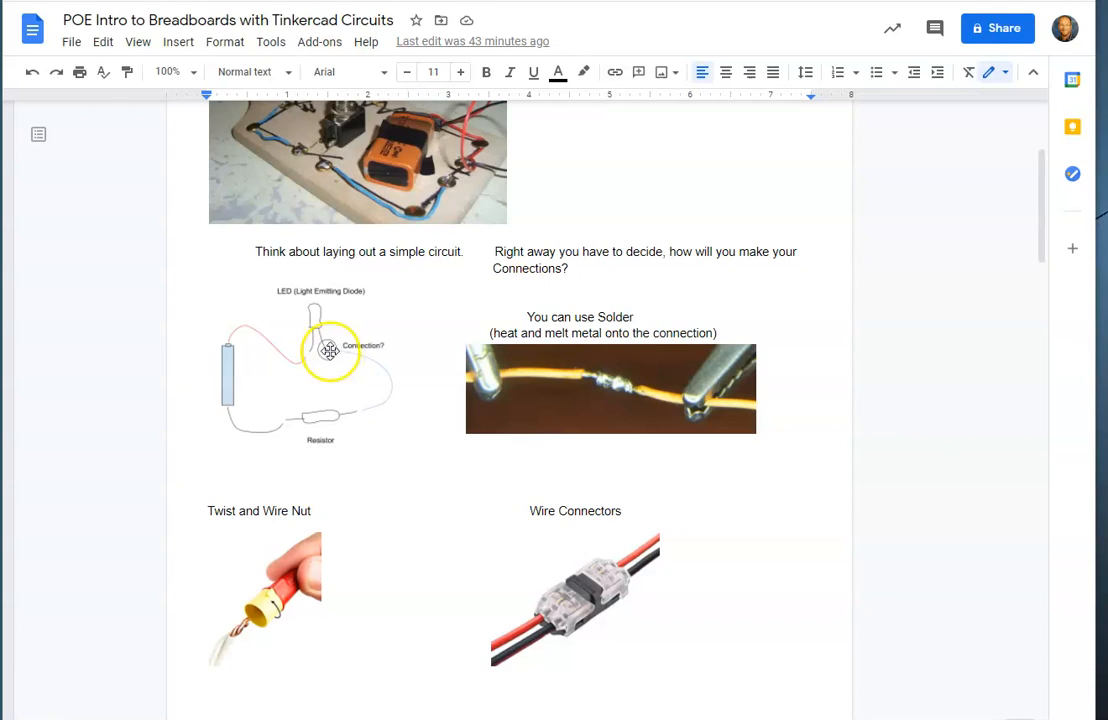
scroll(333, 343, "down", 2)
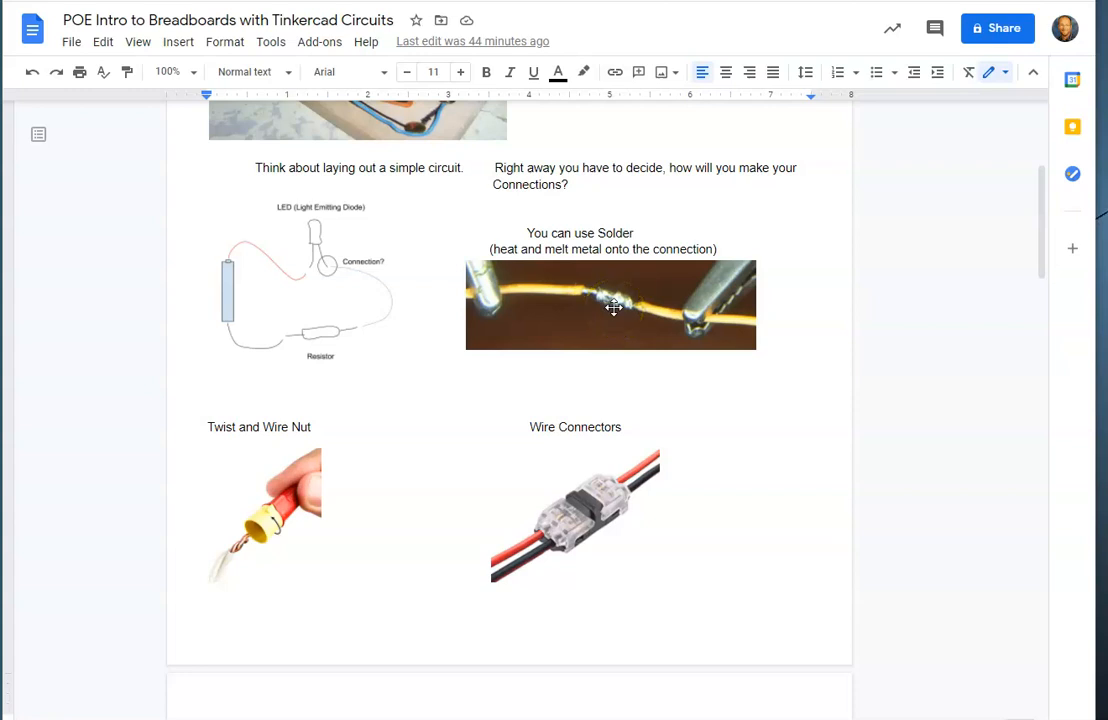
scroll(530, 335, "down", 1)
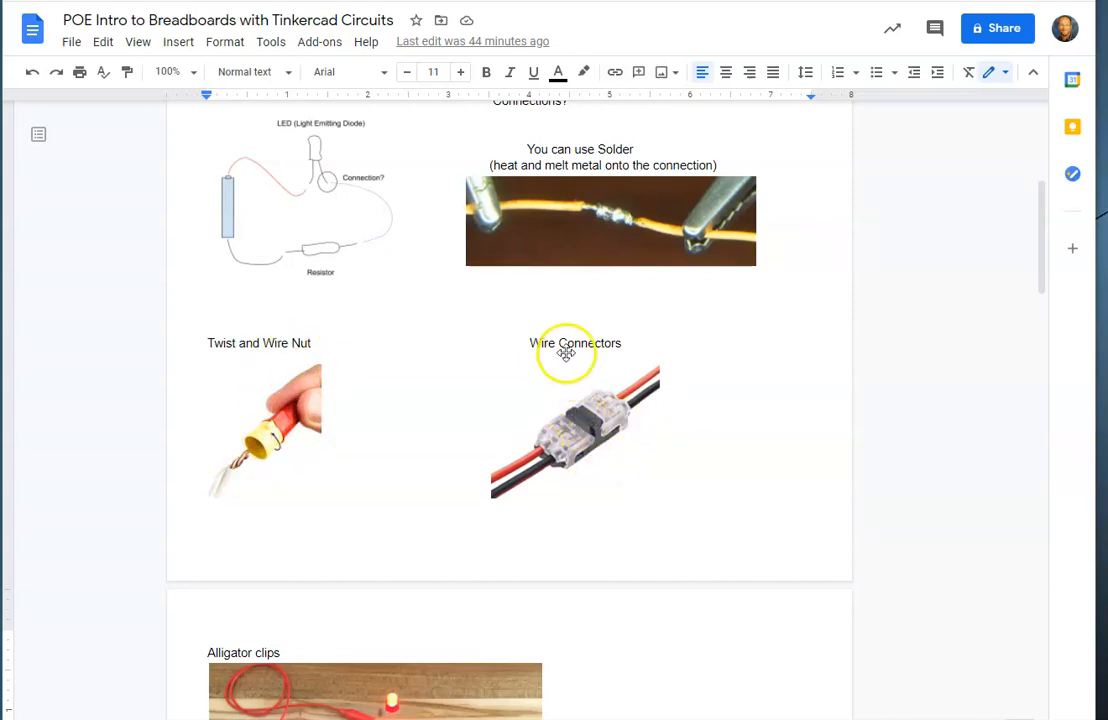
scroll(549, 432, "down", 3)
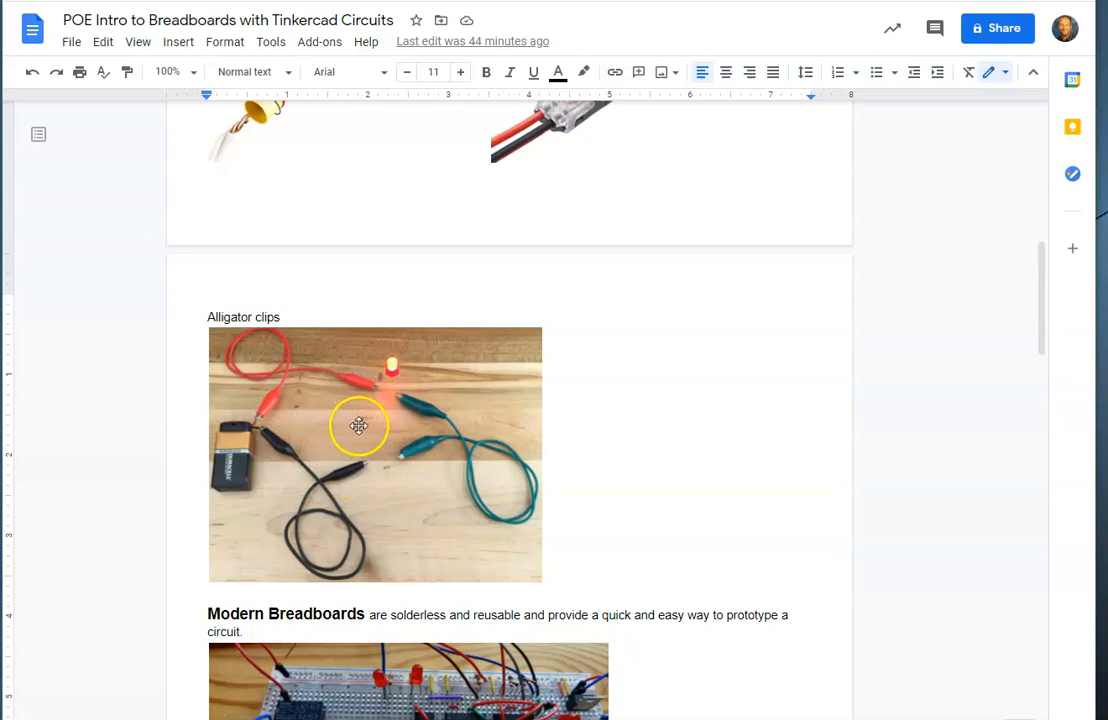
scroll(360, 426, "down", 3)
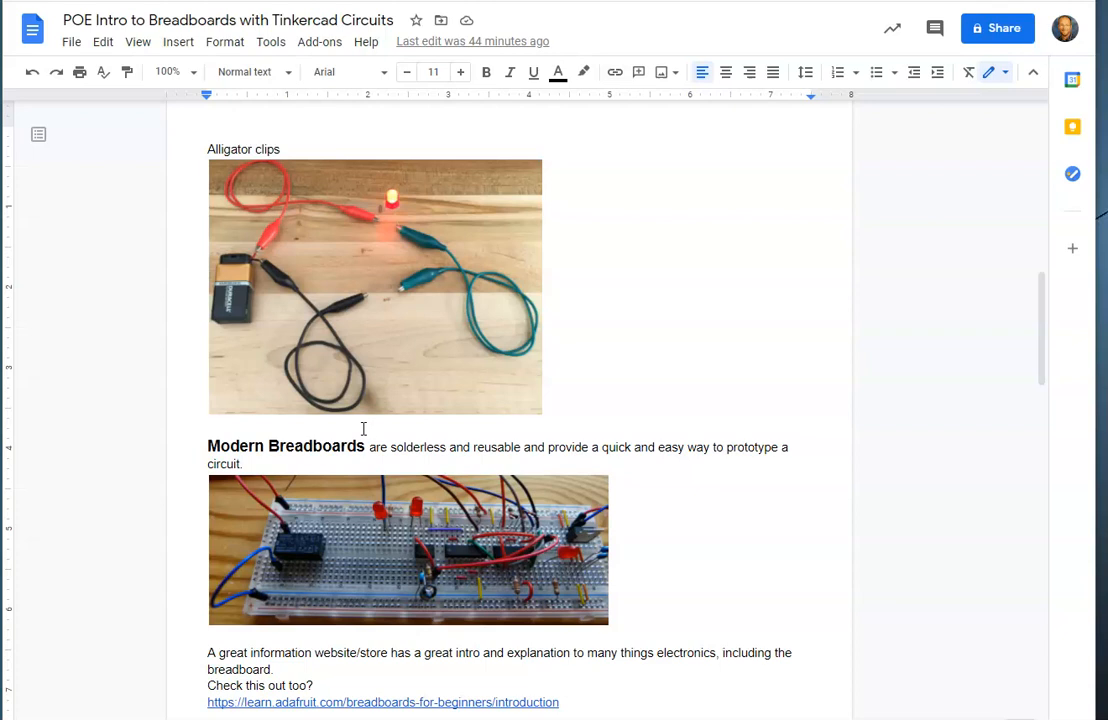
scroll(540, 320, "down", 3)
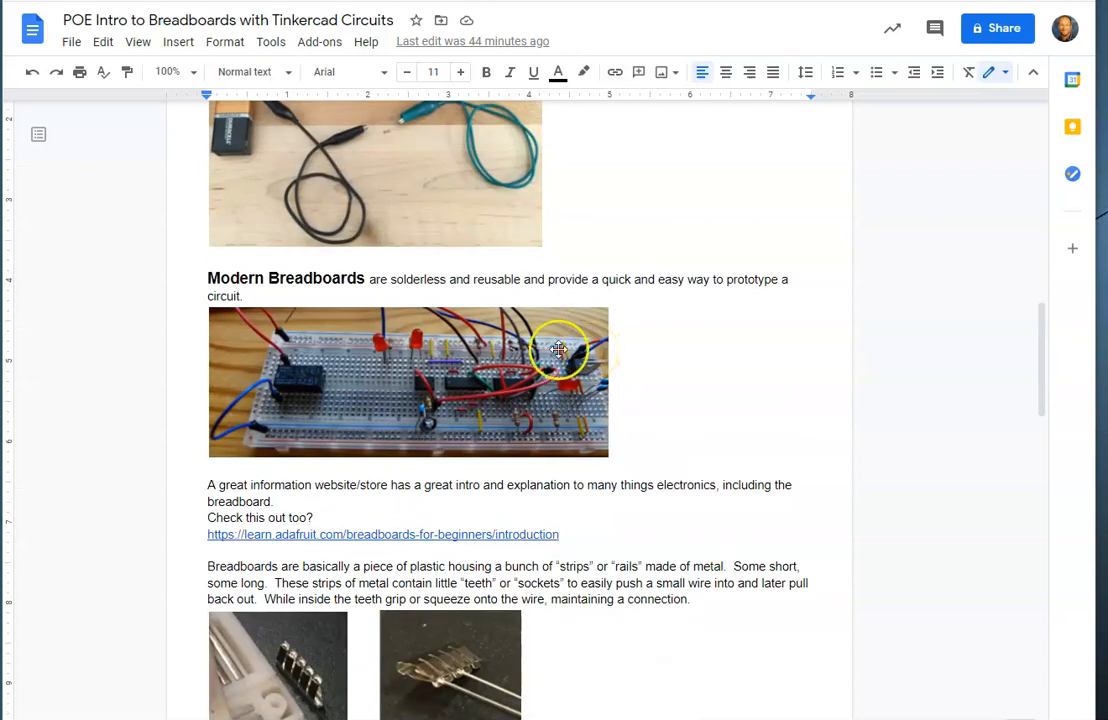
scroll(490, 383, "down", 3)
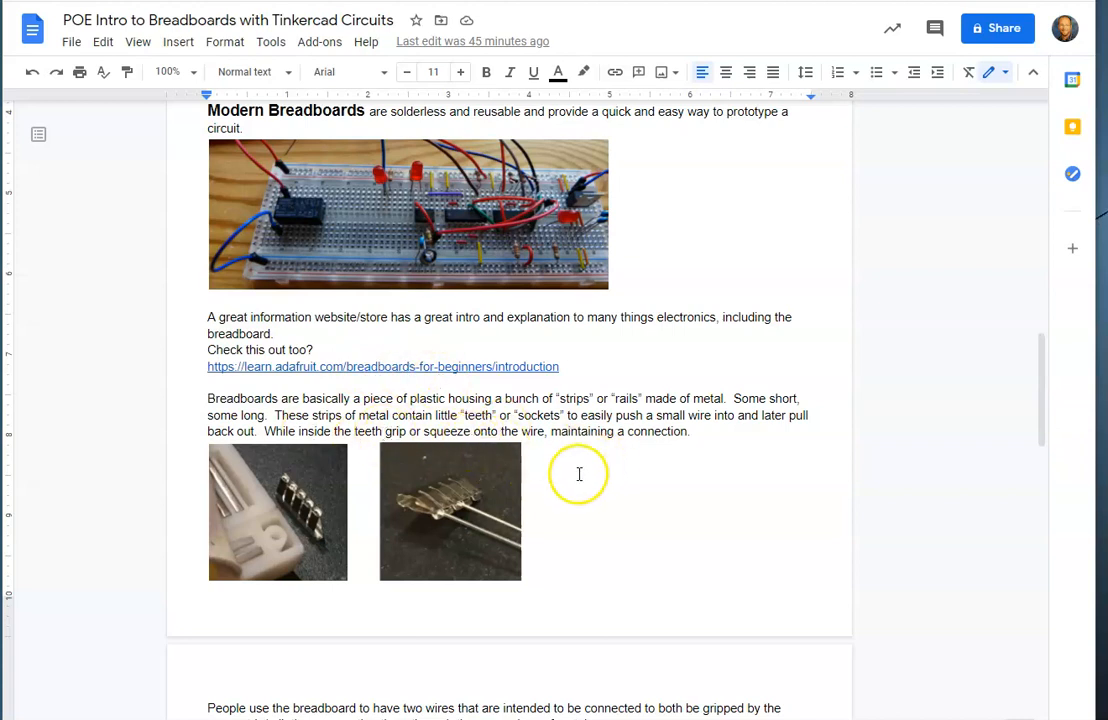
scroll(551, 487, "down", 2)
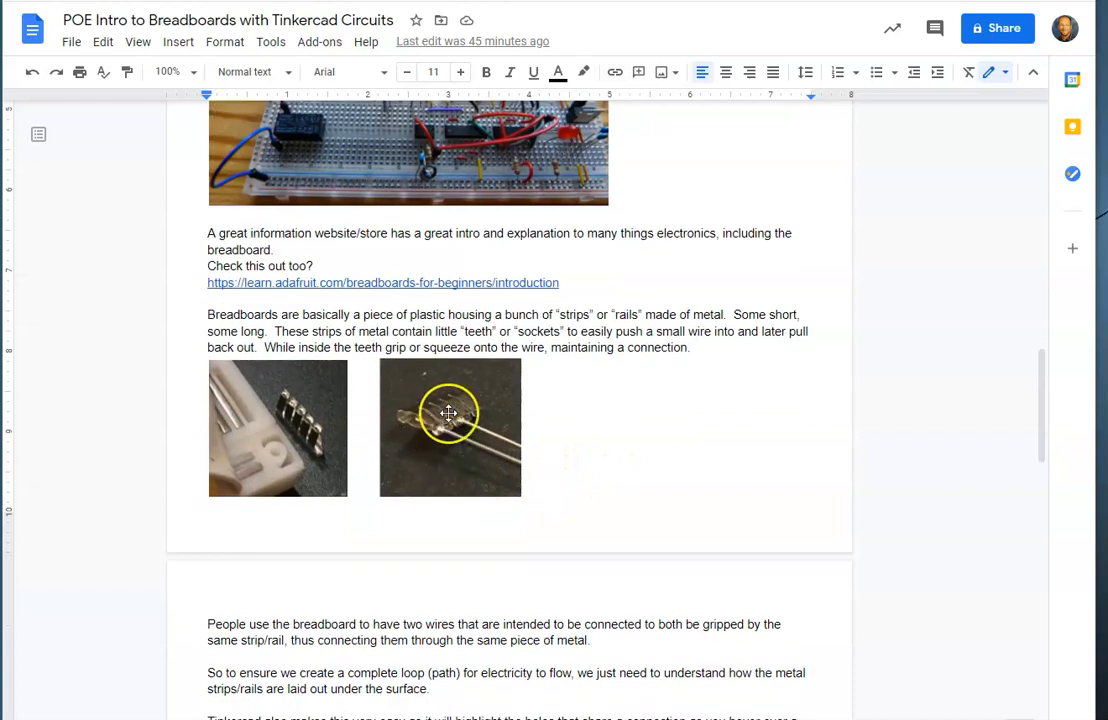
scroll(391, 420, "up", 2)
scroll(391, 420, "up", 1)
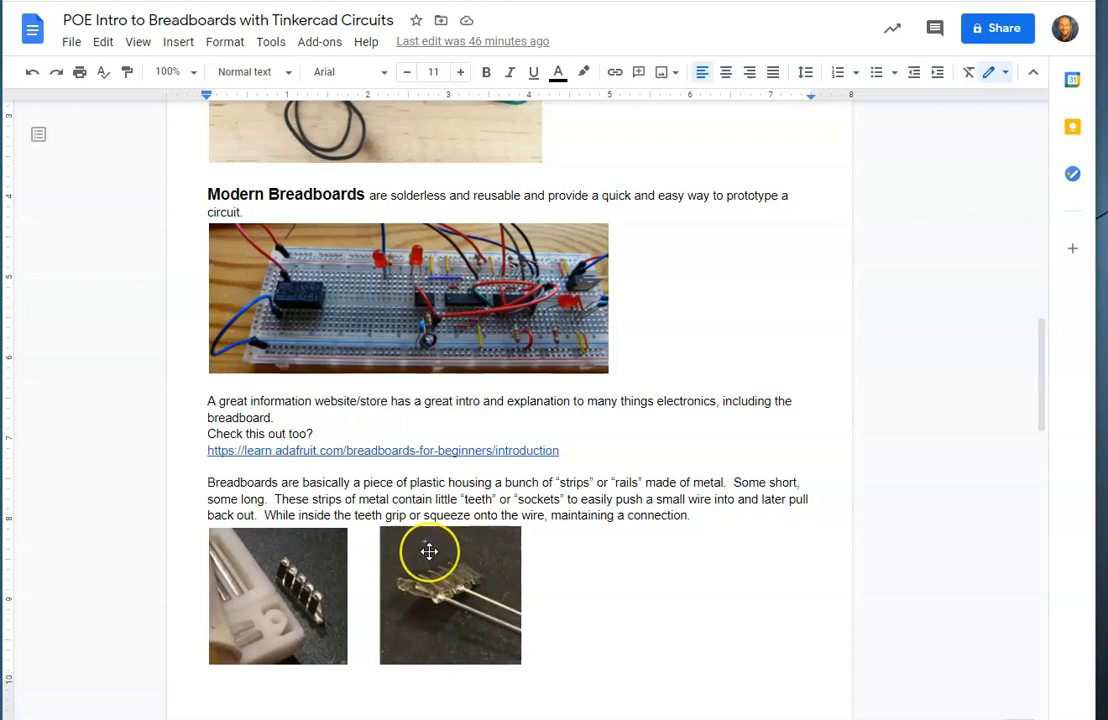
scroll(429, 551, "down", 2)
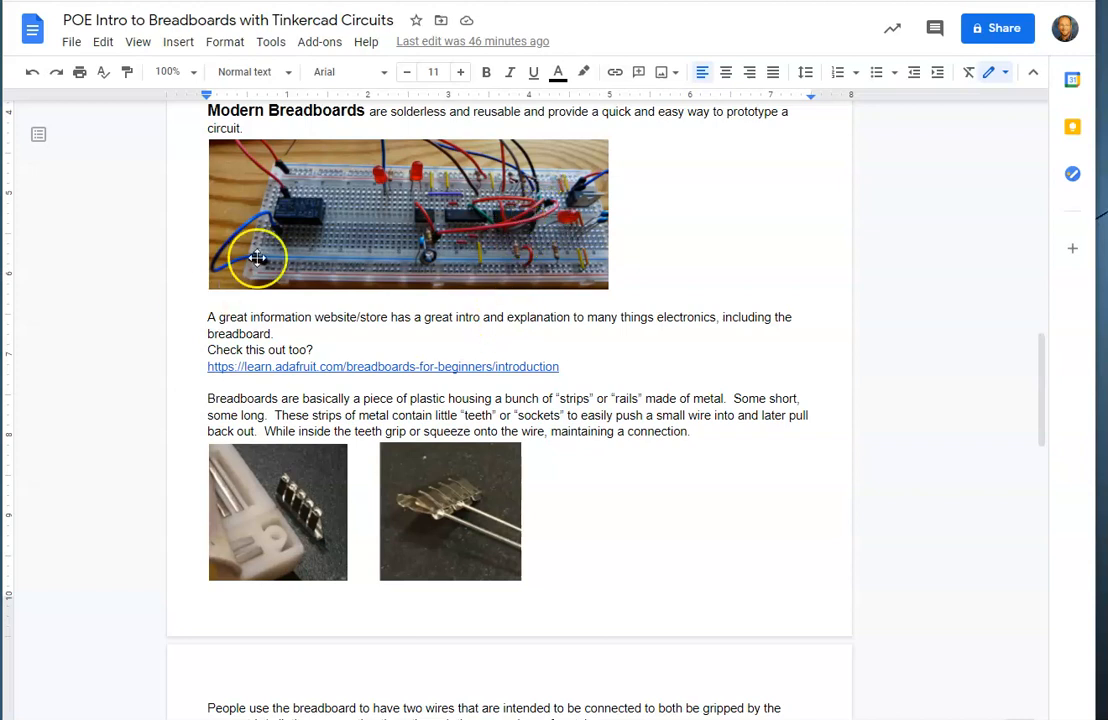
- Examine how breadboard holes connect in the explanation and two Tinkercad diagrams, checking back against the earlier wire connection methods
scroll(507, 299, "down", 5)
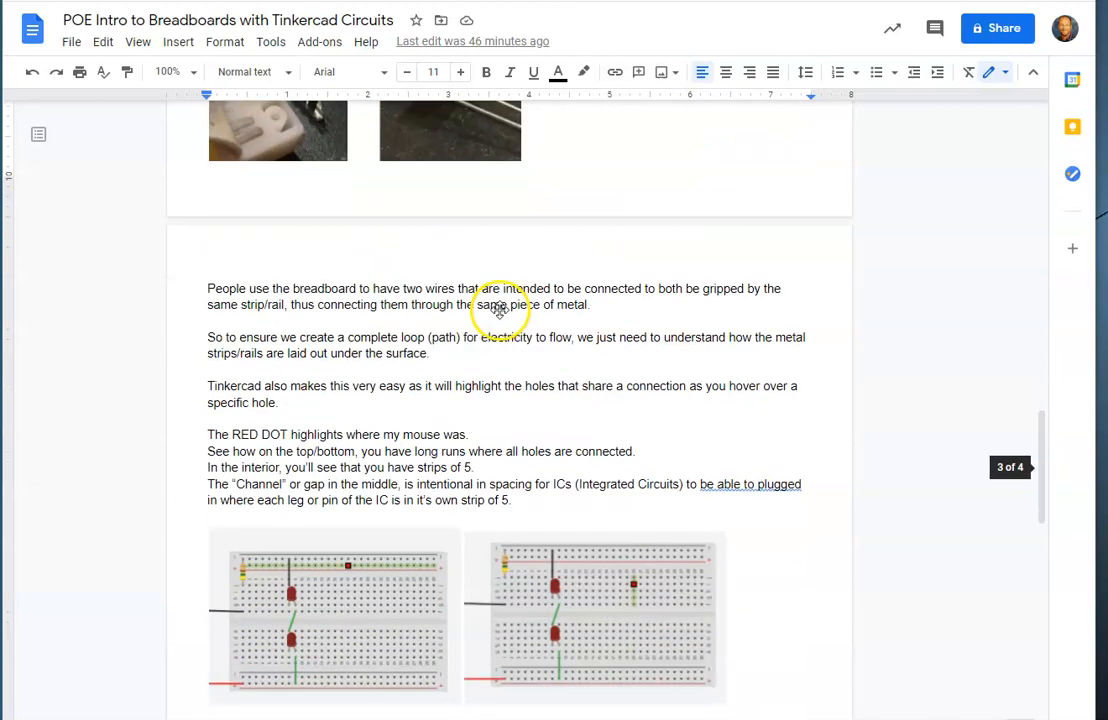
scroll(498, 309, "down", 1)
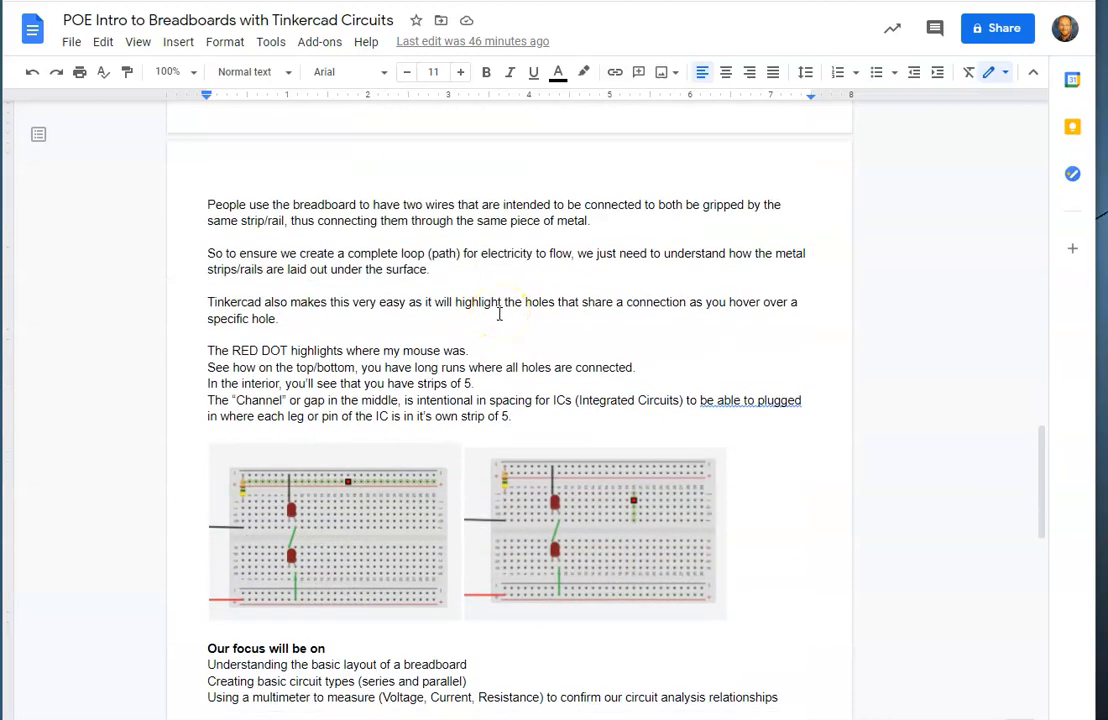
scroll(501, 313, "down", 2)
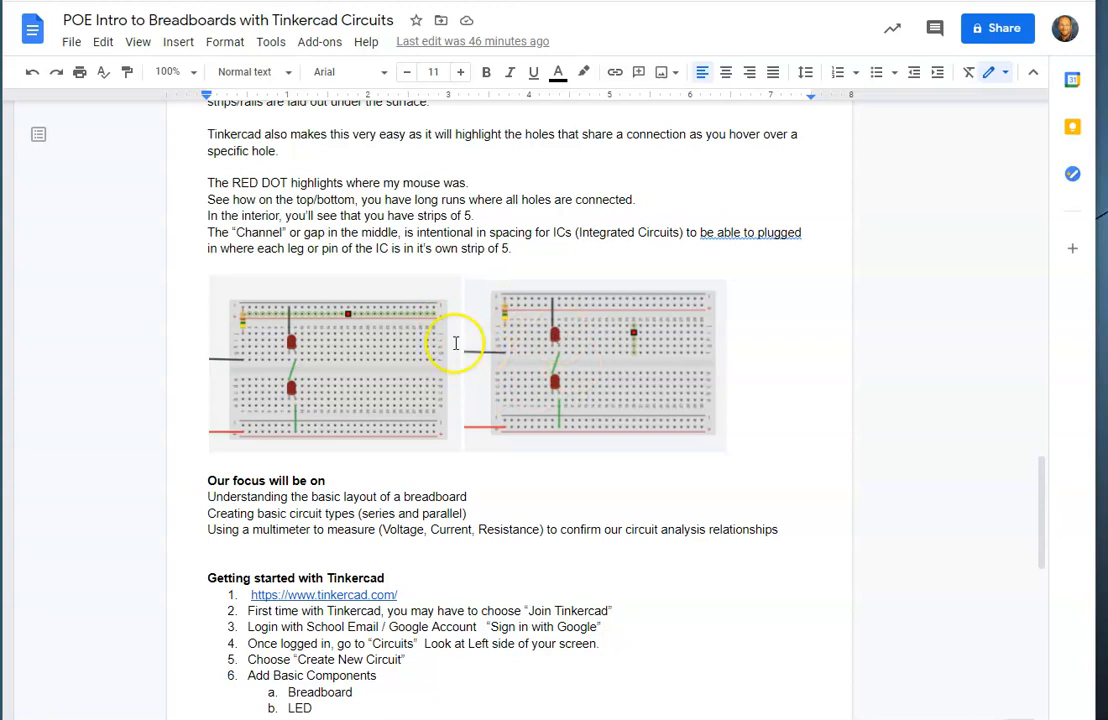
scroll(458, 372, "up", 1)
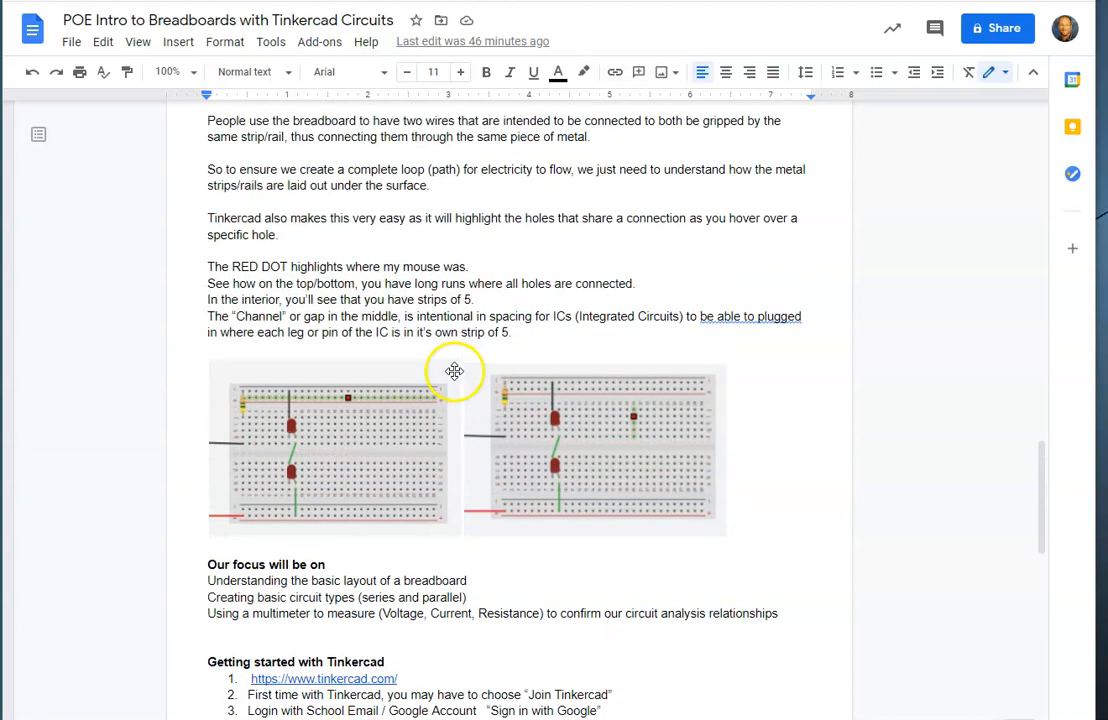
scroll(470, 370, "down", 2)
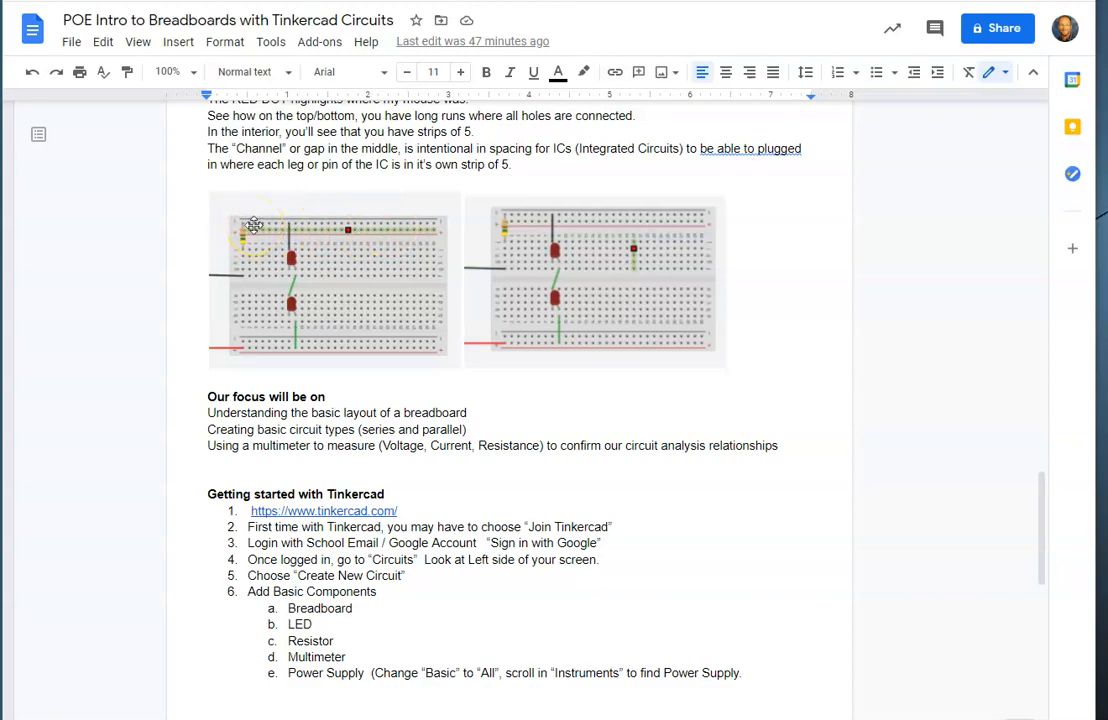
scroll(749, 440, "up", 15)
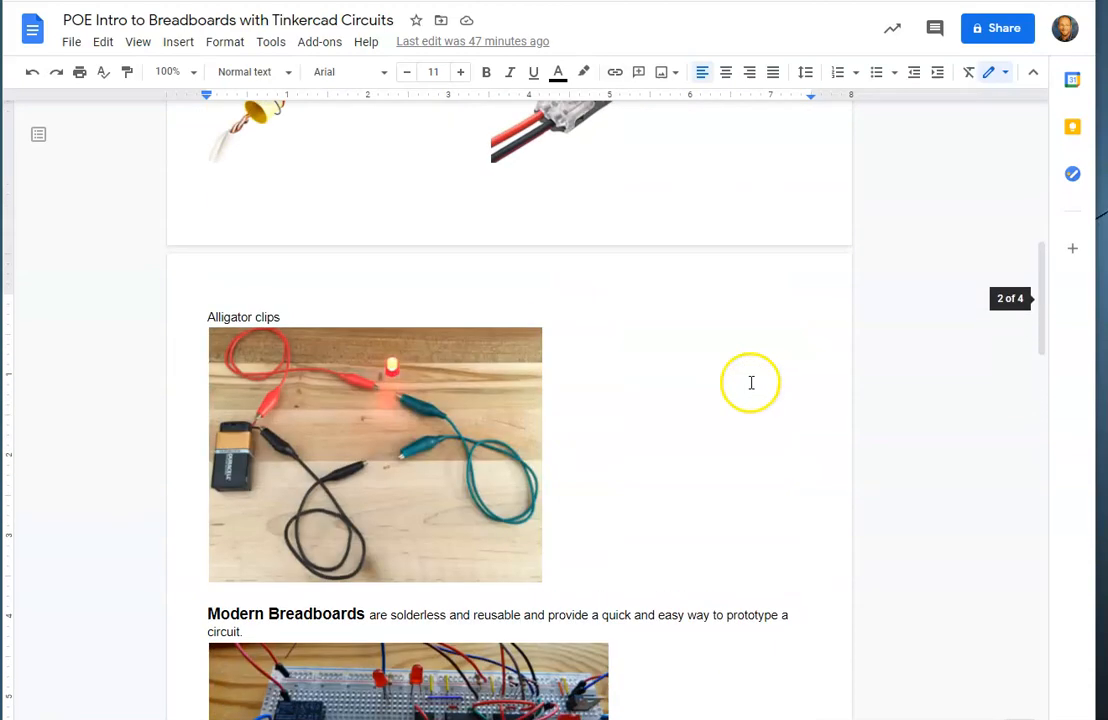
scroll(749, 385, "up", 2)
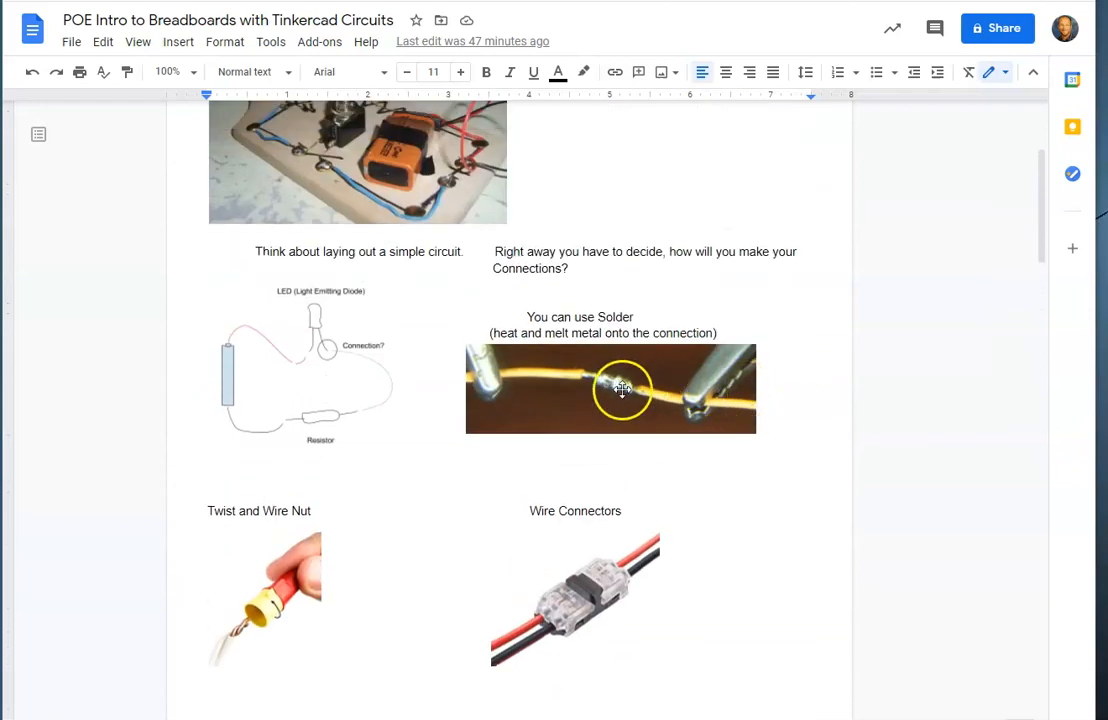
scroll(622, 389, "down", 3)
scroll(346, 428, "down", 11)
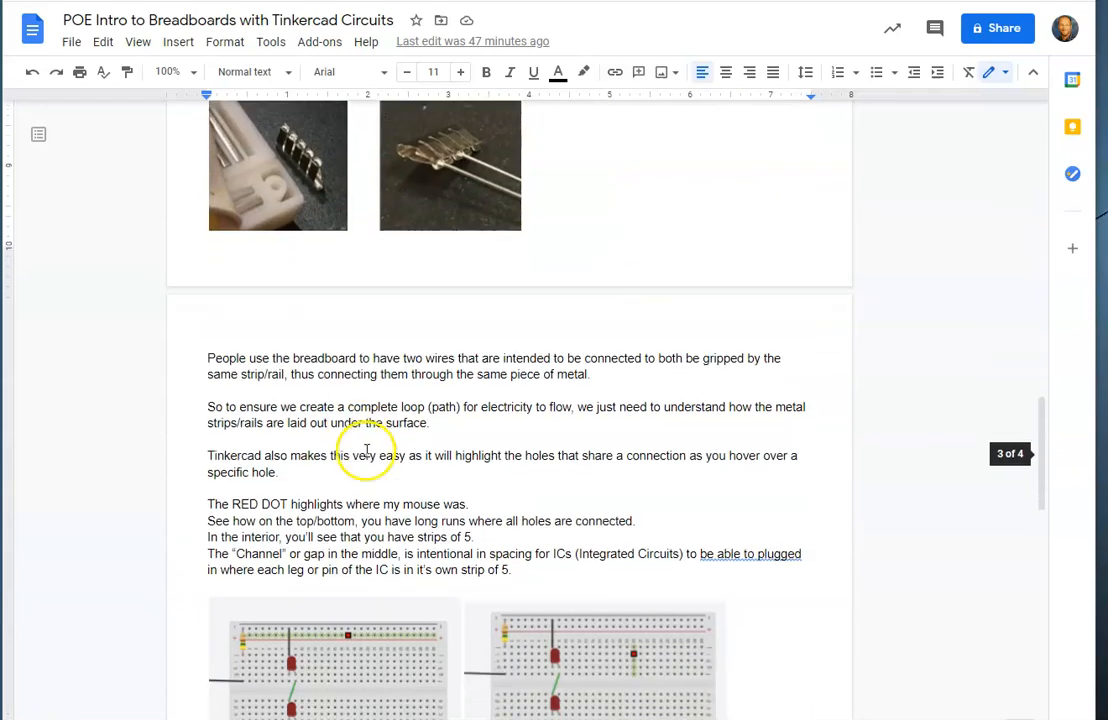
scroll(366, 445, "down", 4)
scroll(356, 380, "up", 2)
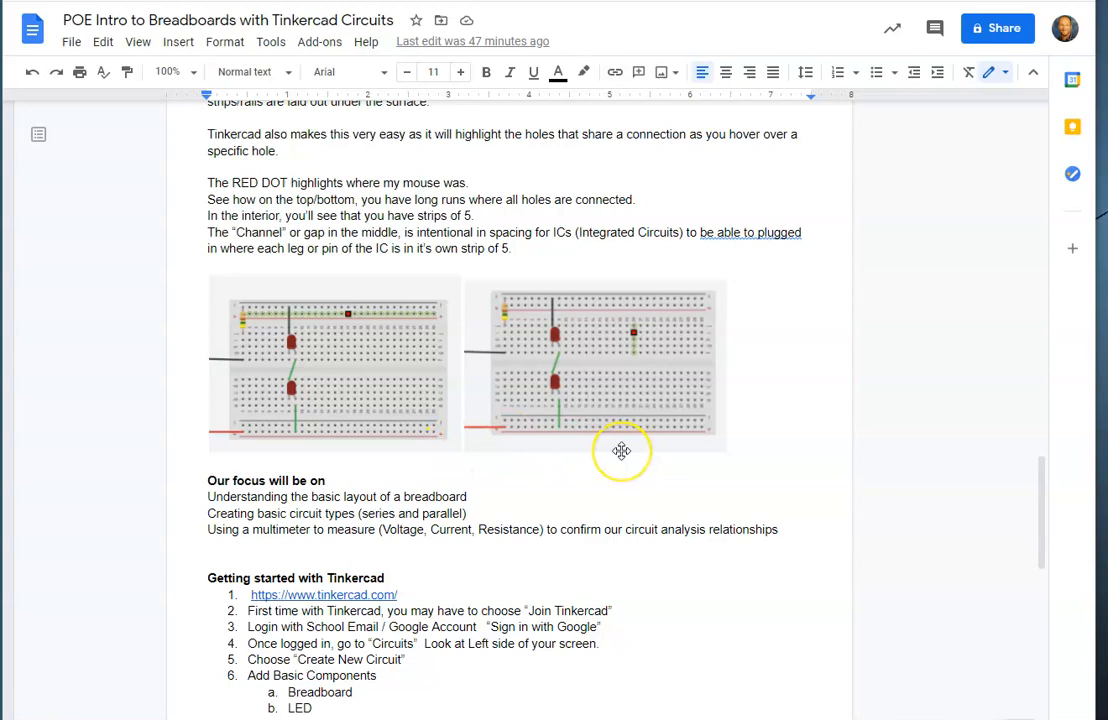
- Compare the chips on the Modern Breadboards photo with the central channel and five-hole strips in the Tinkercad diagrams
scroll(512, 420, "up", 8)
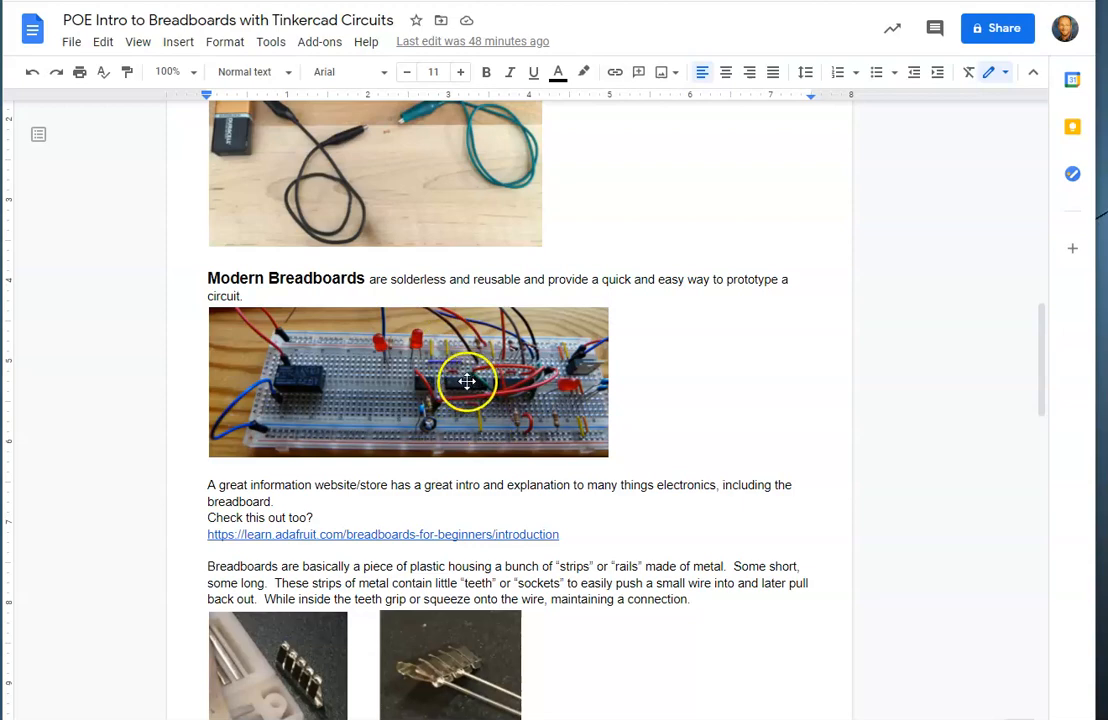
scroll(480, 400, "down", 7)
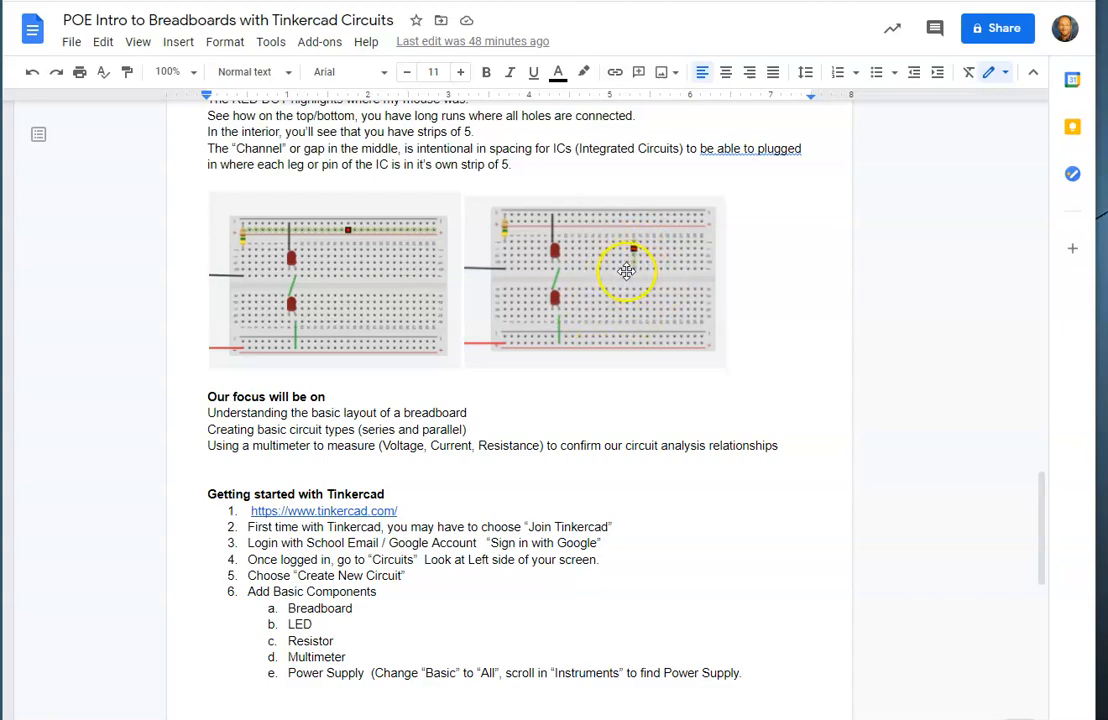
scroll(626, 270, "up", 10)
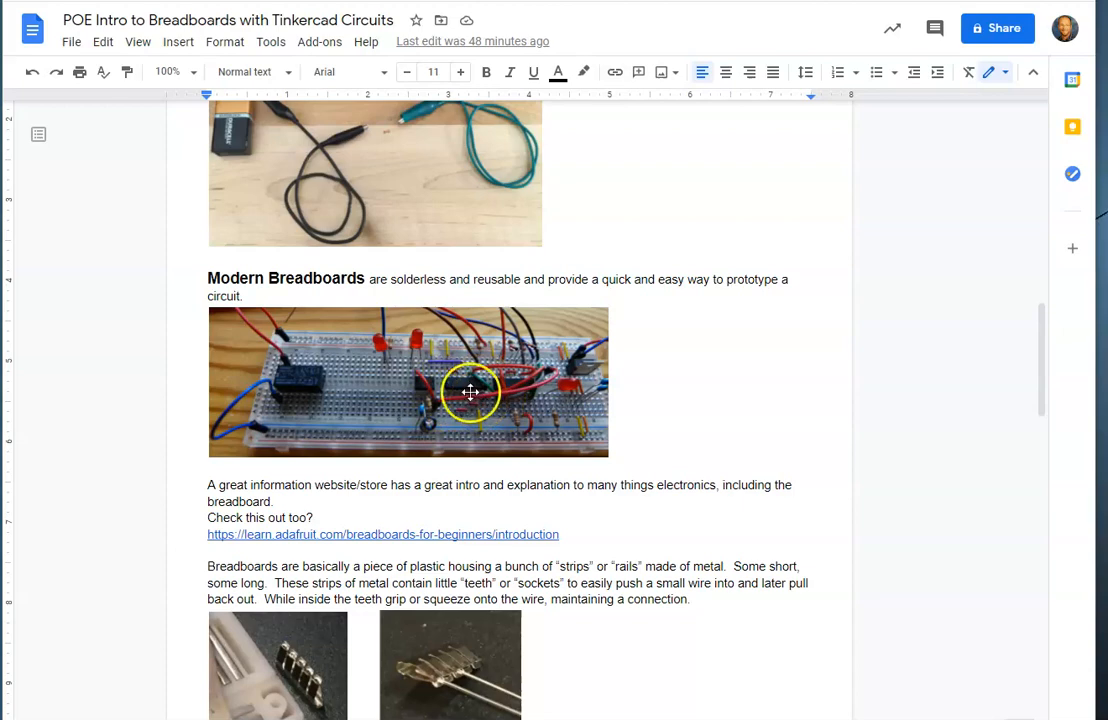
scroll(470, 392, "down", 10)
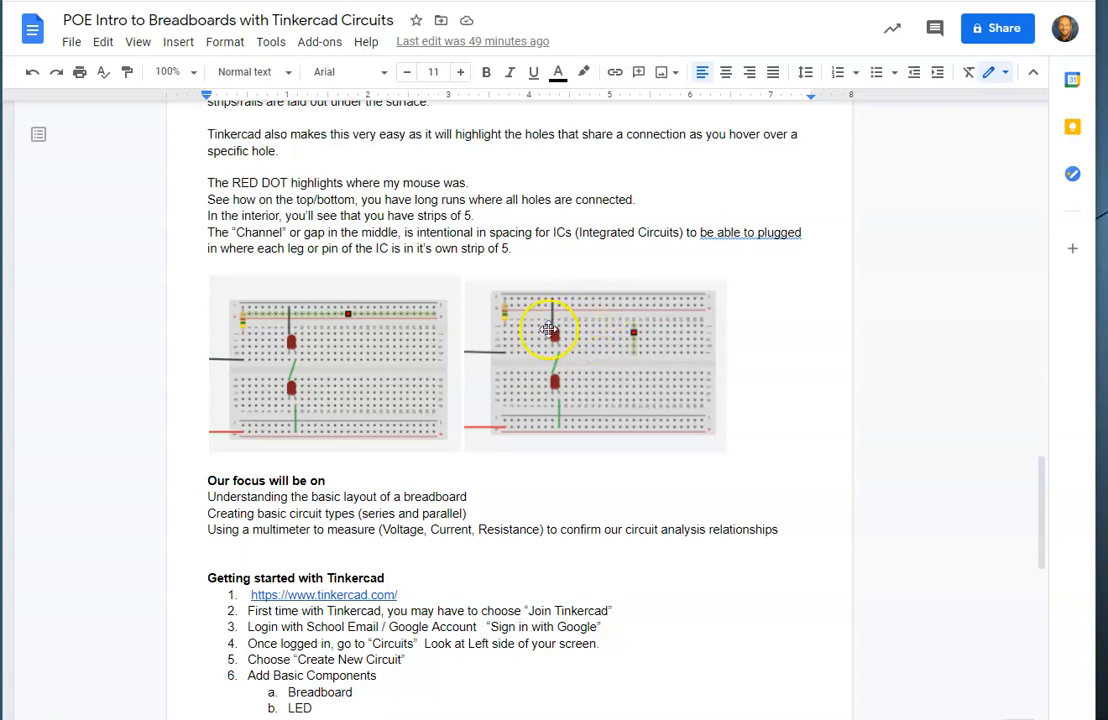
scroll(539, 321, "down", 1)
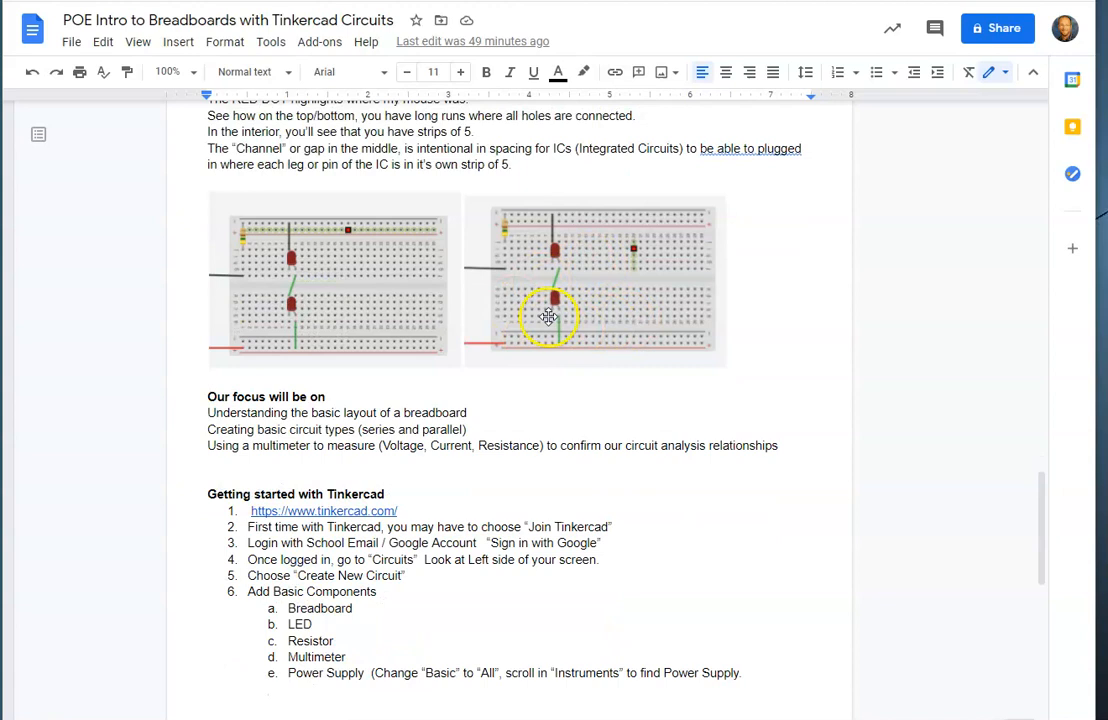
- Review the "Our focus will be on" list and the "Getting started with Tinkercad" instructions
scroll(522, 311, "down", 1)
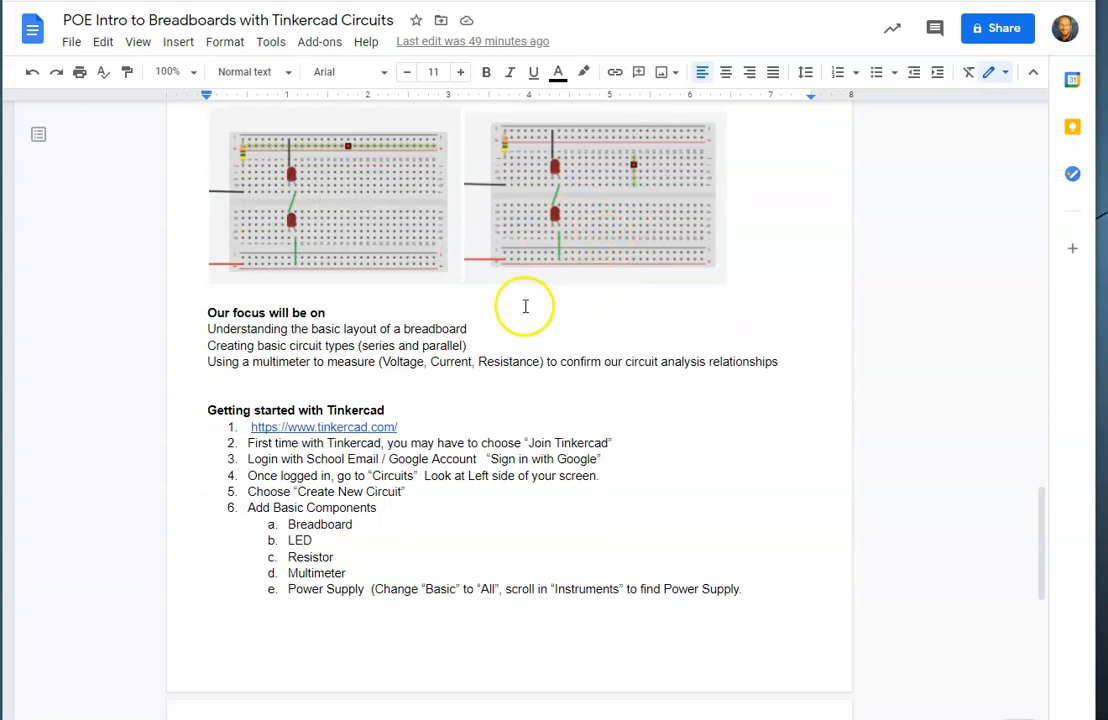
scroll(495, 315, "down", 1)
scroll(445, 318, "up", 1)
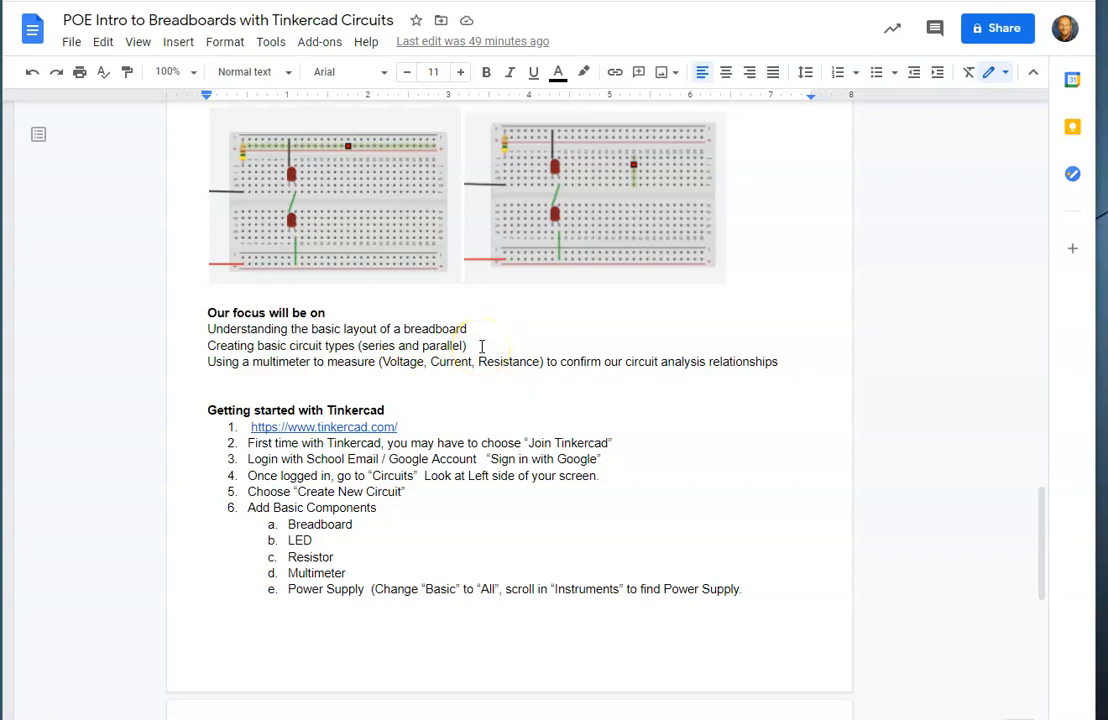
scroll(510, 330, "down", 1)
scroll(495, 322, "up", 1)
scroll(400, 300, "down", 1)
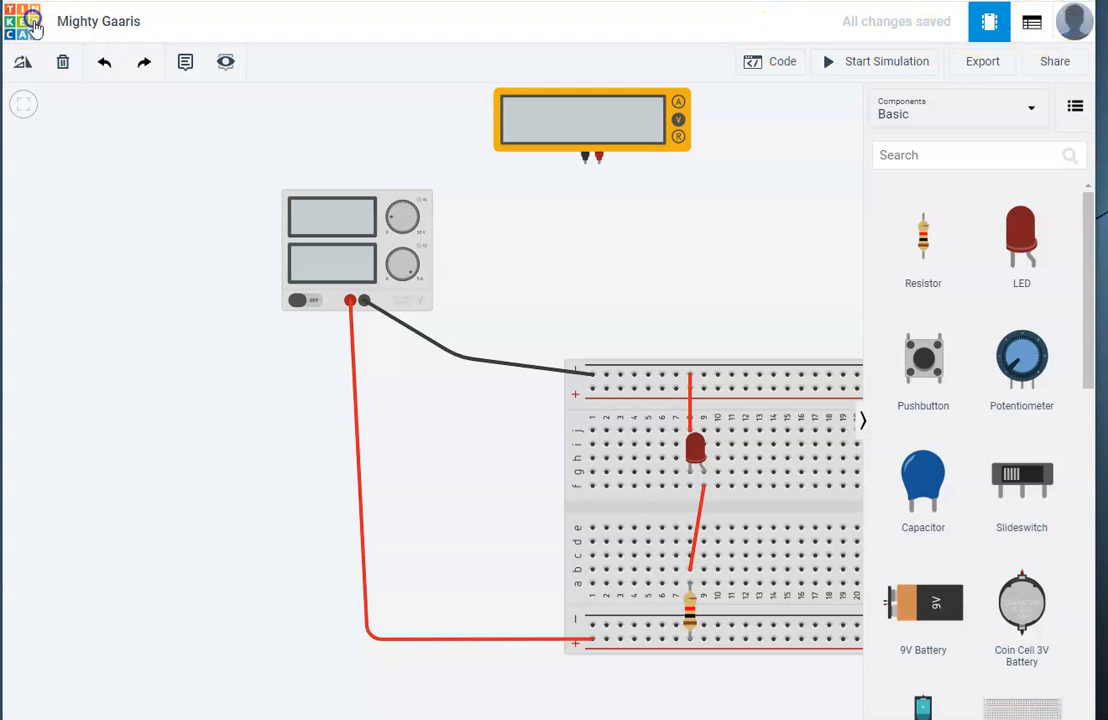
- Switch to Tinkercad, leave the open circuit for the dashboard, and log out of the account
left_click(33, 20)
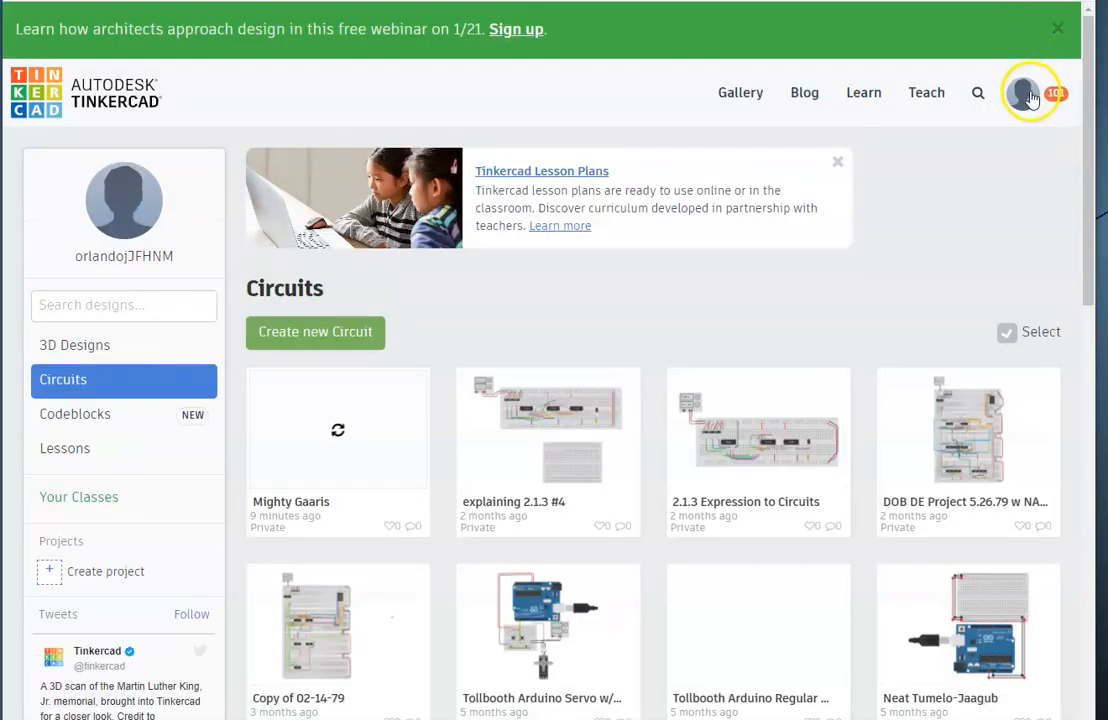
left_click(1025, 93)
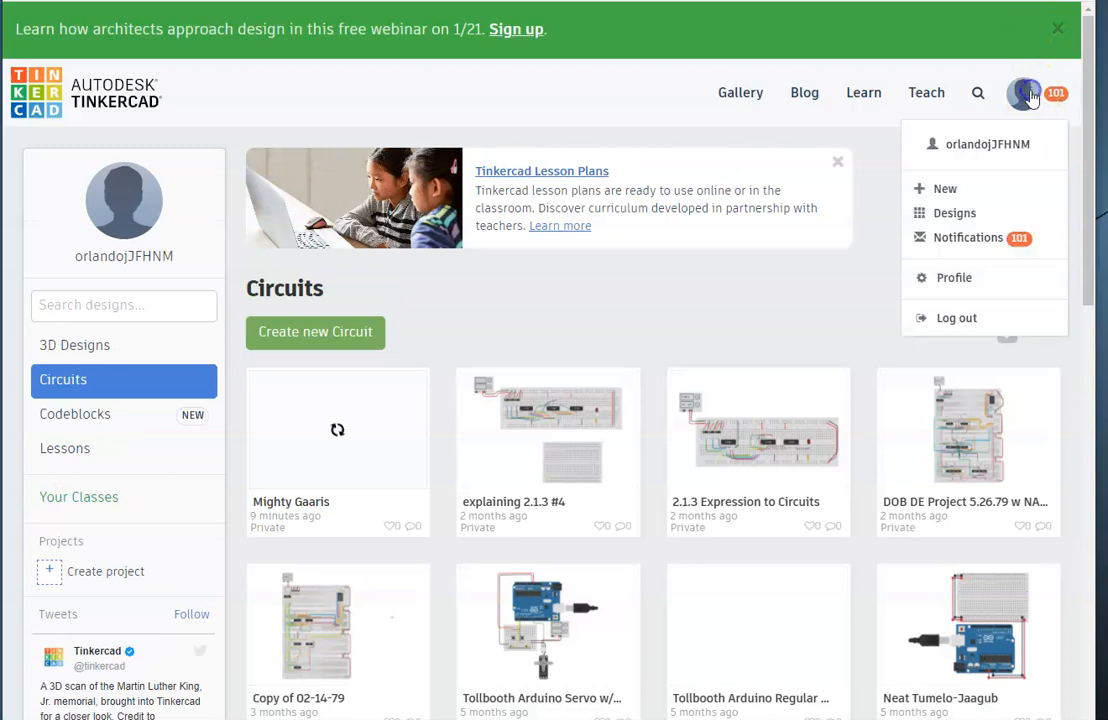
left_click(946, 317)
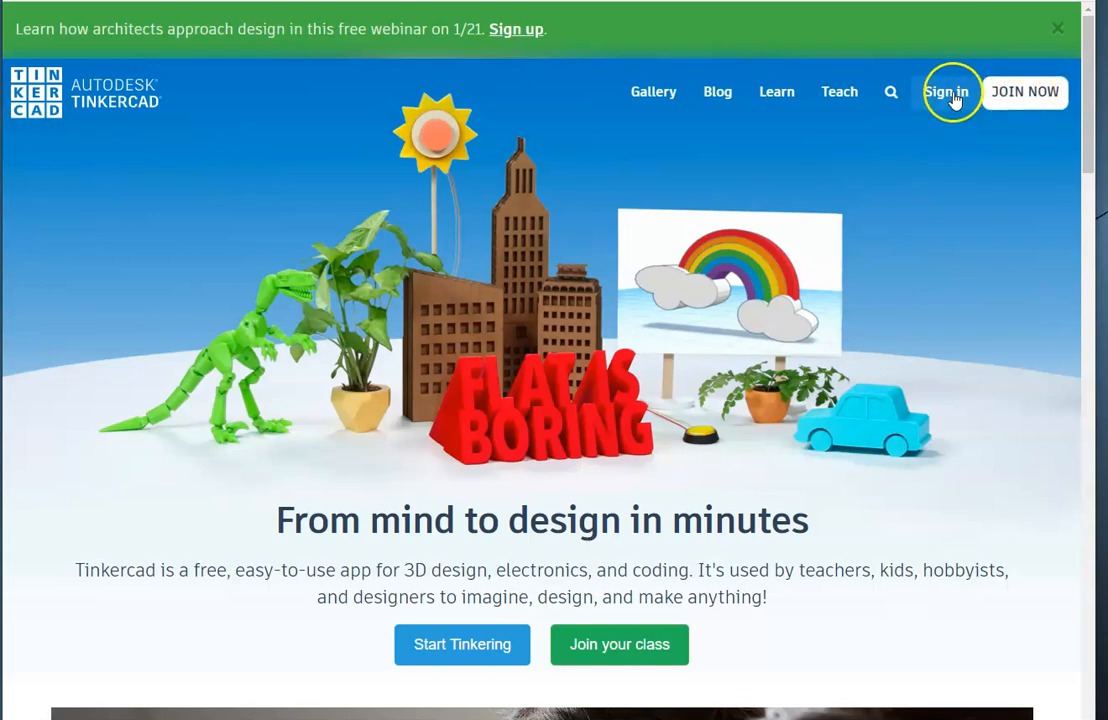
- Join Tinkercad with a personal account, using Google to sign in
left_click(1026, 93)
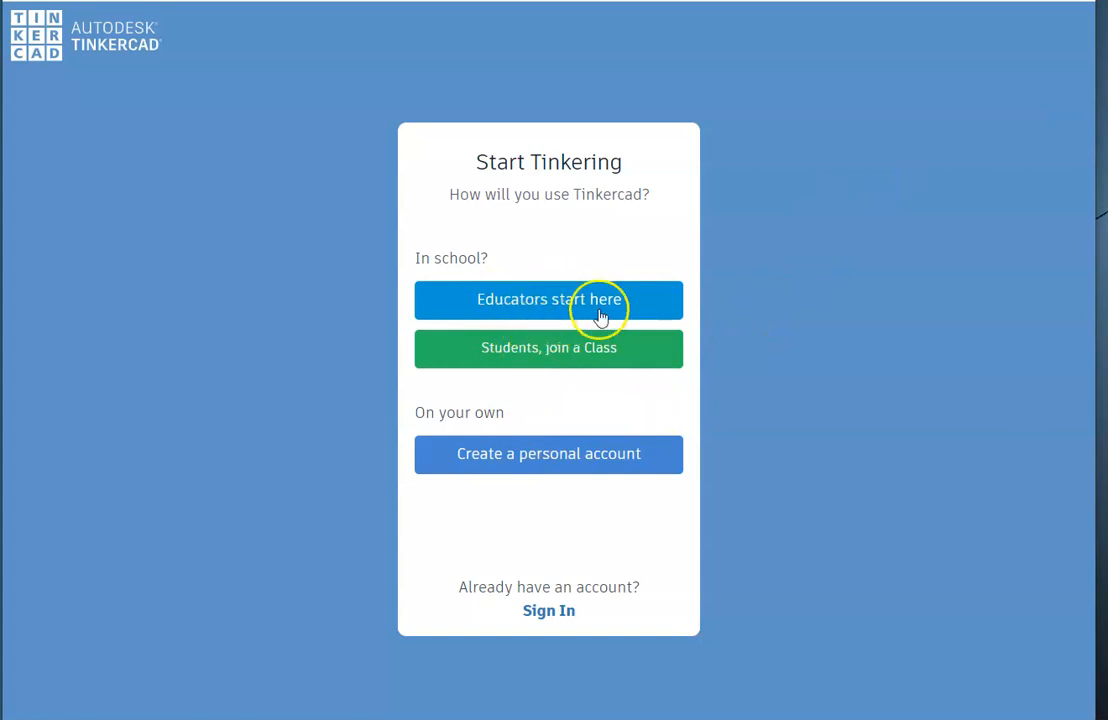
left_click(549, 456)
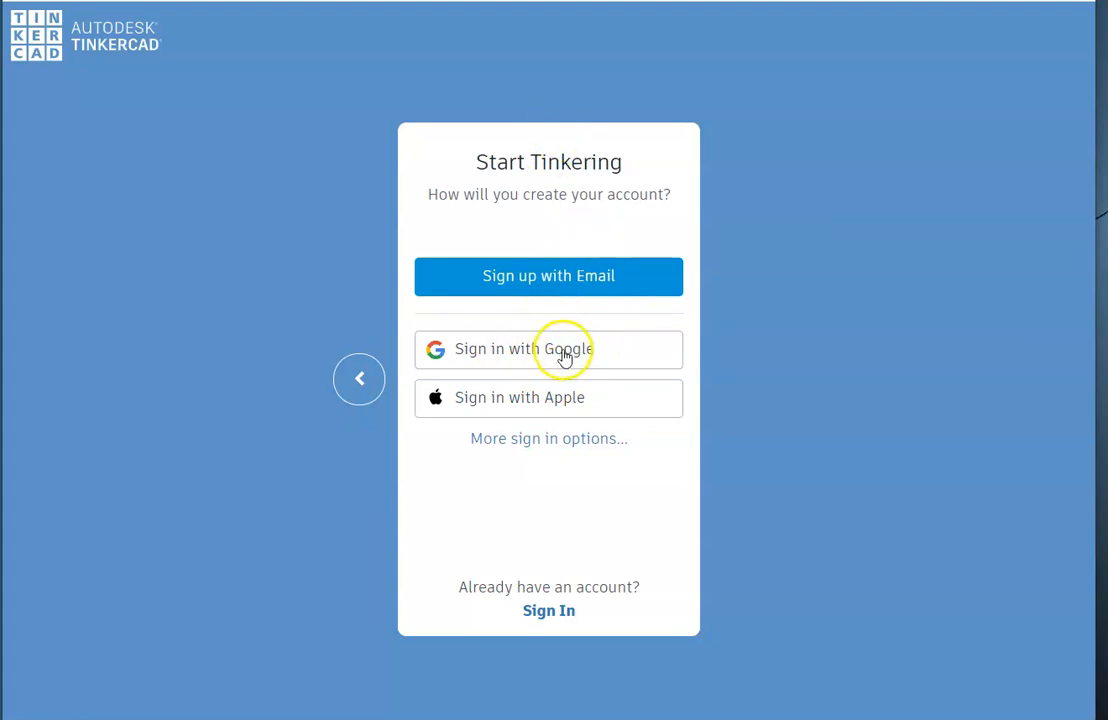
left_click(550, 352)
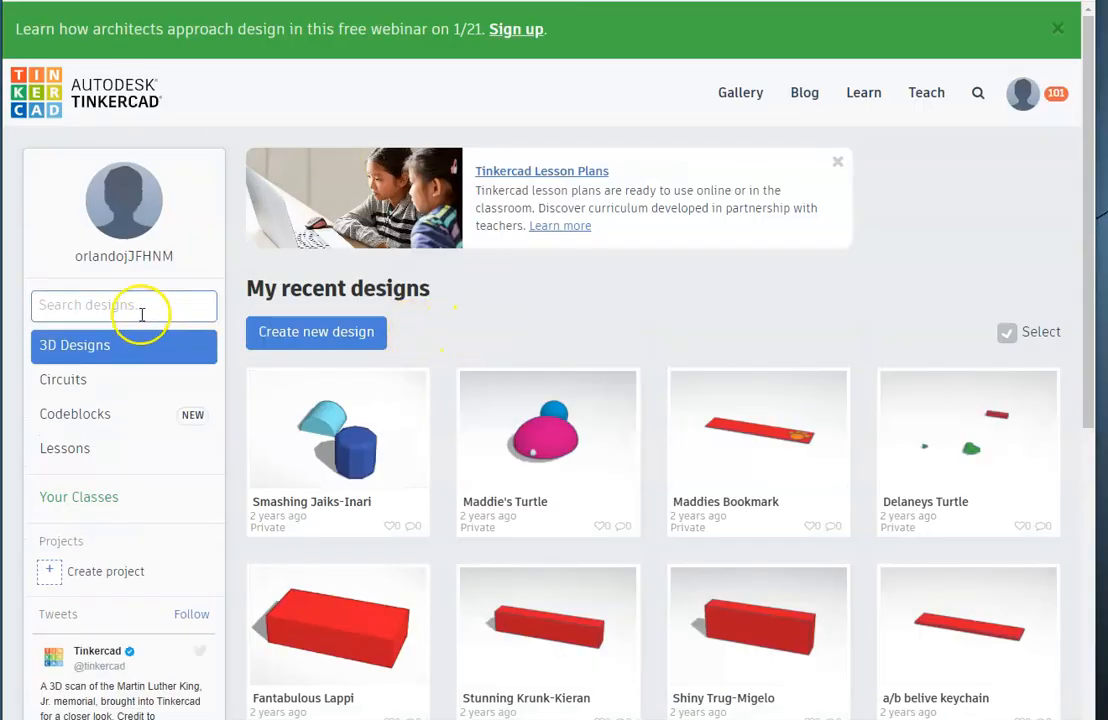
- Go to the Circuits designs and create a new blank circuit
left_click(63, 380)
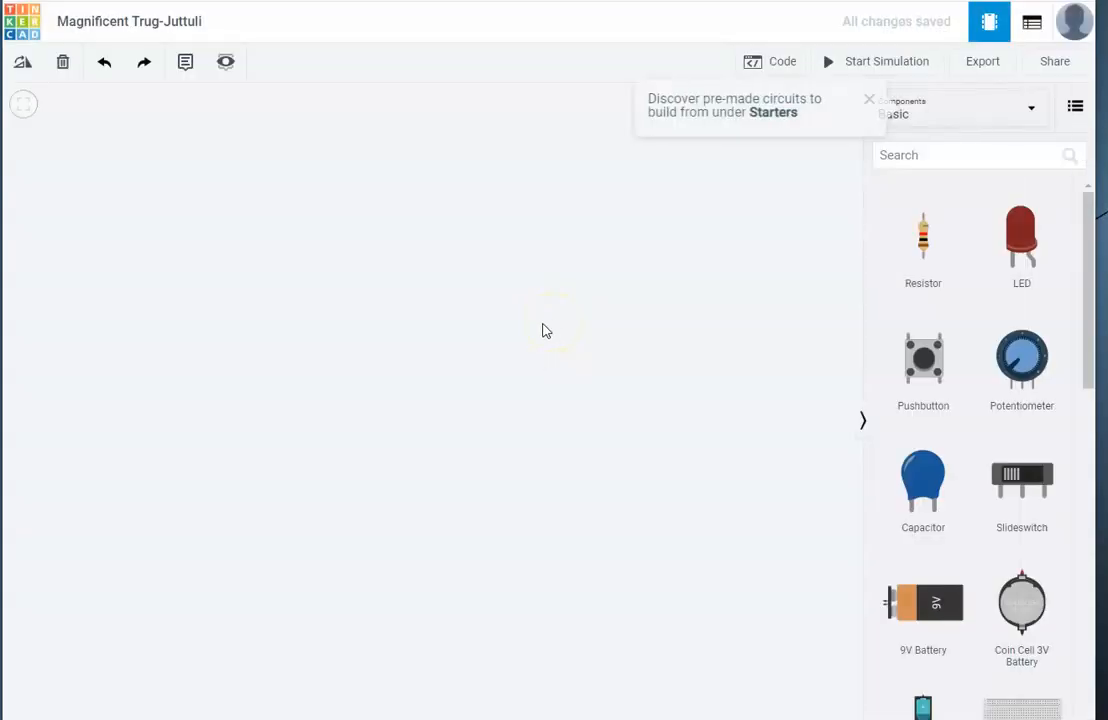
- Dismiss the Starters tip, place a resistor in the empty workspace and set its resistance to 250 Ω
left_click(840, 105)
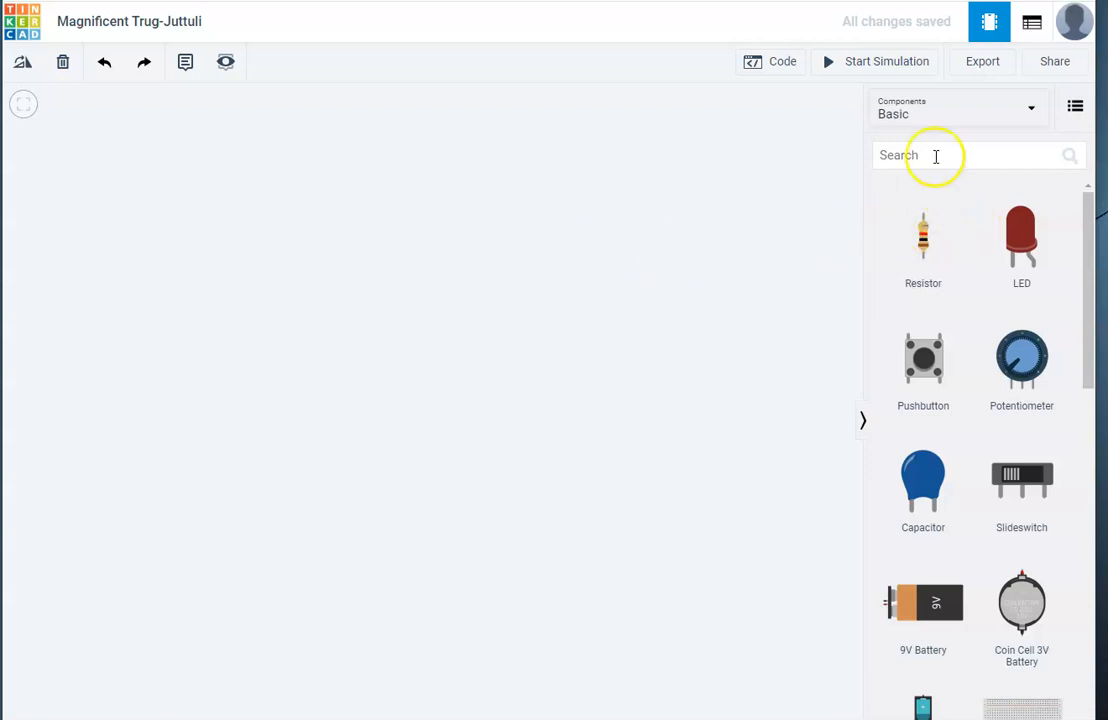
left_click_drag(928, 240, 668, 211)
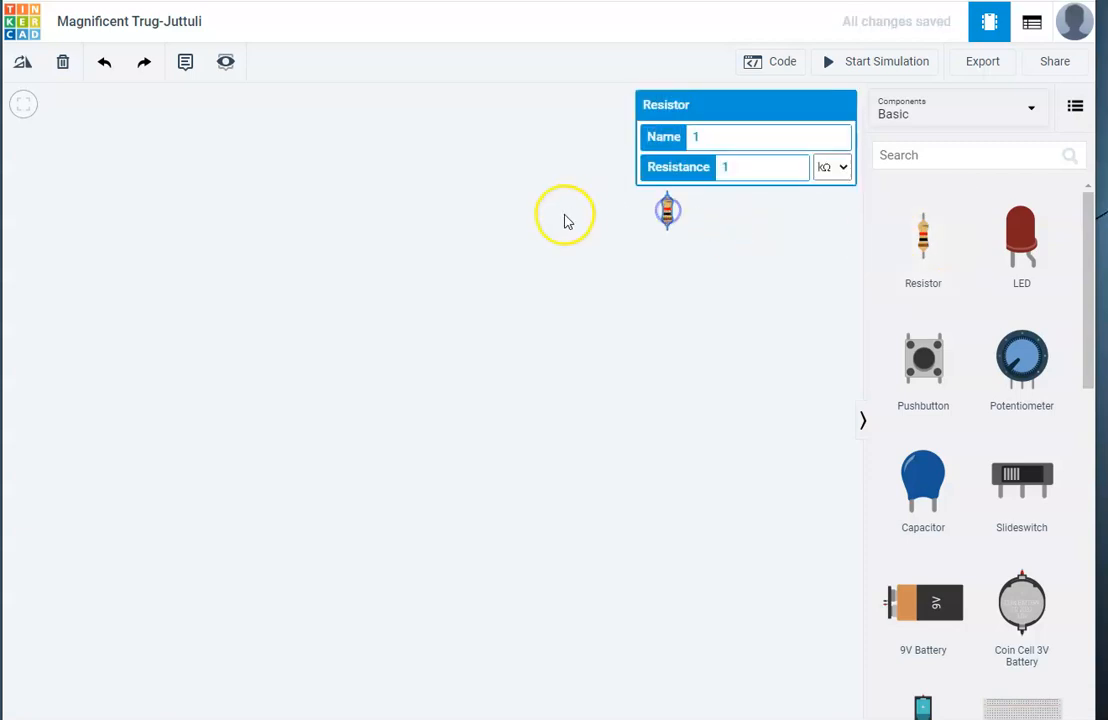
left_click(612, 296)
left_click(668, 210)
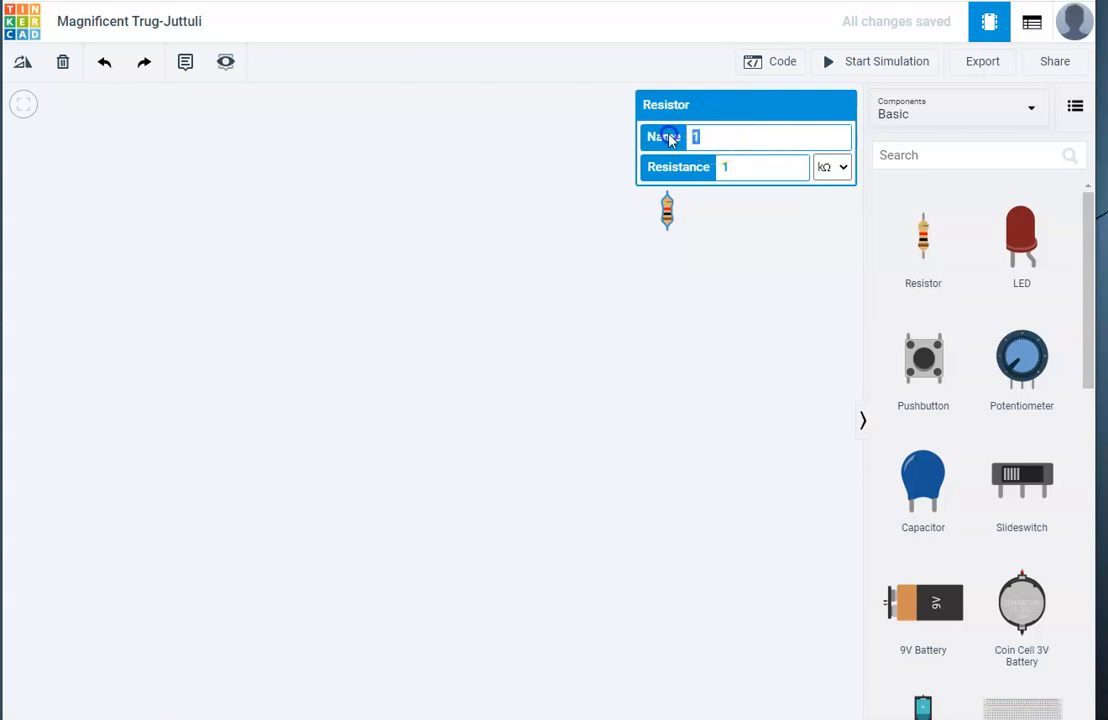
left_click(744, 166)
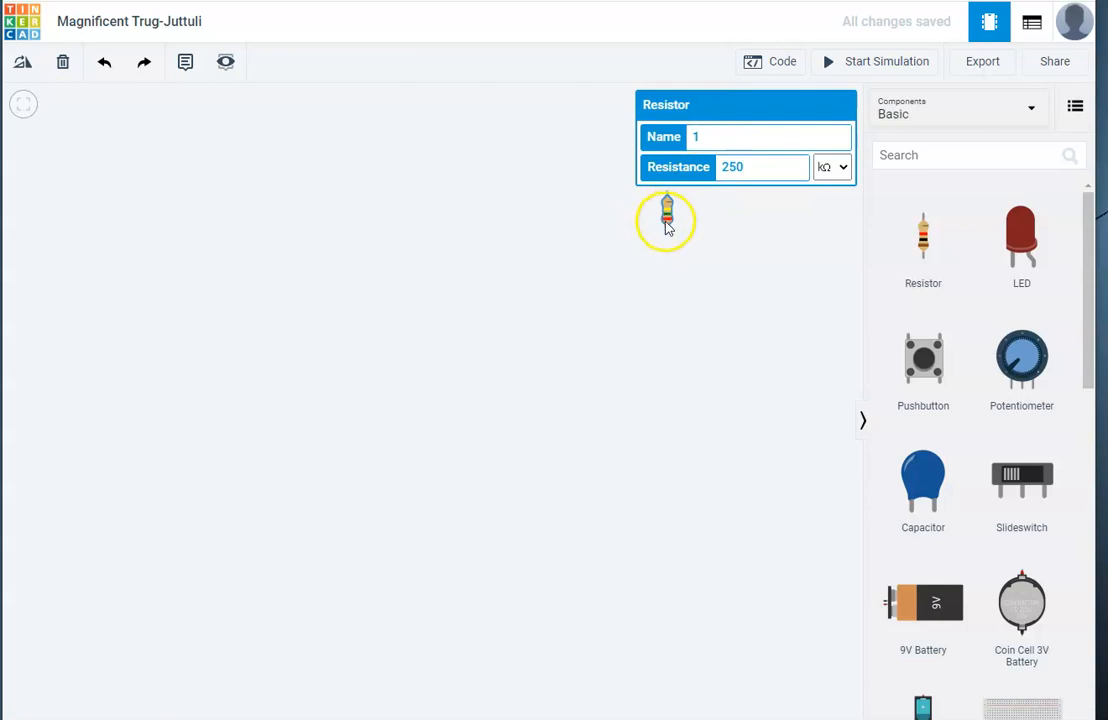
left_click(839, 166)
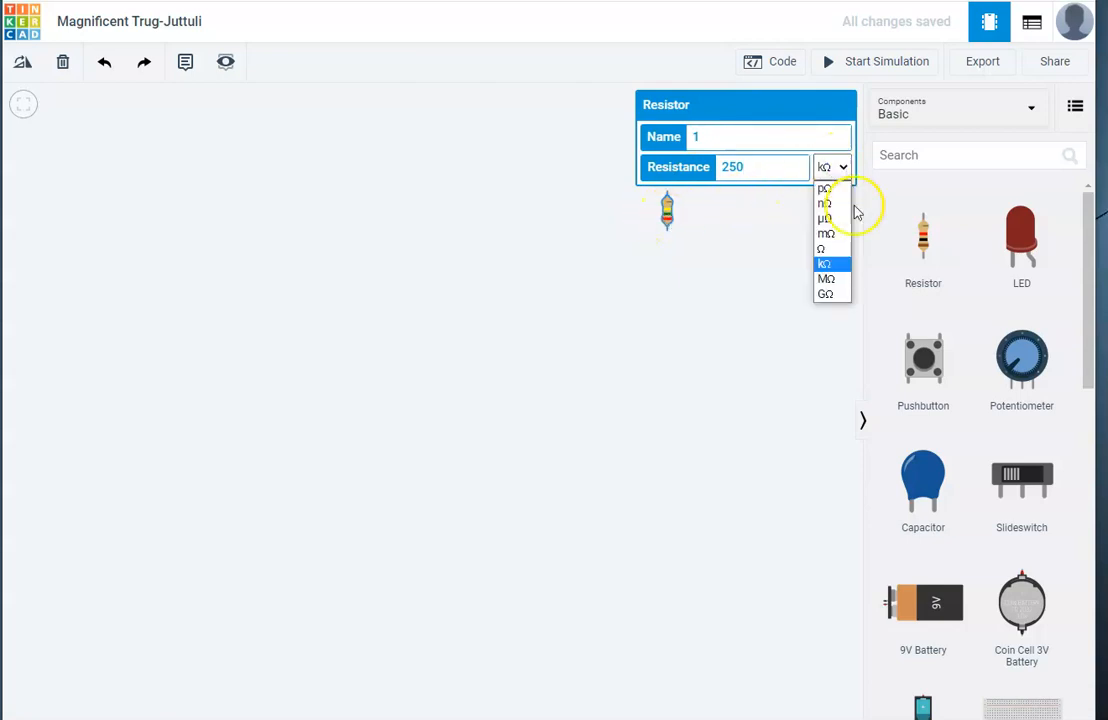
left_click(830, 248)
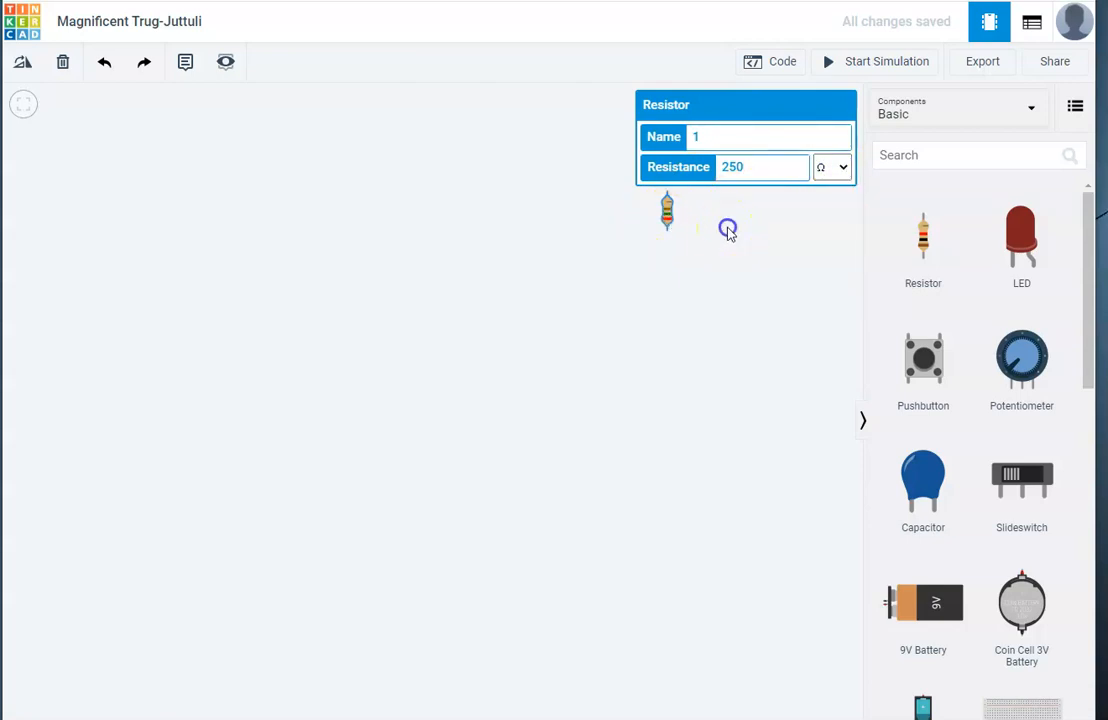
left_click(728, 229)
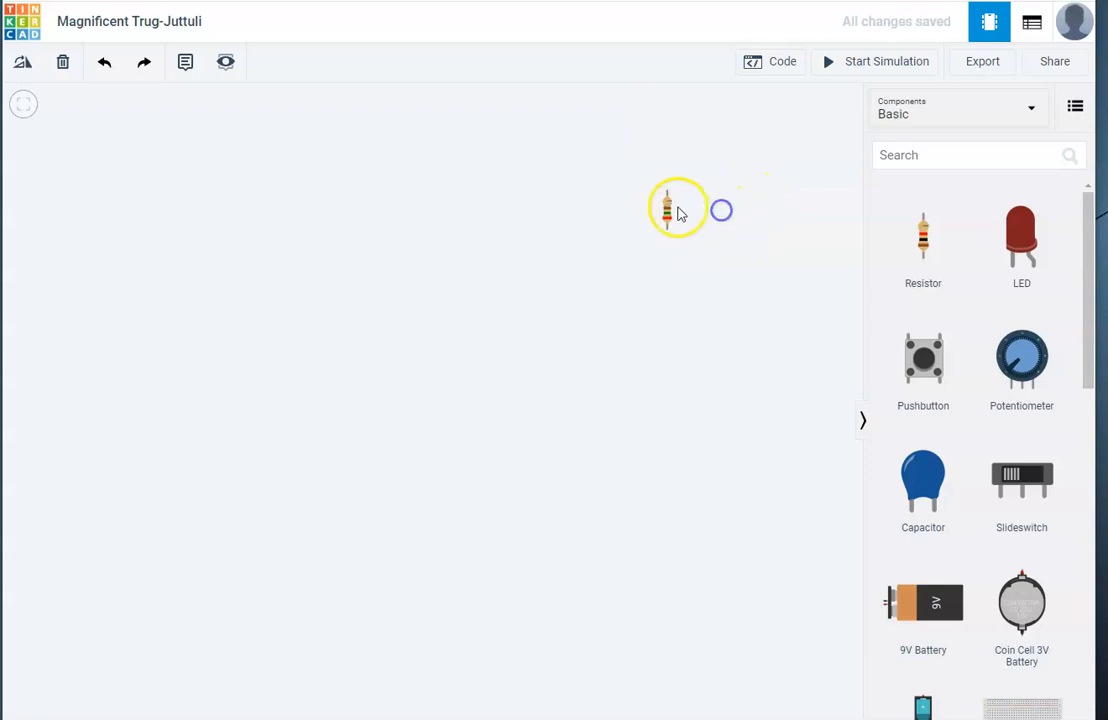
- Rotate the 250 Ω resistor until it lies horizontally
left_click(671, 214)
left_click(747, 218)
left_click(663, 213)
left_click(705, 210)
left_click(661, 212)
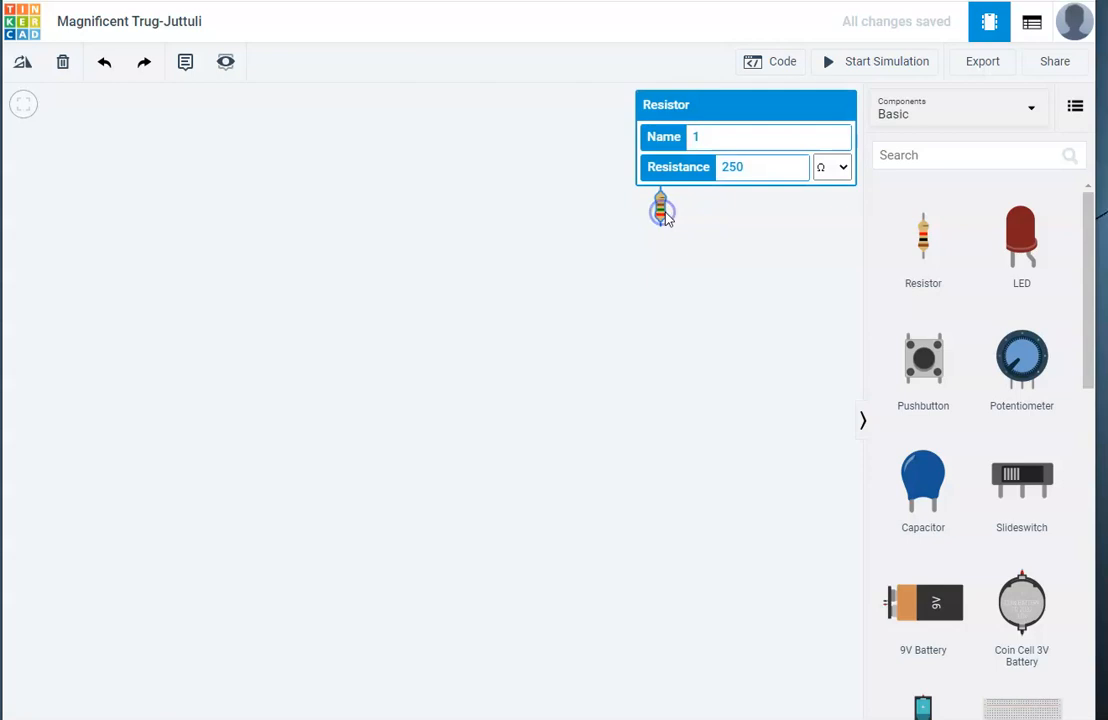
key("ctrl+r")
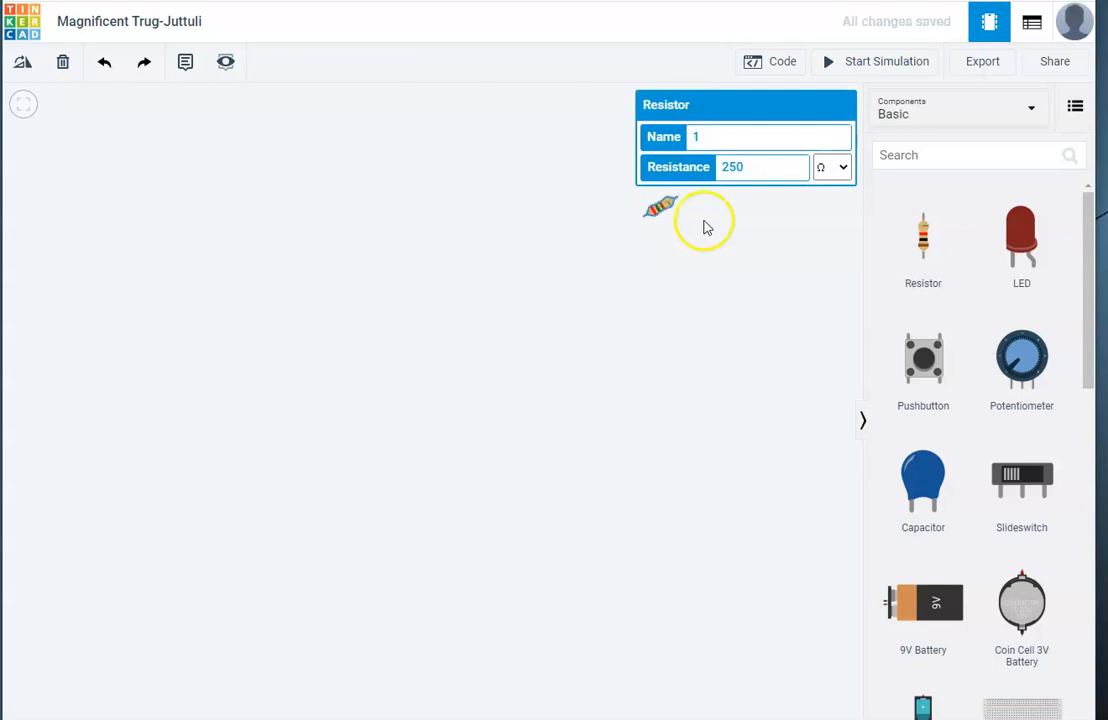
key("ctrl+r")
key("ctrl+r")
key("ctrl+r")
key("ctrl+r")
key("ctrl+r")
key("ctrl+r")
key("ctrl+r")
key("ctrl+r")
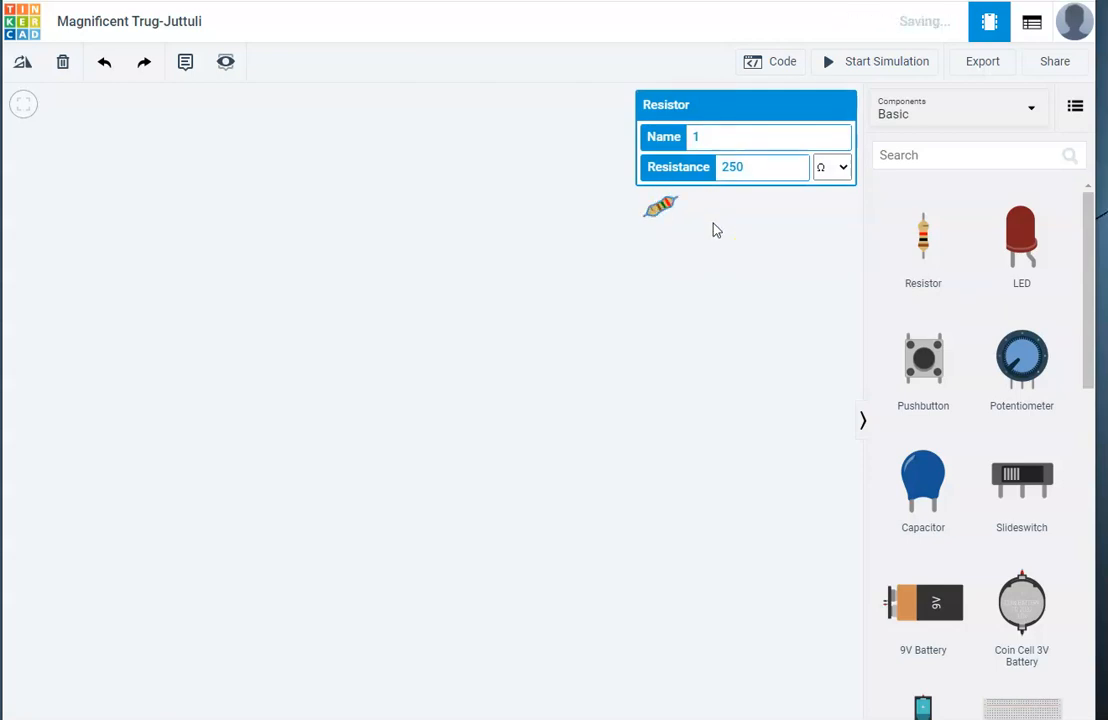
key("ctrl+r")
left_click(716, 230)
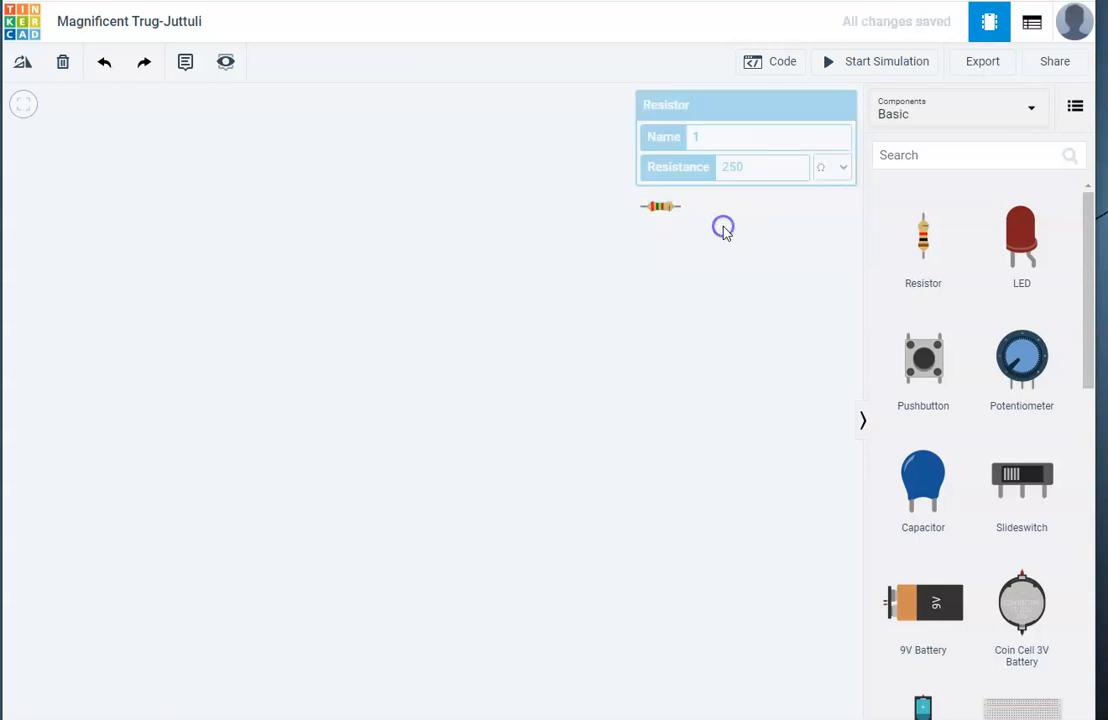
left_click(672, 205)
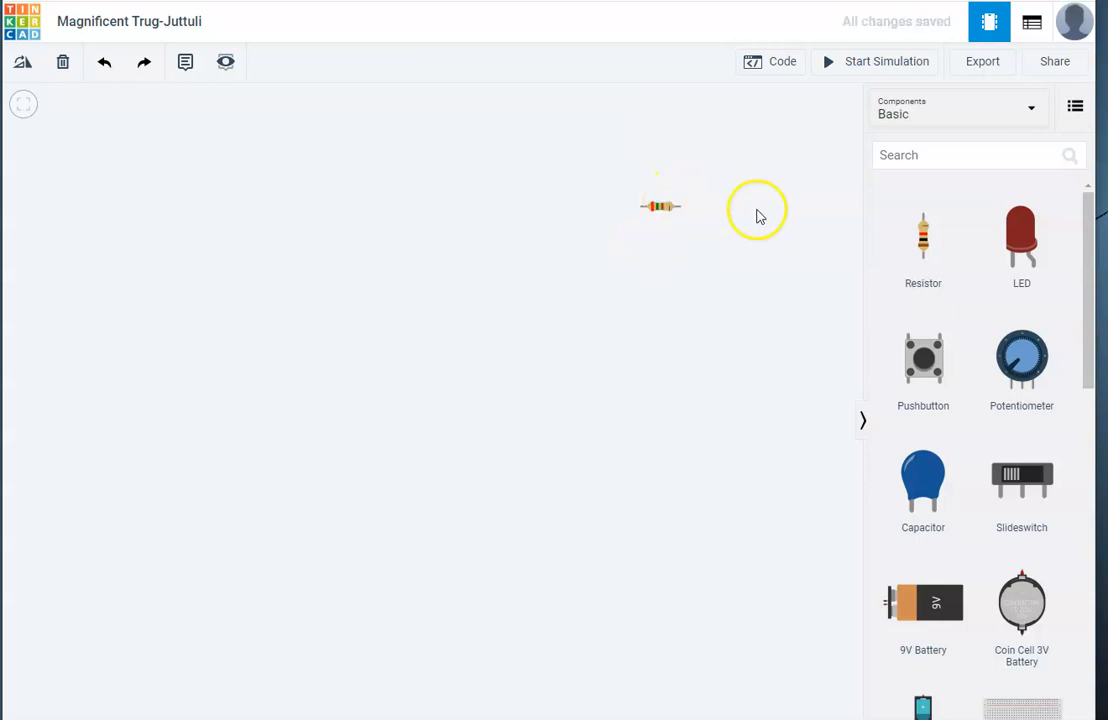
- Place an LED to the right of the resistor and a small breadboard below and to the left of them
left_click_drag(1016, 232, 727, 213)
left_click(751, 287)
scroll(959, 346, "down", 5)
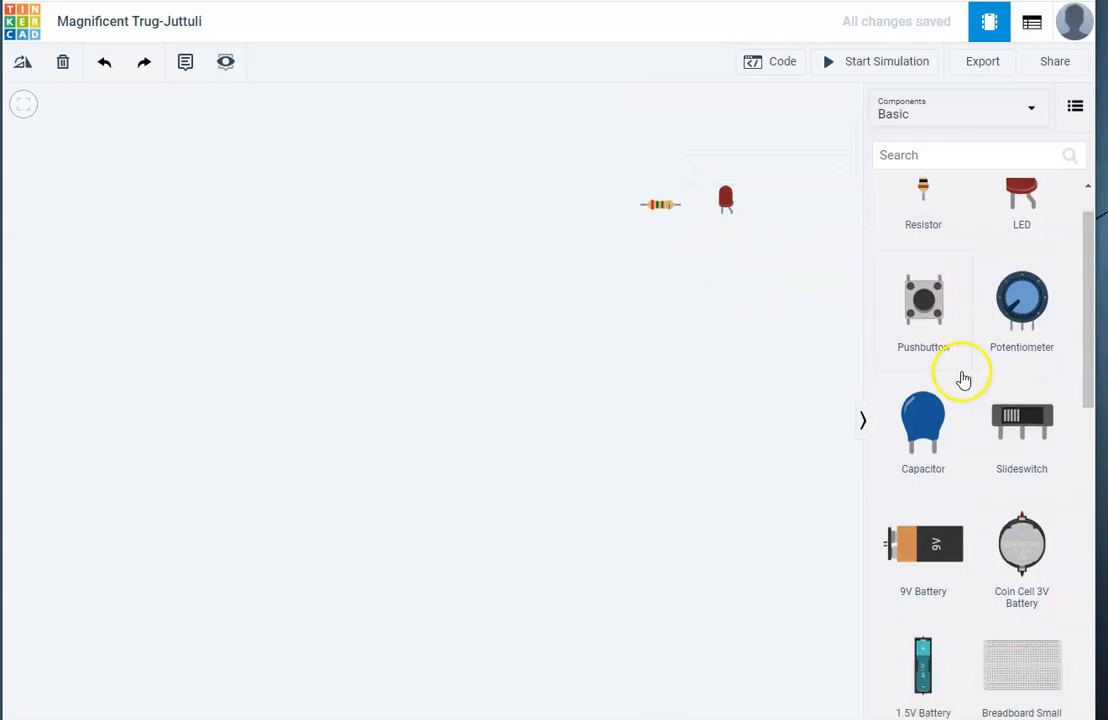
left_click_drag(1040, 383, 445, 321)
left_click(760, 344)
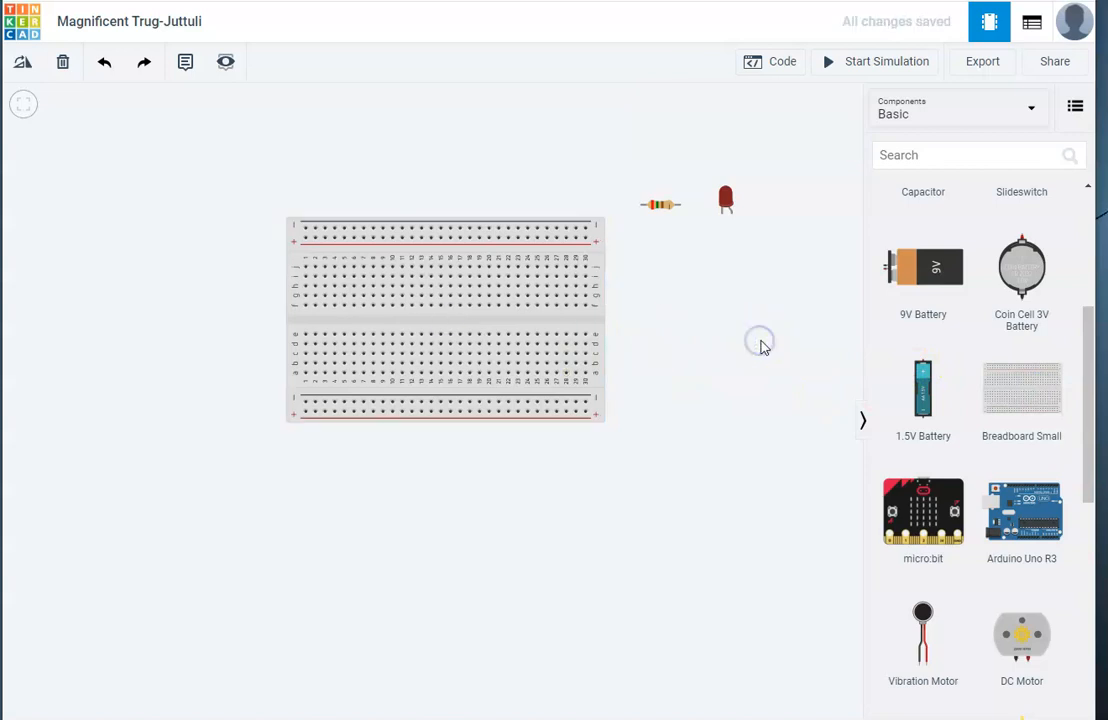
left_click(799, 343)
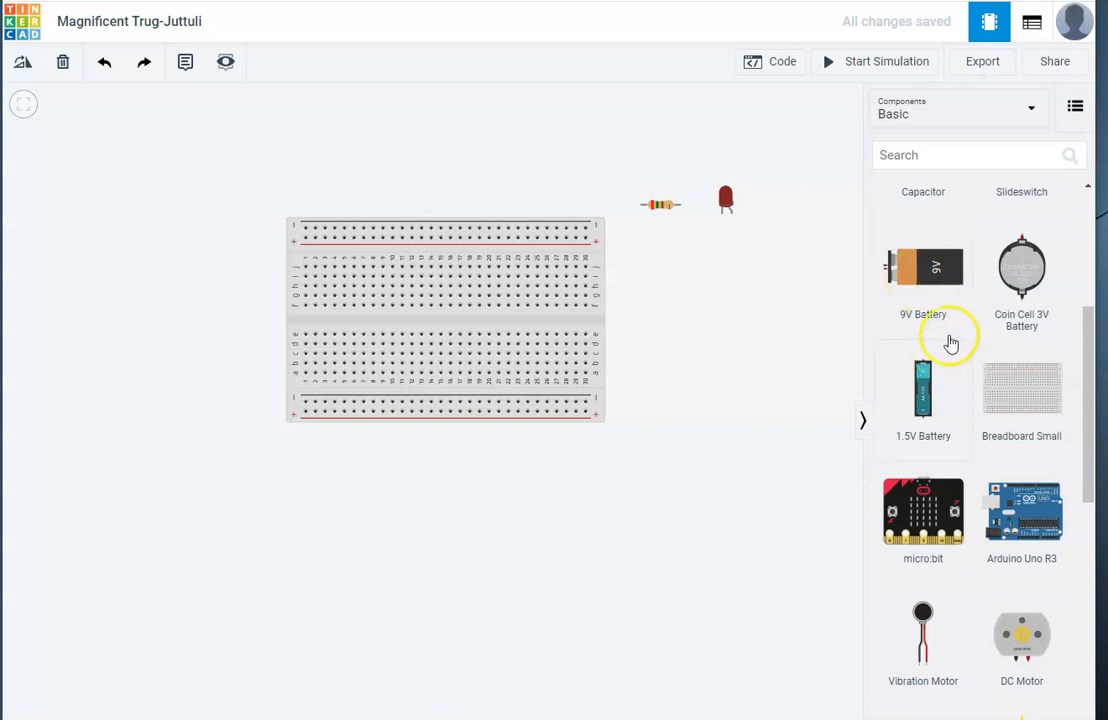
- Switch the component library to All, then place a power supply left of the breadboard and a multimeter above it
scroll(952, 310, "up", 3)
left_click(918, 116)
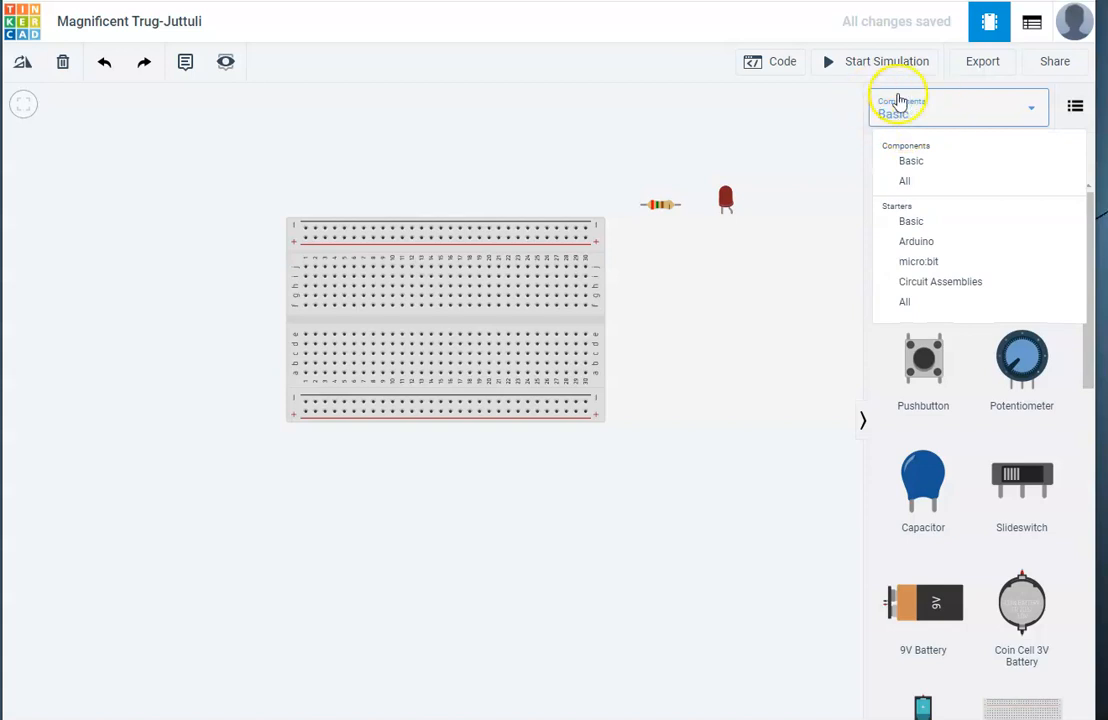
left_click(910, 185)
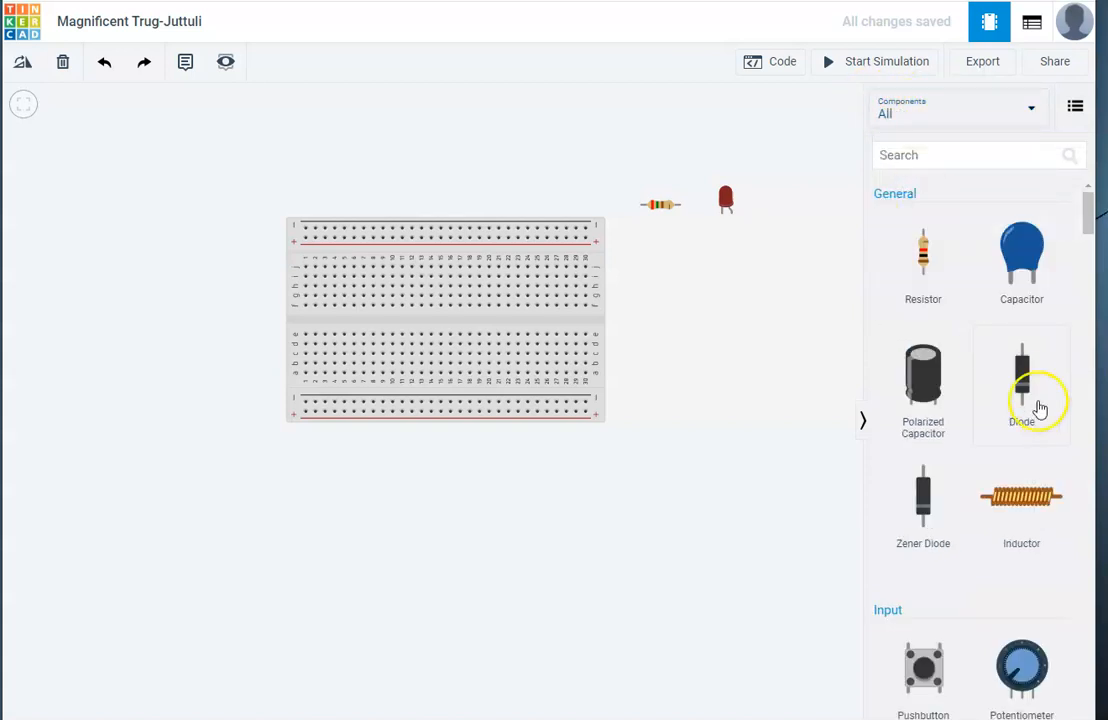
scroll(967, 378, "down", 5)
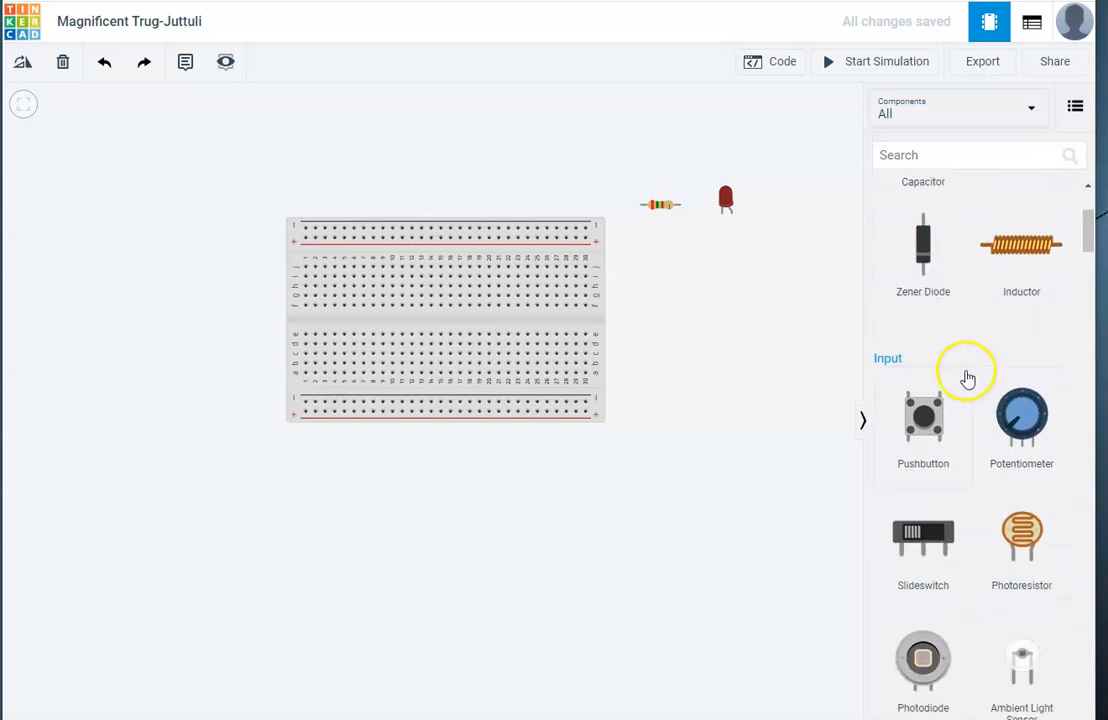
scroll(967, 378, "down", 1)
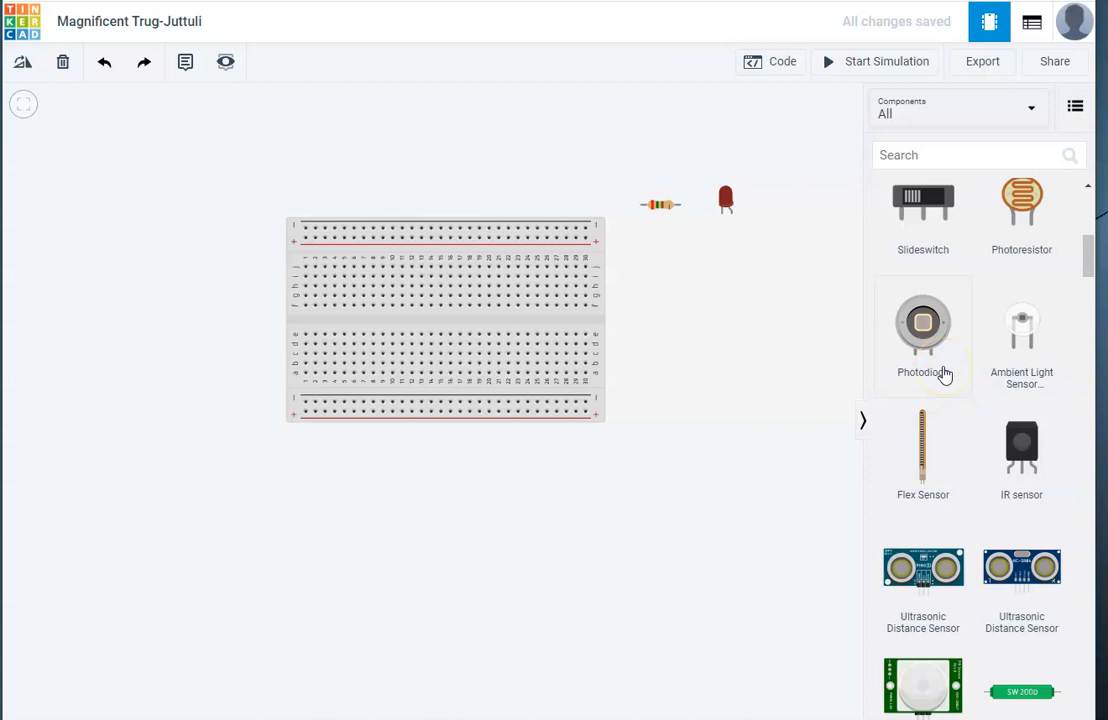
scroll(944, 374, "down", 15)
scroll(969, 348, "down", 15)
scroll(961, 357, "down", 12)
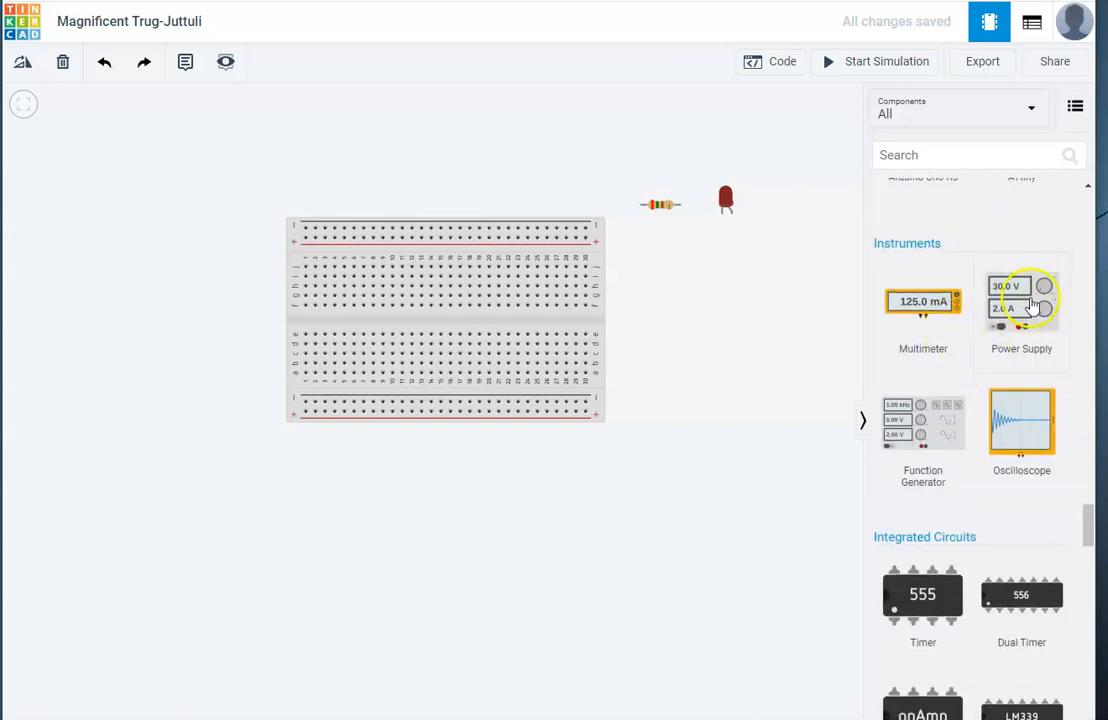
left_click_drag(1033, 305, 160, 224)
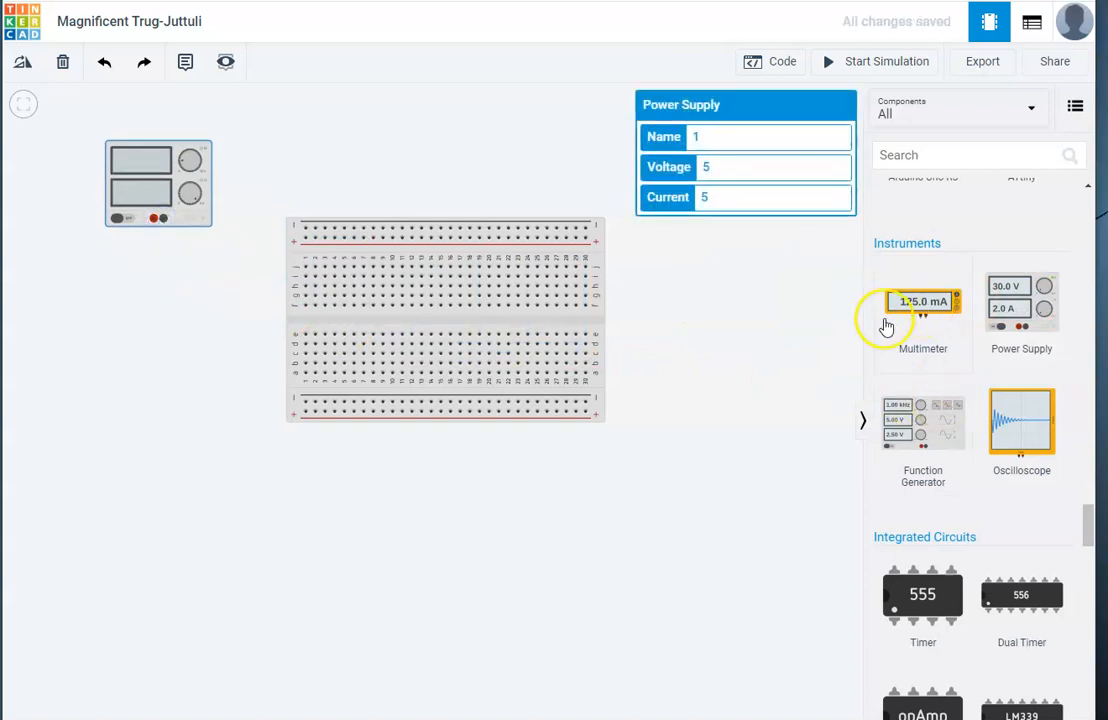
left_click_drag(925, 306, 437, 157)
left_click(561, 128)
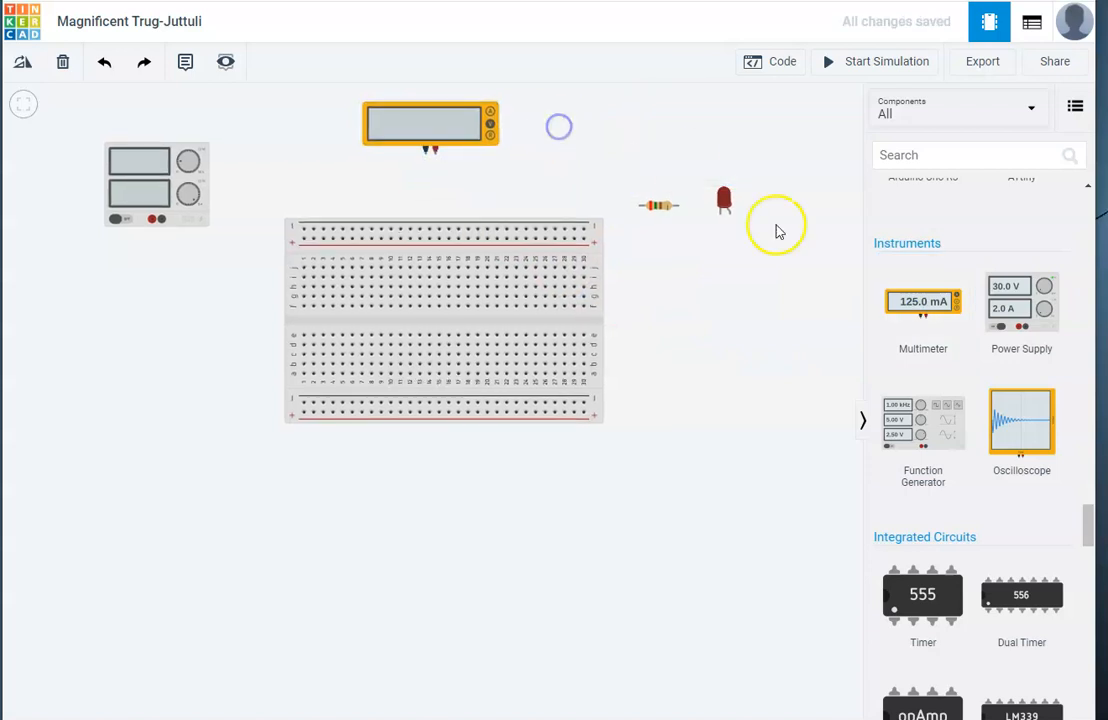
- Set the power supply's voltage to 12
left_click(140, 188)
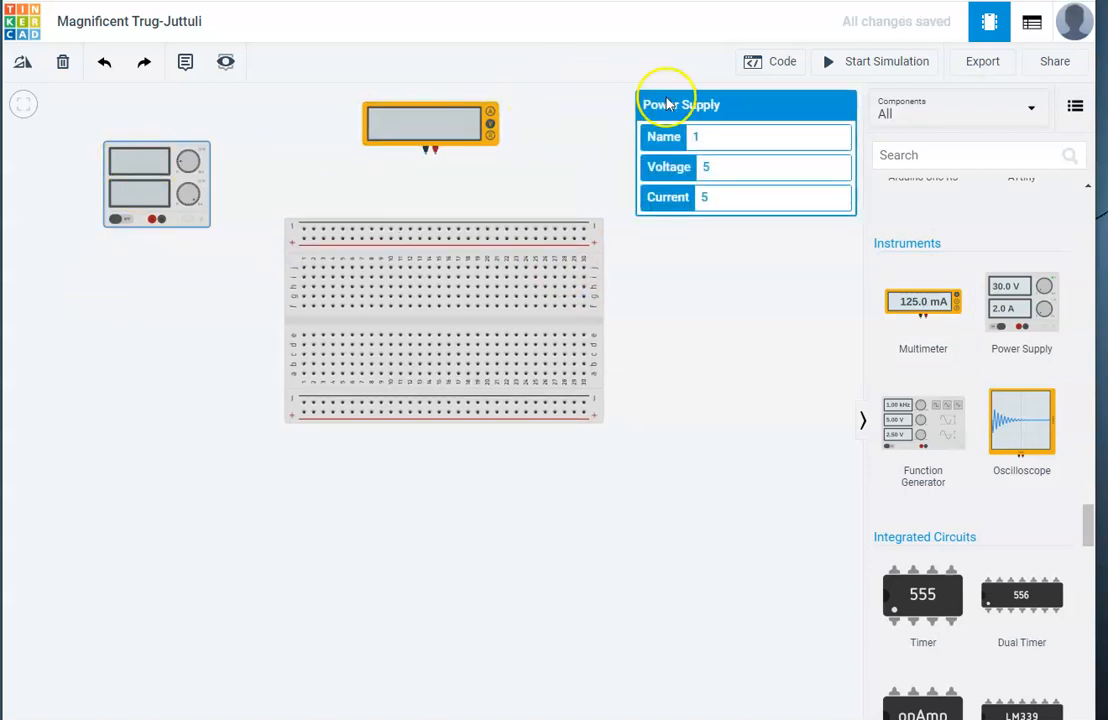
left_click(722, 166)
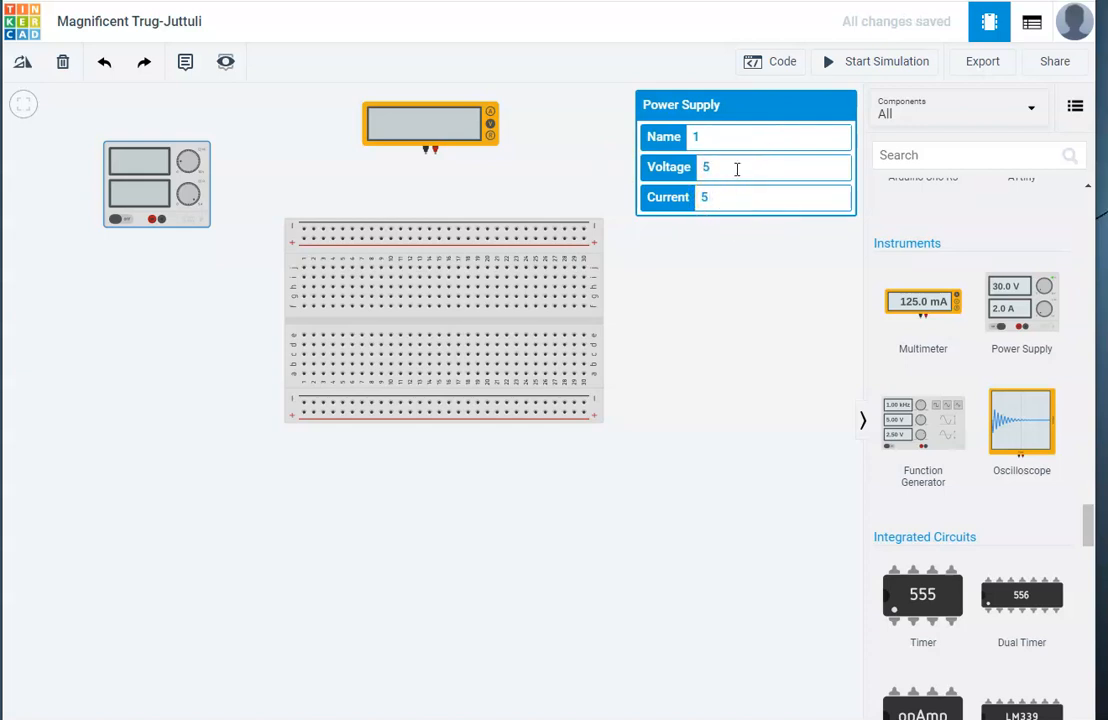
left_click(716, 204)
left_click(732, 178)
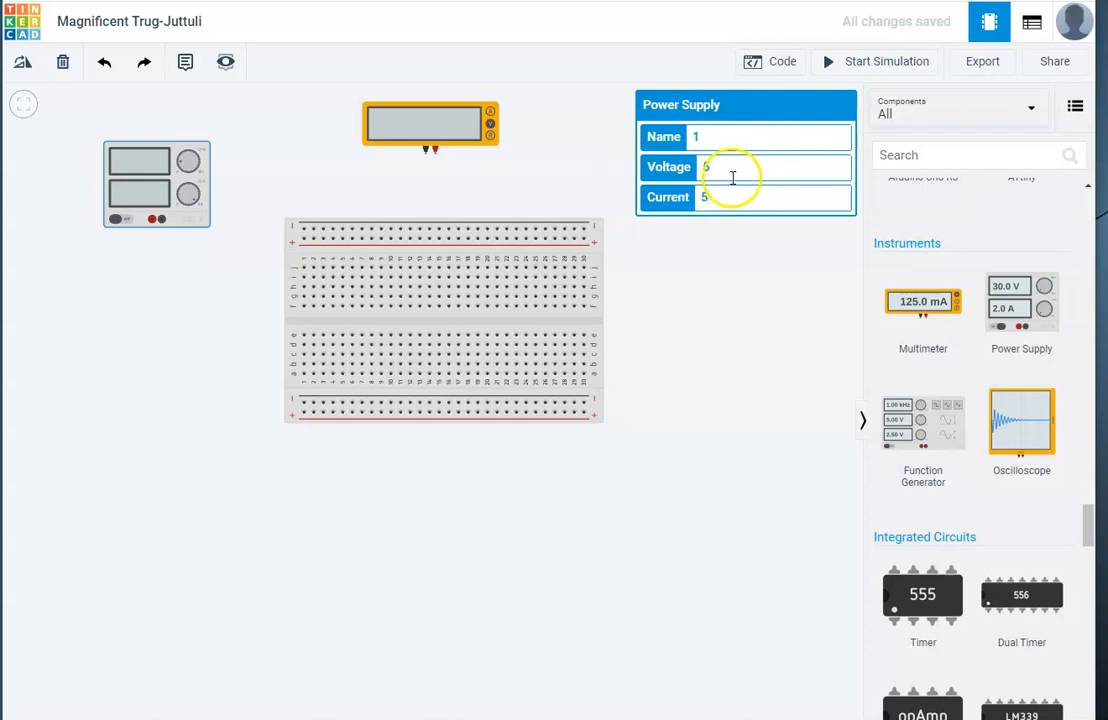
type("5")
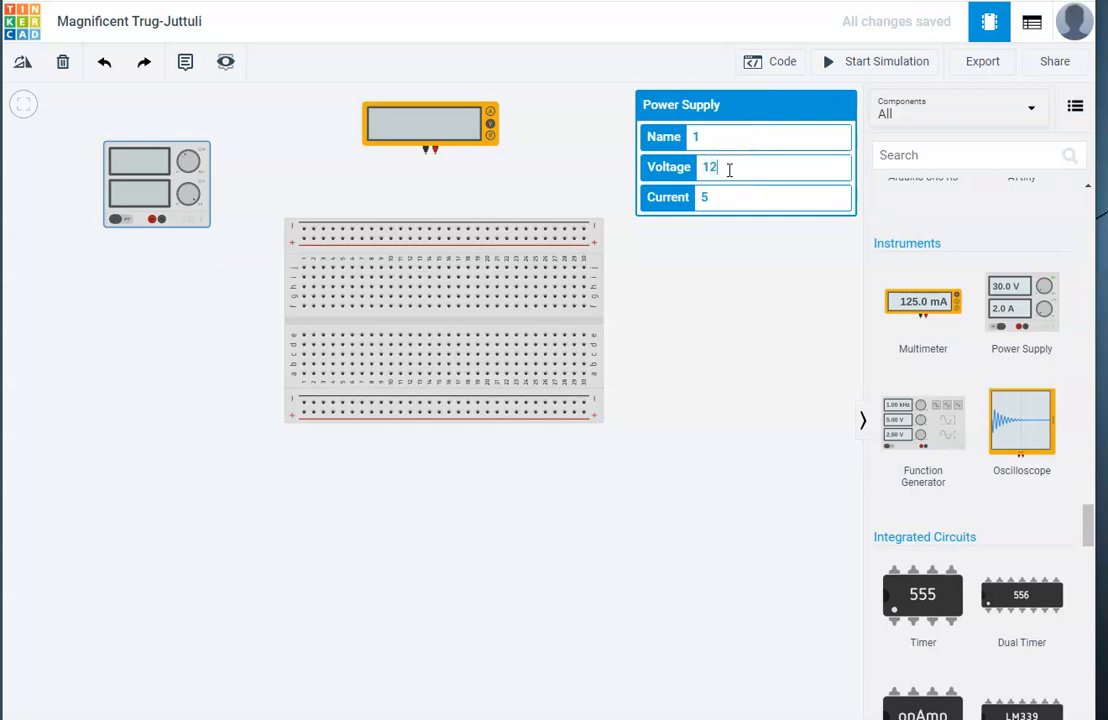
left_click(757, 297)
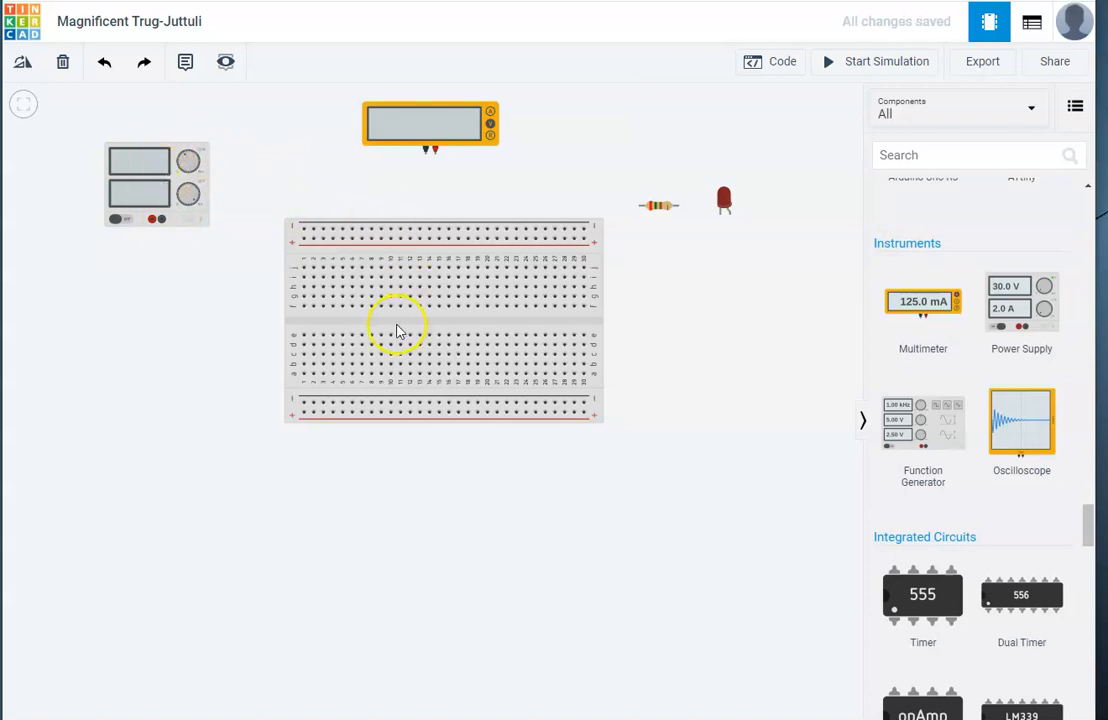
- Move the power supply slightly up and left, and wire its positive terminal to the first hole of the breadboard's lower positive rail, with one corner
left_click_drag(148, 161, 130, 138)
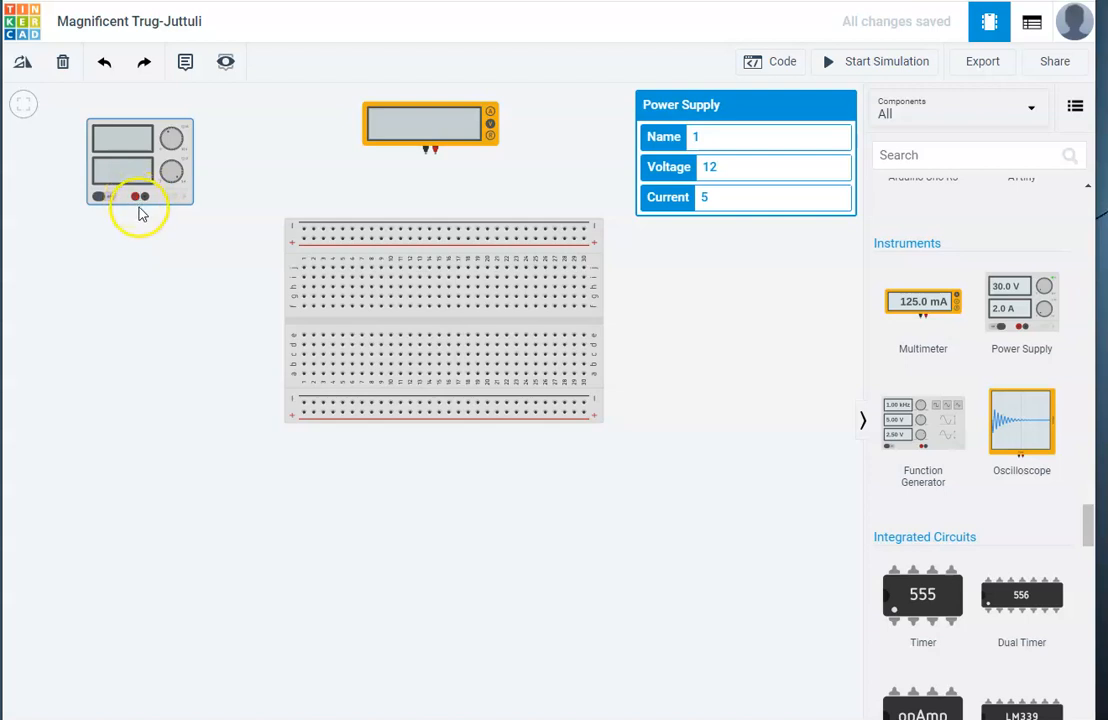
left_click(137, 198)
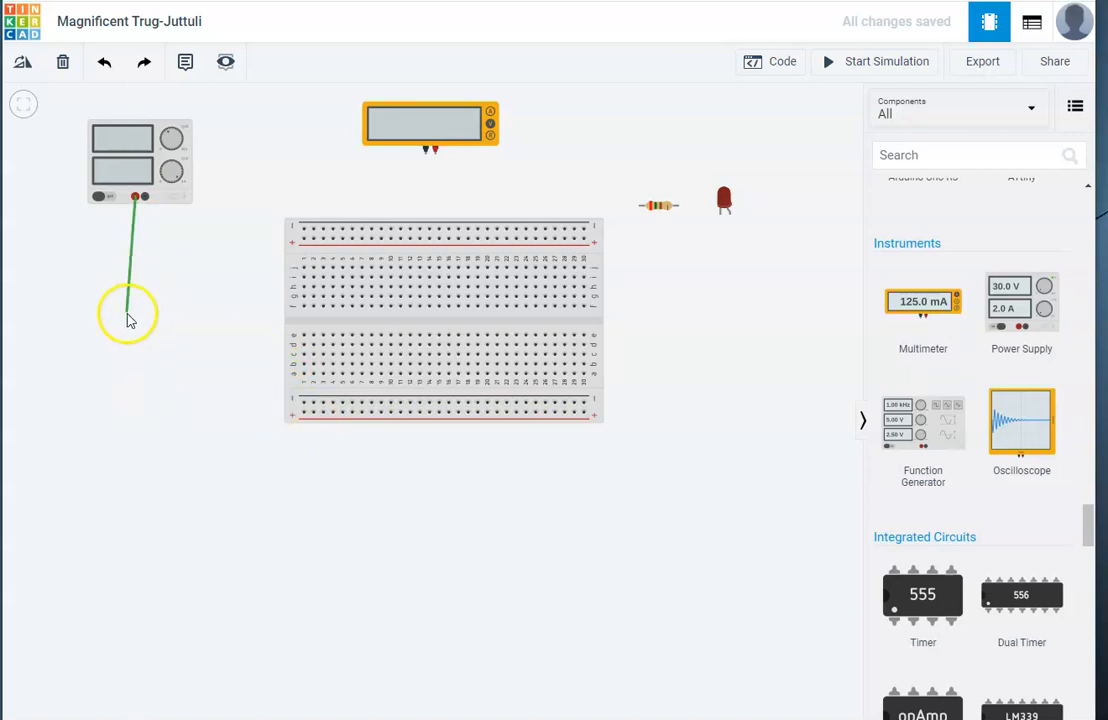
left_click(137, 418)
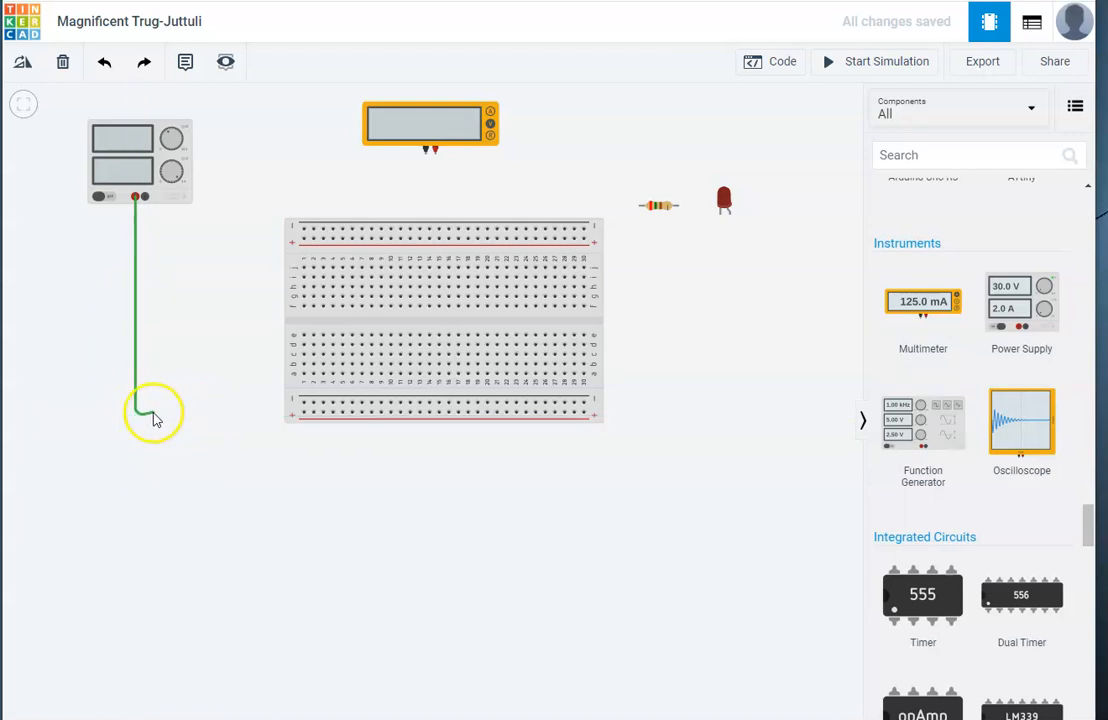
left_click(304, 413)
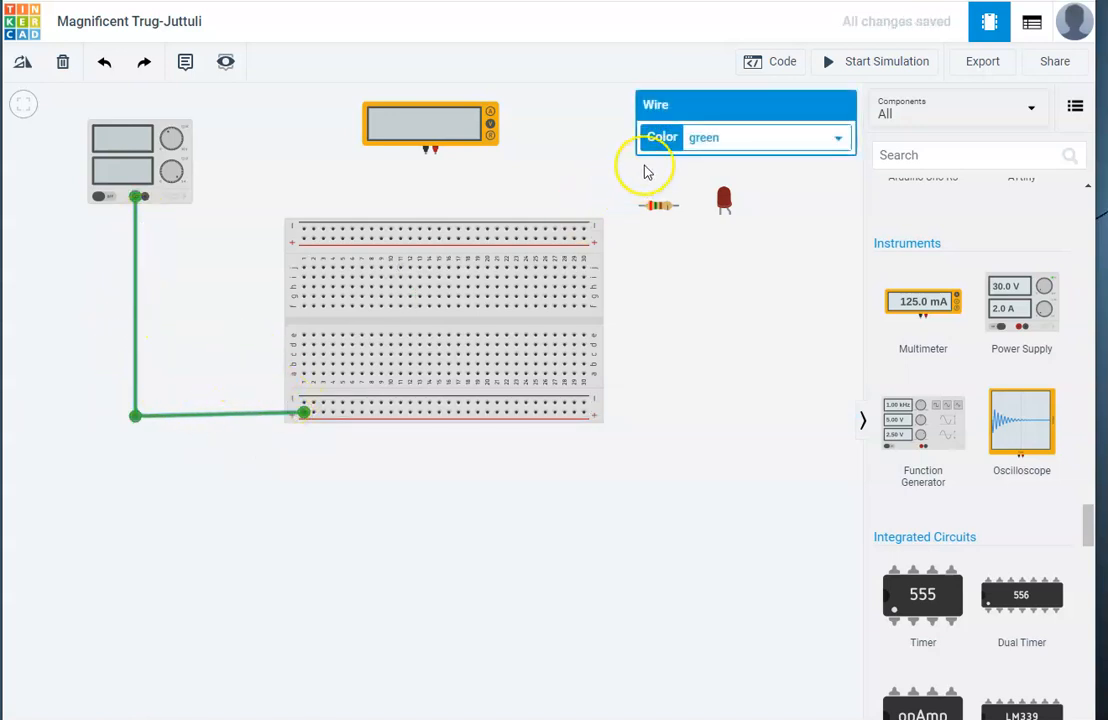
- Change the color of the wire between the power supply and the breadboard's positive rail to red
left_click(727, 141)
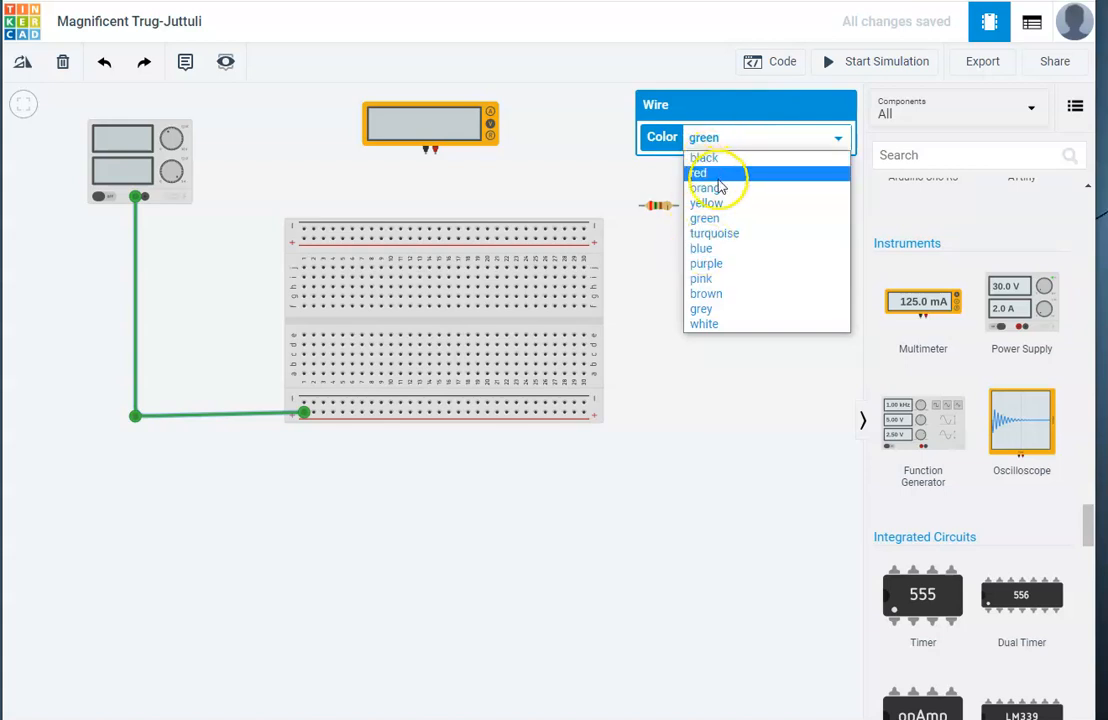
left_click(586, 178)
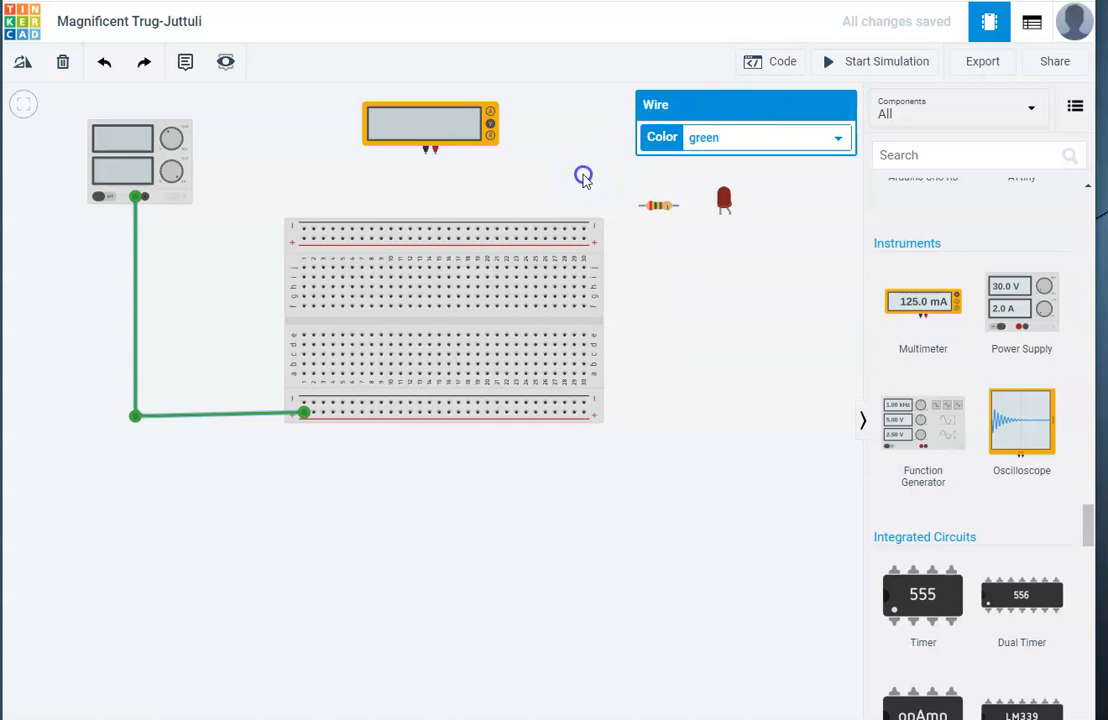
left_click(136, 355)
key("2")
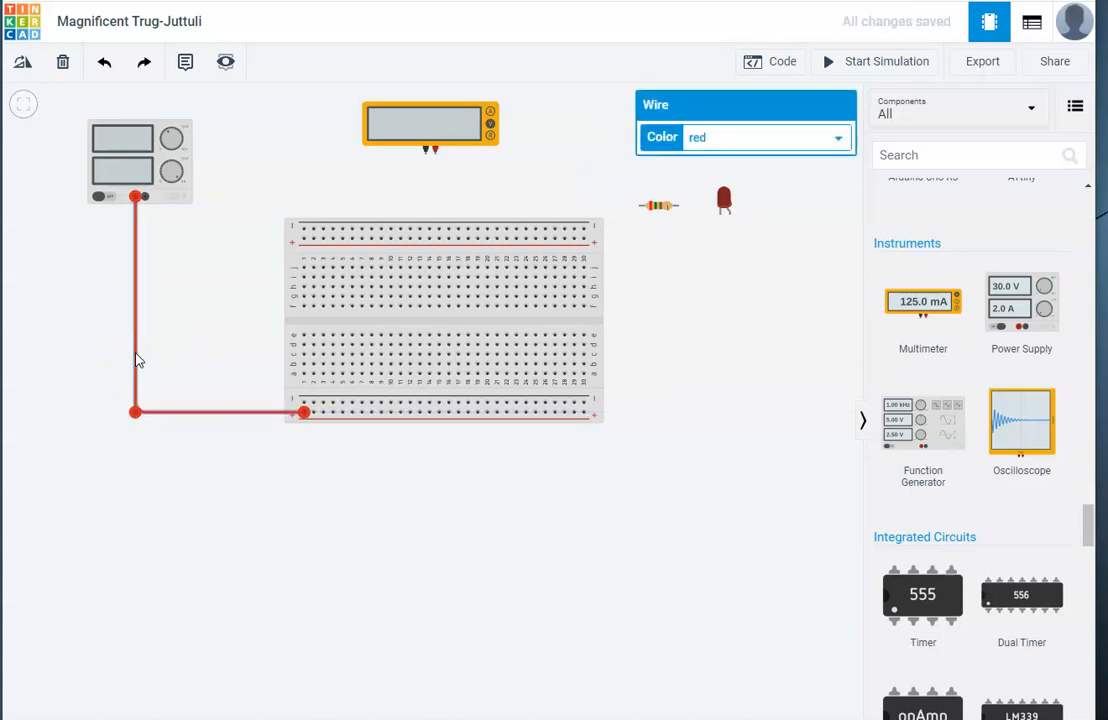
left_click(200, 312)
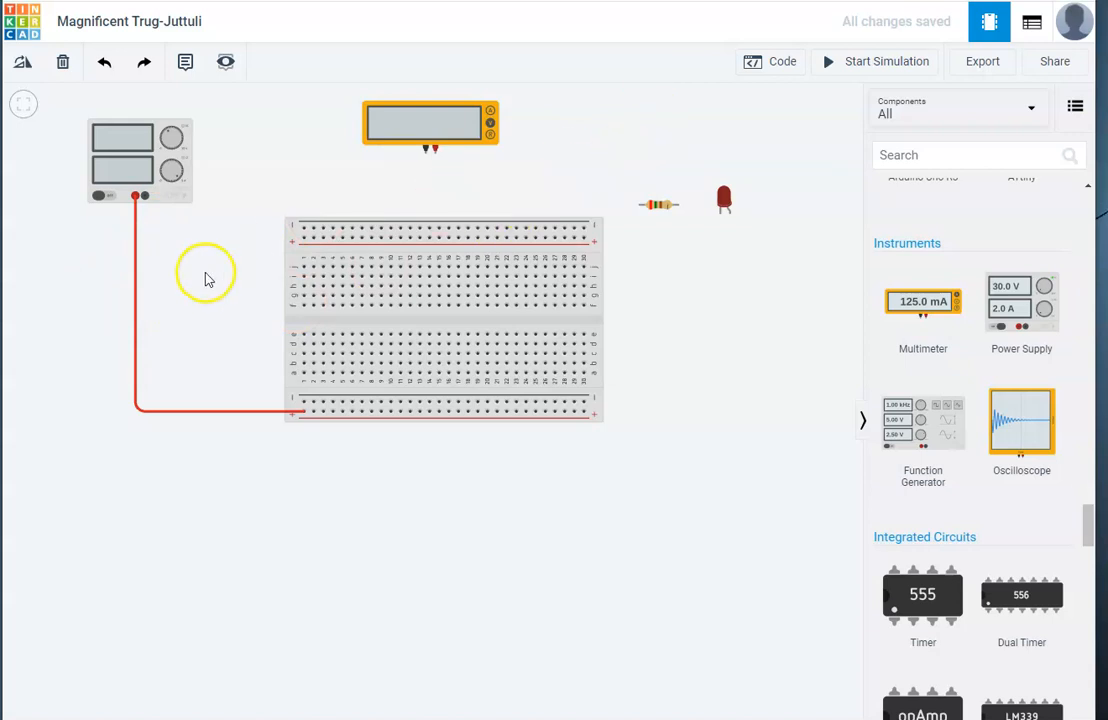
- Wire the power supply's negative terminal to the first hole of the breadboard's upper negative rail, with one corner, and make the wire black
left_click(145, 195)
left_click(153, 233)
left_click(304, 229)
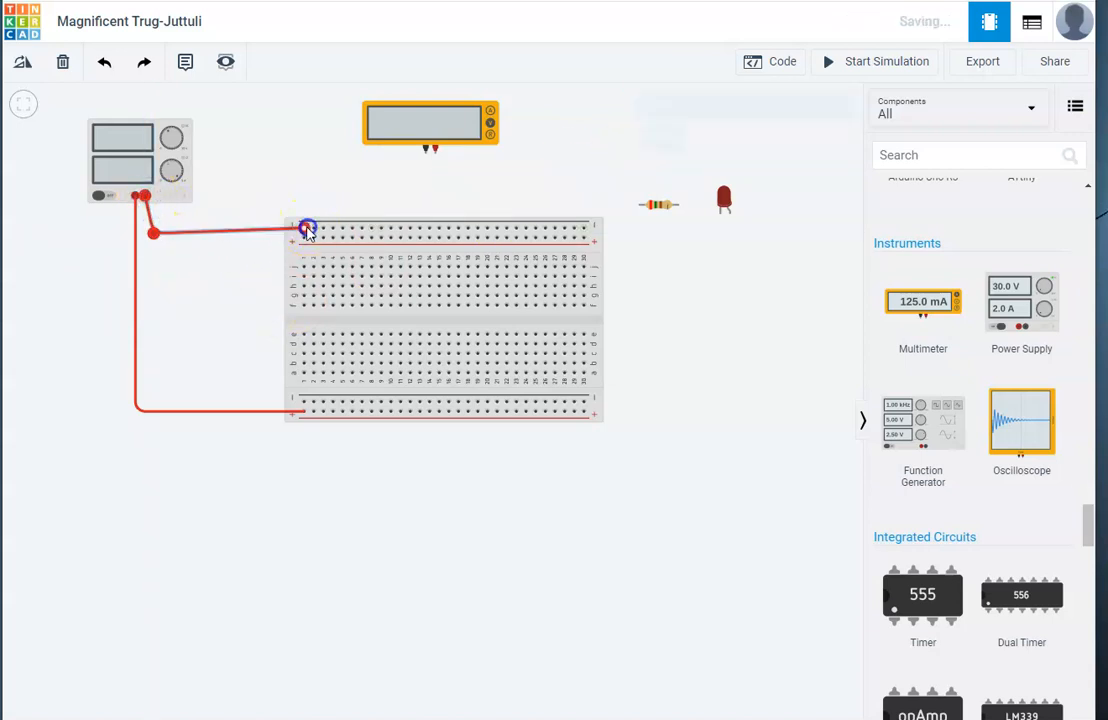
key("0")
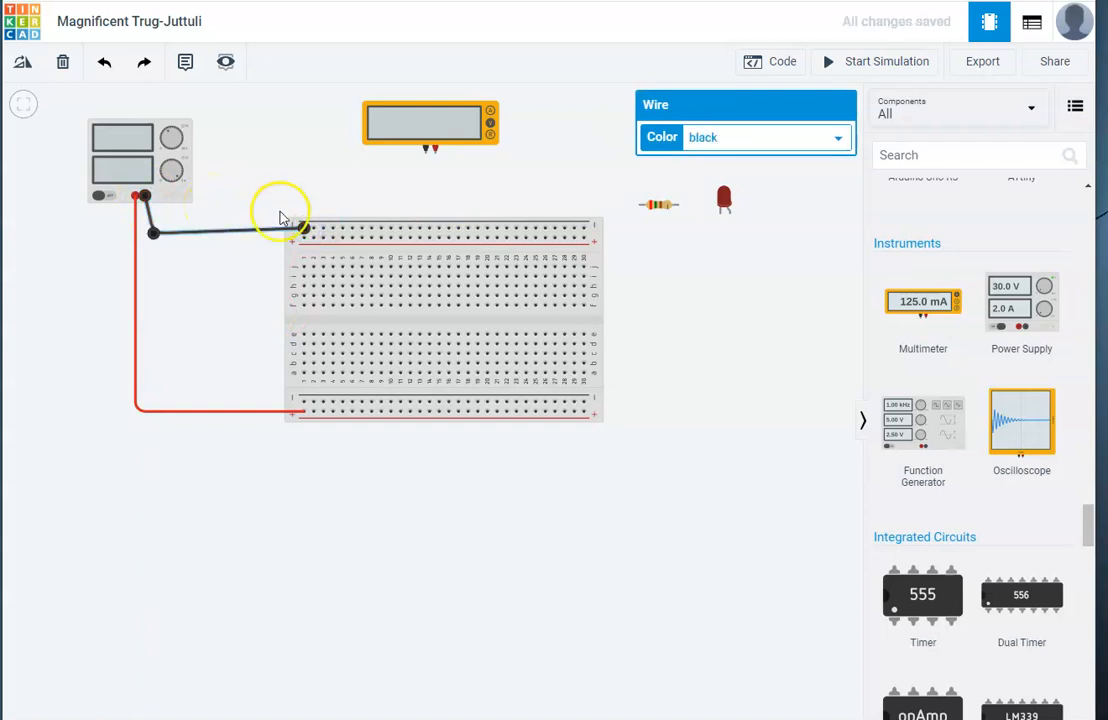
left_click(277, 177)
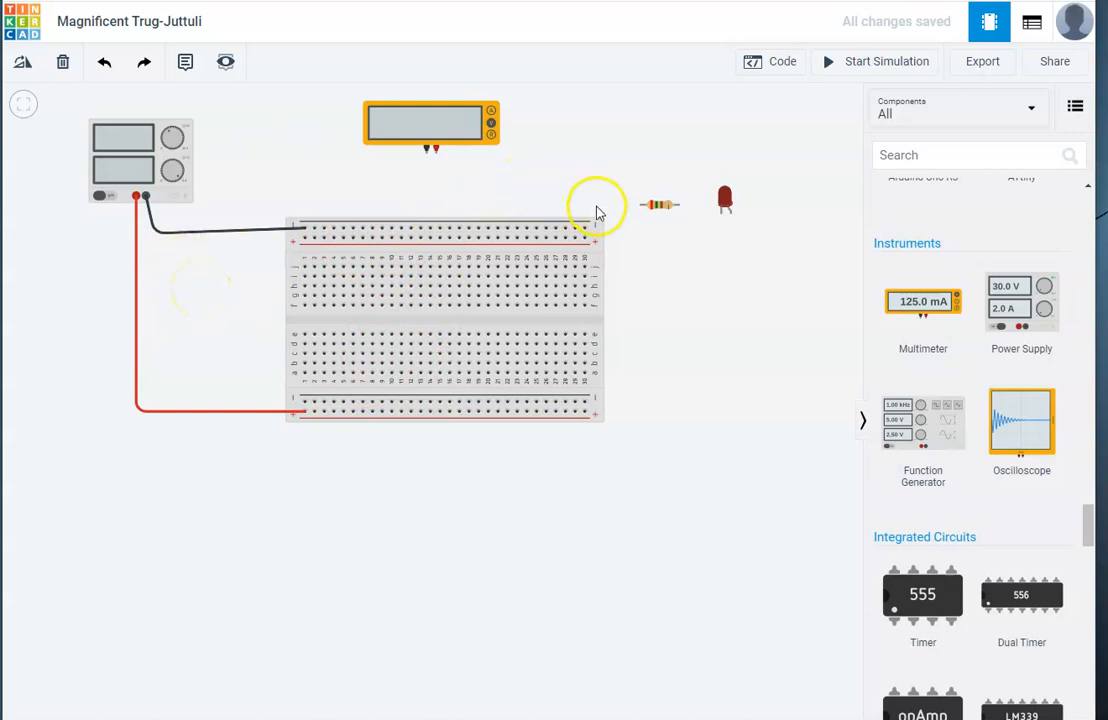
- Rotate the 250 Ω resistor upright and place it in column 8, between the upper negative rail and hole j8
left_click_drag(665, 207, 362, 193)
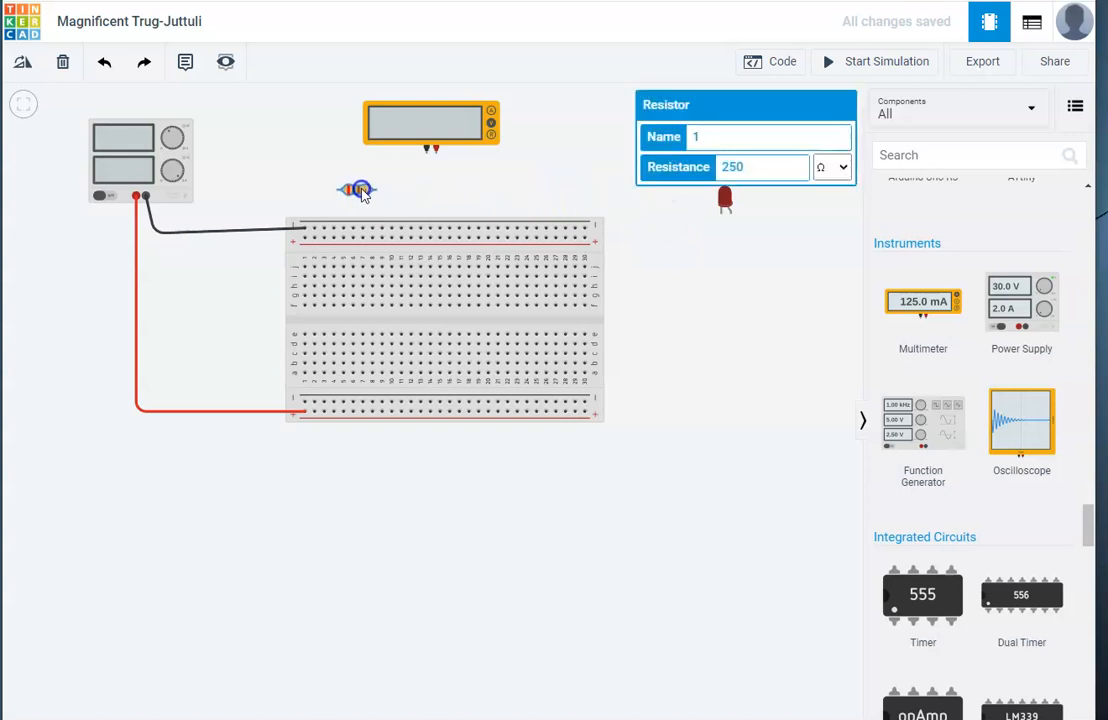
left_click(437, 210)
key("r")
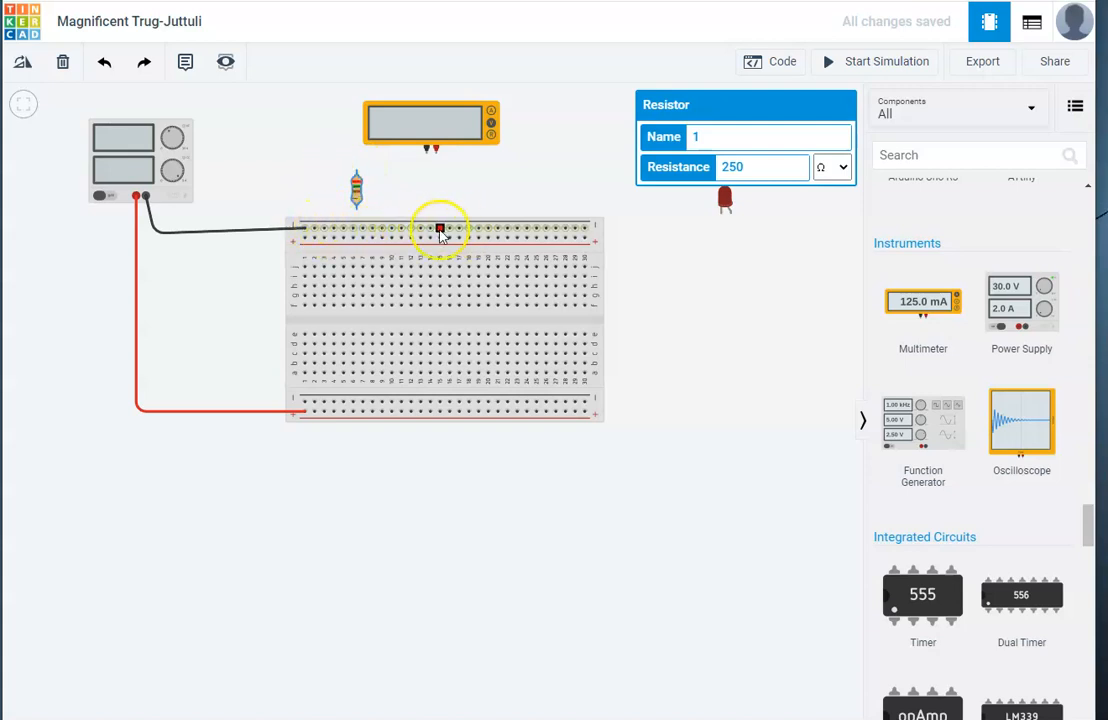
left_click_drag(356, 188, 370, 258)
left_click(318, 162)
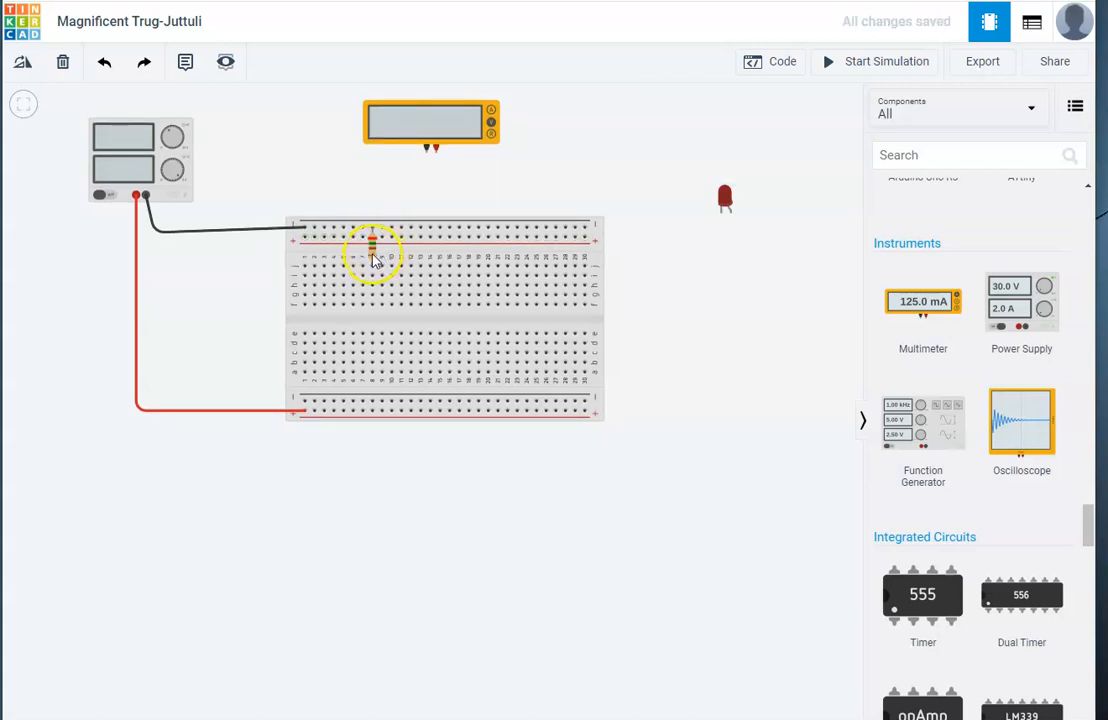
- Wire hole g8 below the resistor to hole h17 with two corners, and color the wire green
left_click_drag(373, 268, 376, 284)
scroll(398, 277, "up", 5)
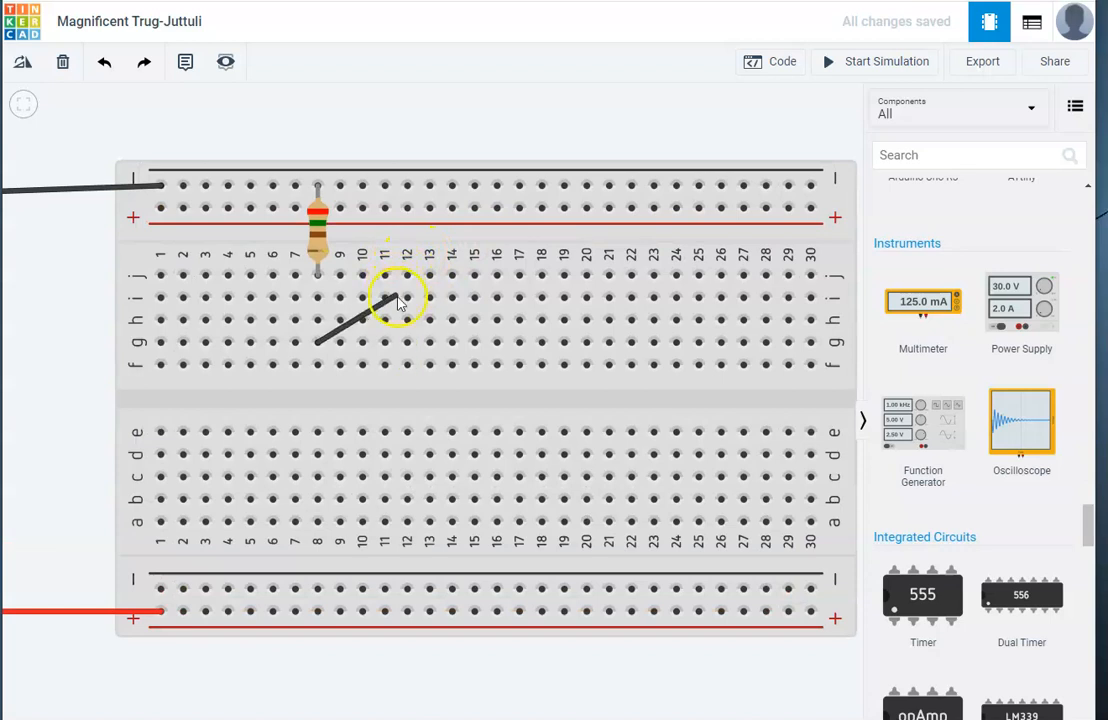
scroll(403, 292, "up", 2)
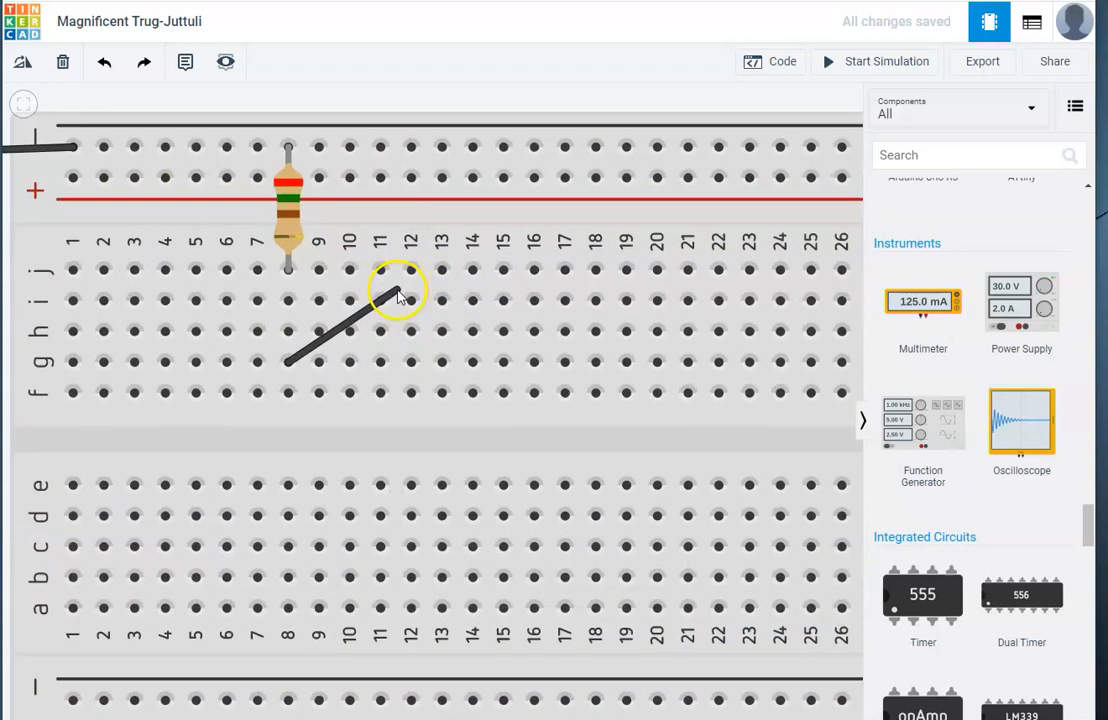
left_click(398, 292)
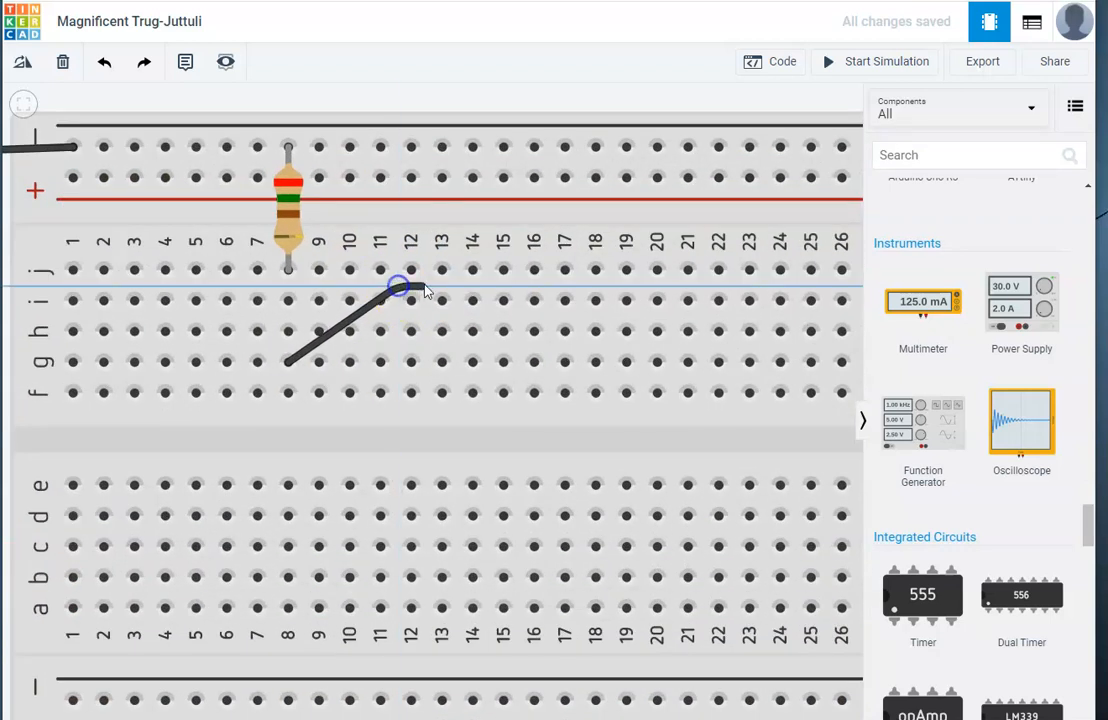
left_click(503, 289)
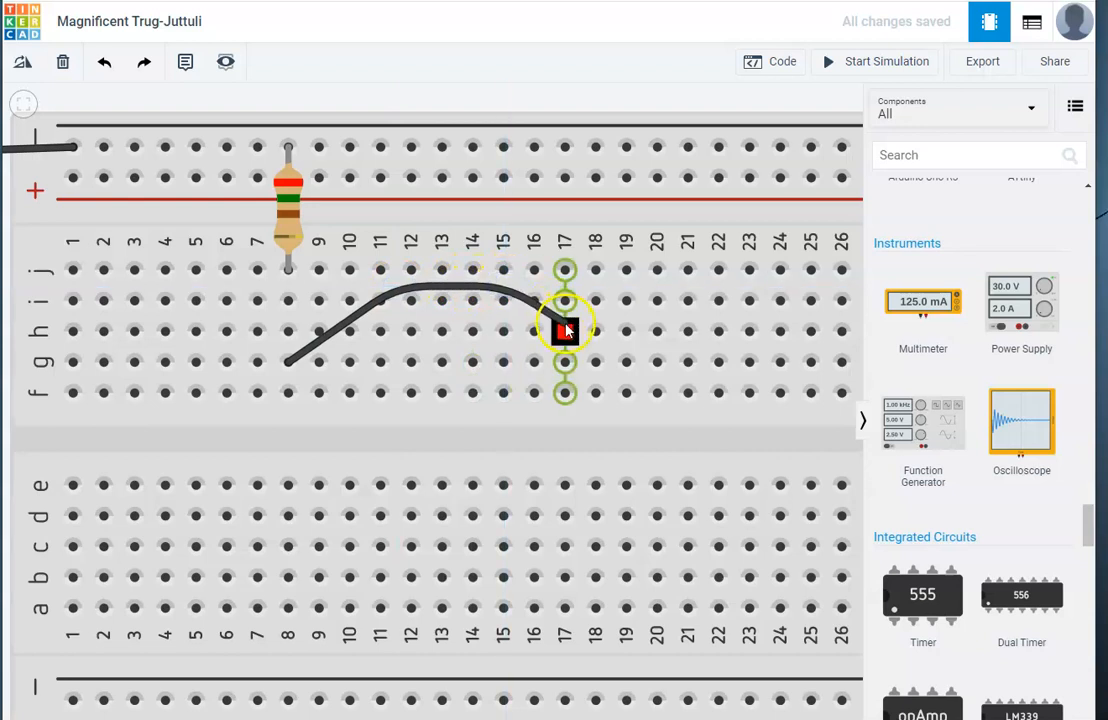
left_click(565, 332)
left_click(730, 140)
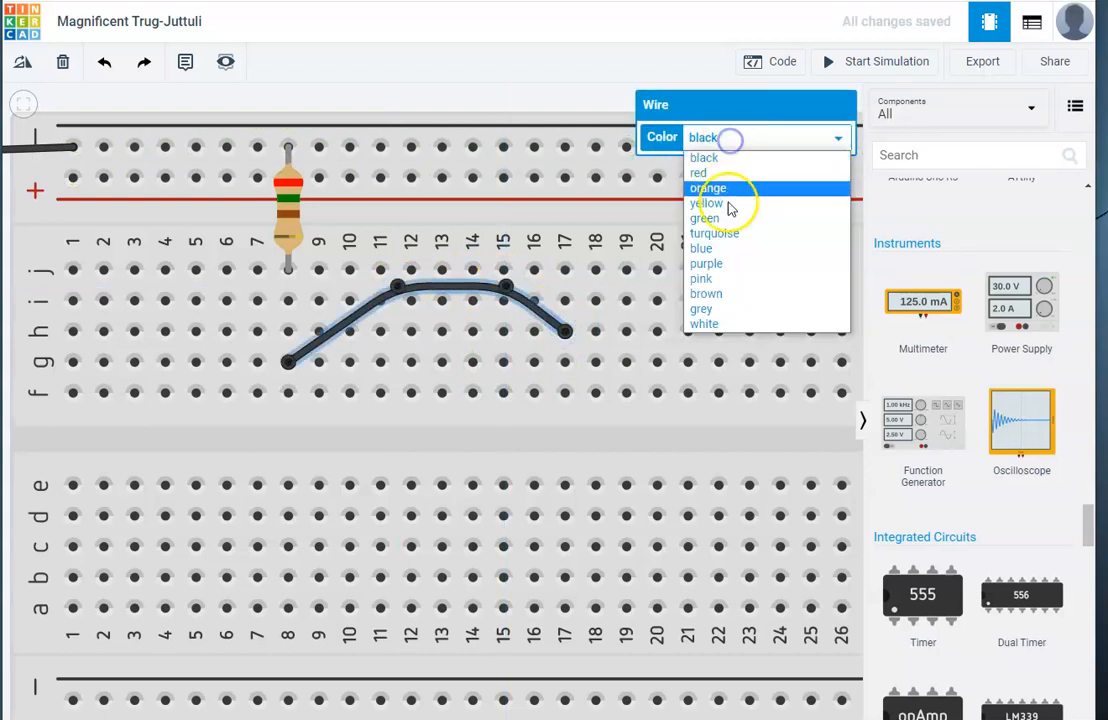
left_click(731, 219)
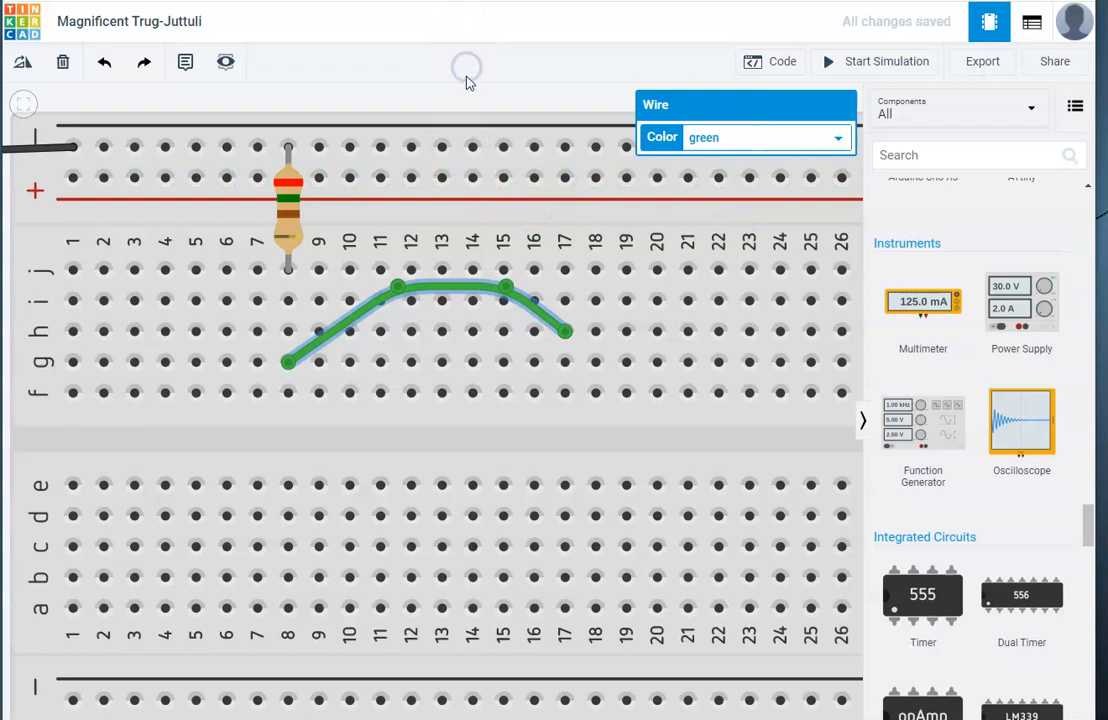
scroll(495, 193, "down", 6)
scroll(474, 113, "down", 1)
scroll(447, 125, "up", 1)
scroll(237, 110, "down", 1)
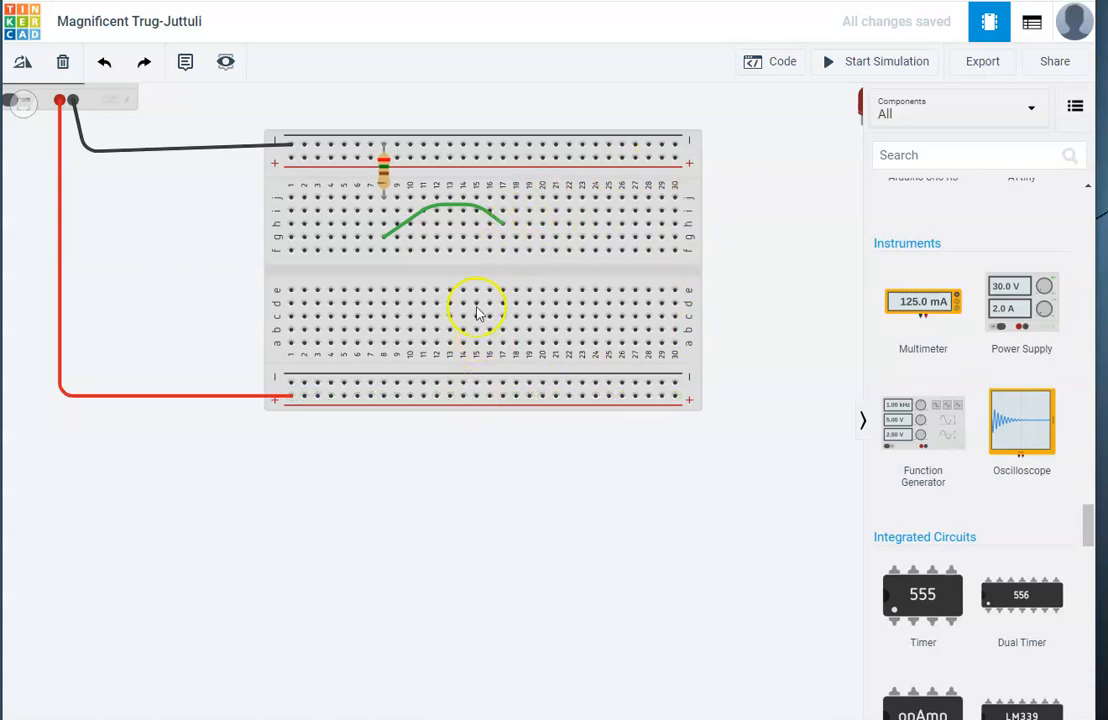
scroll(557, 248, "down", 1)
scroll(823, 124, "up", 1)
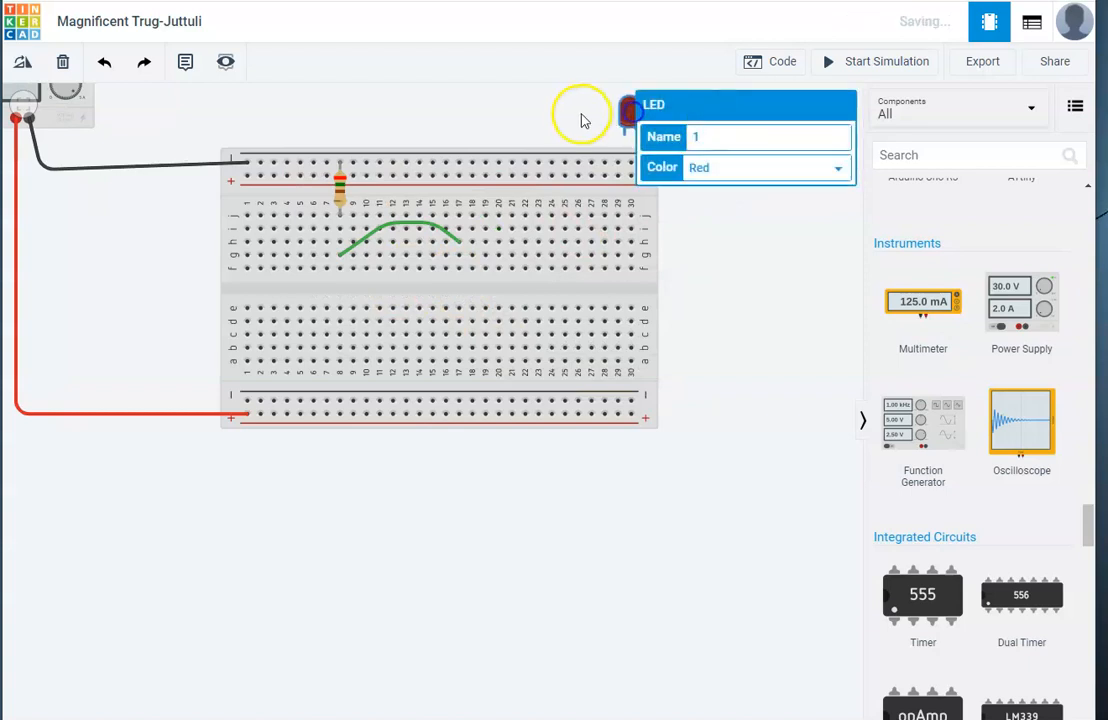
left_click(527, 106)
scroll(555, 128, "up", 1)
left_click(640, 116)
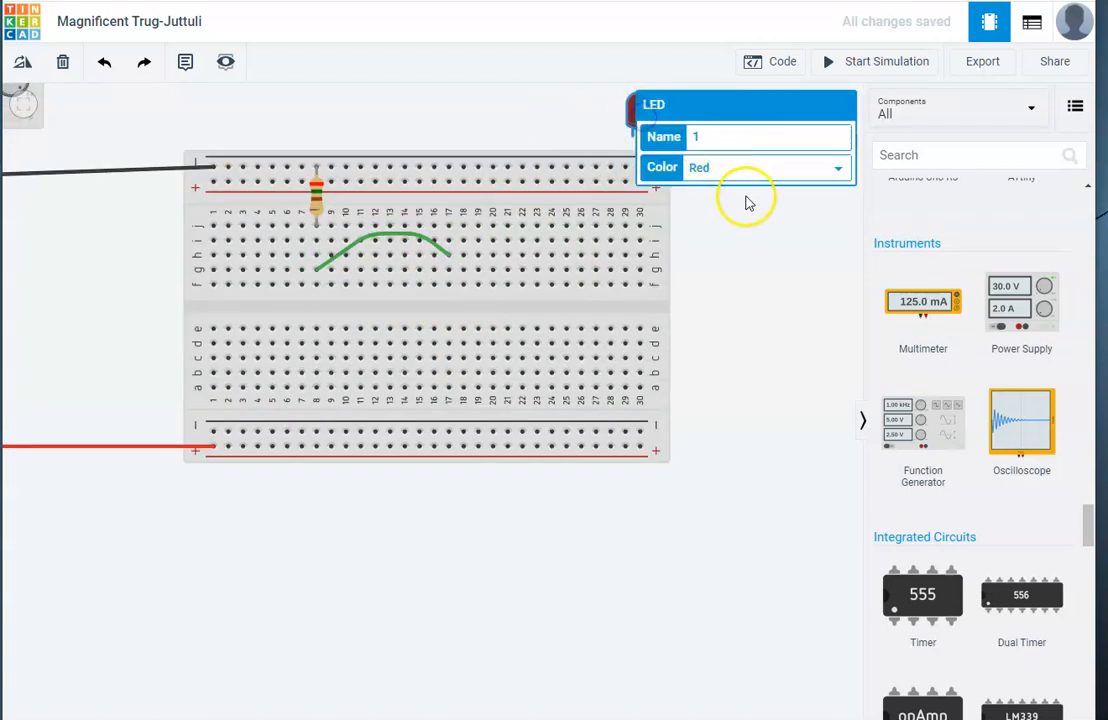
left_click(735, 168)
left_click(727, 250)
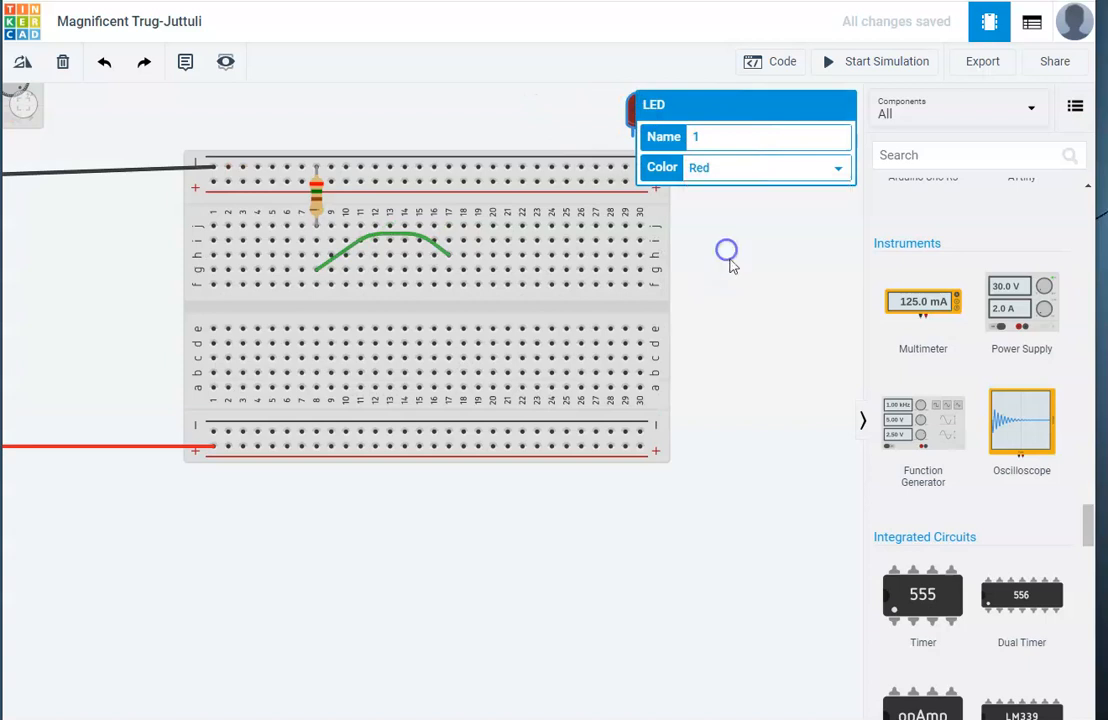
left_click(716, 259)
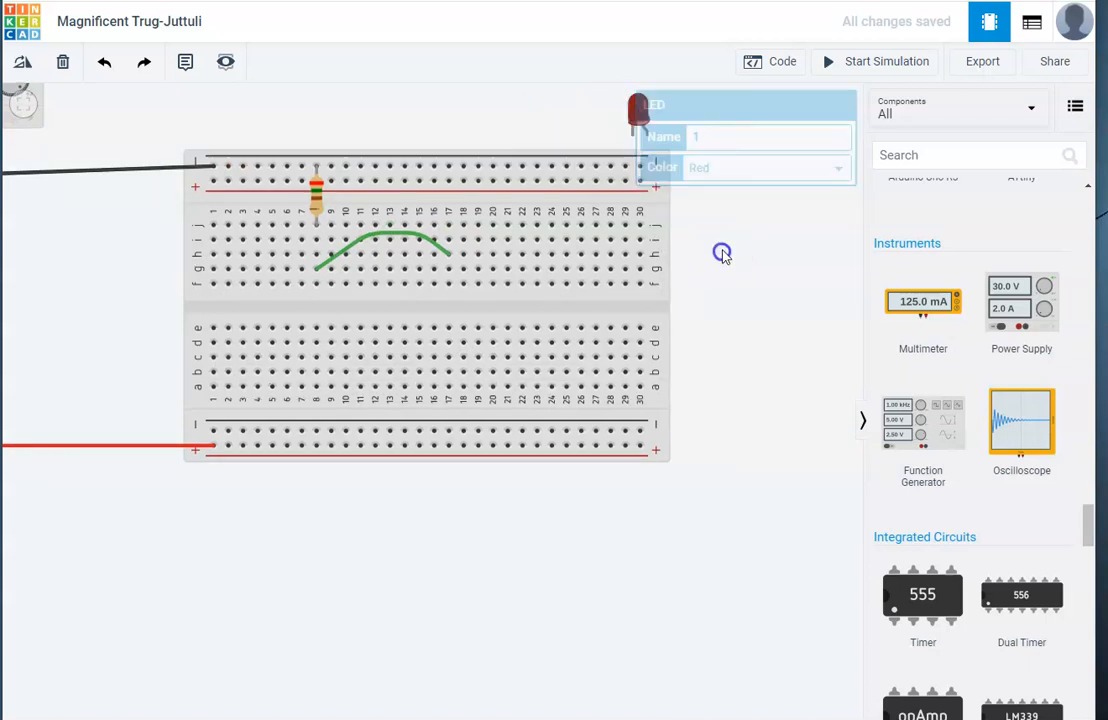
- Place the red LED on the breadboard with its legs in holes j17 and j18
scroll(600, 140, "up", 1)
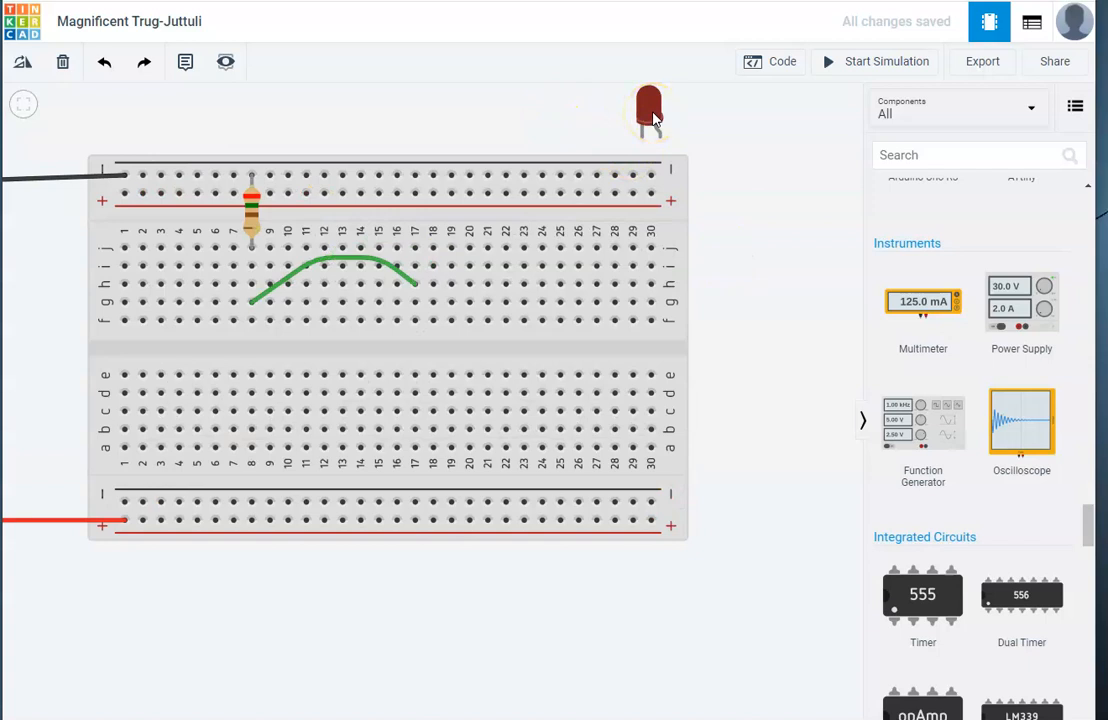
left_click(677, 112)
left_click(672, 118)
left_click_drag(646, 118, 422, 228)
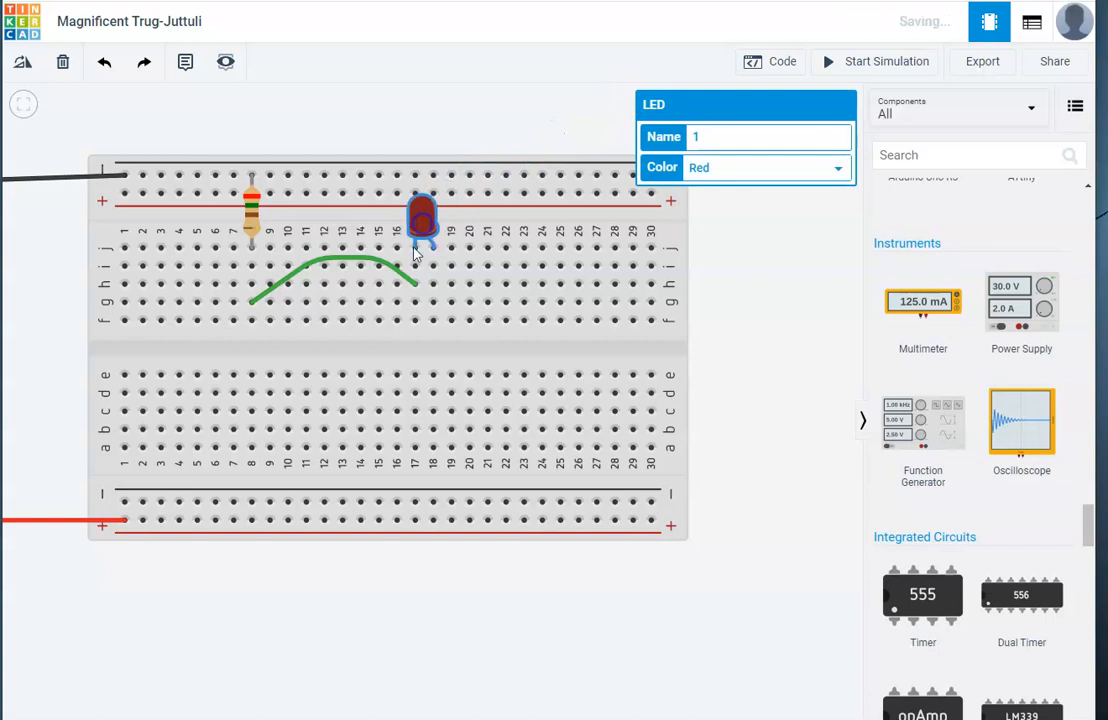
left_click(420, 120)
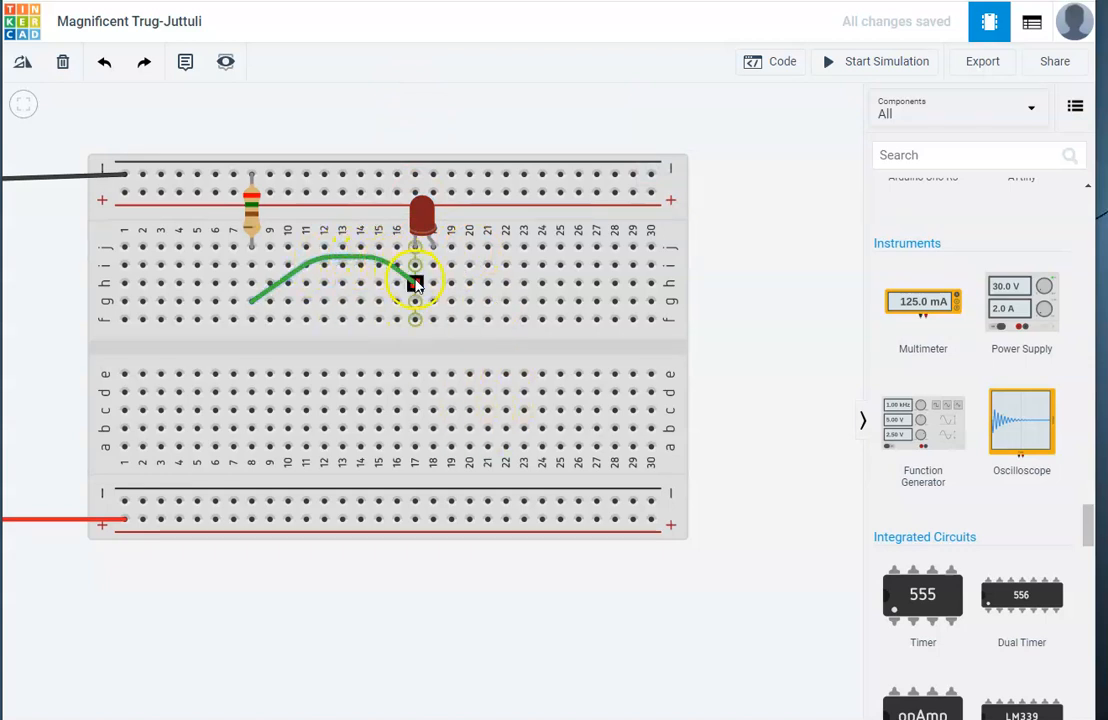
- Wire hole h18 below the LED's second leg straight down to the breadboard's lower positive rail, with two corners
left_click_drag(400, 275, 437, 278)
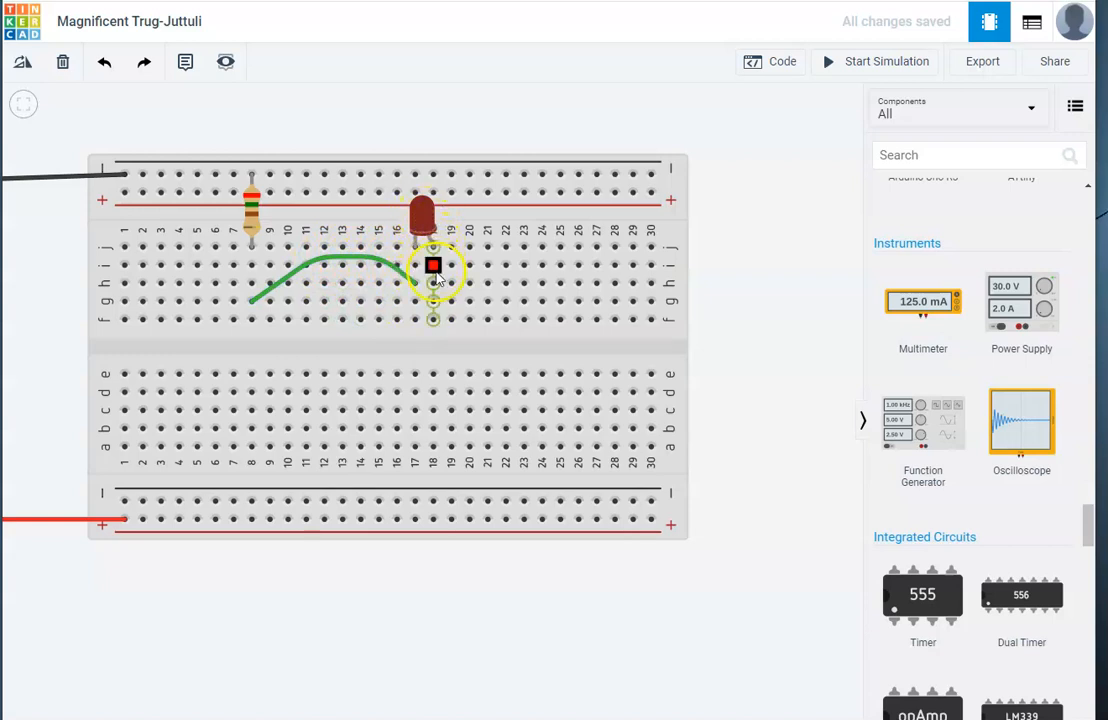
scroll(432, 297, "down", 1)
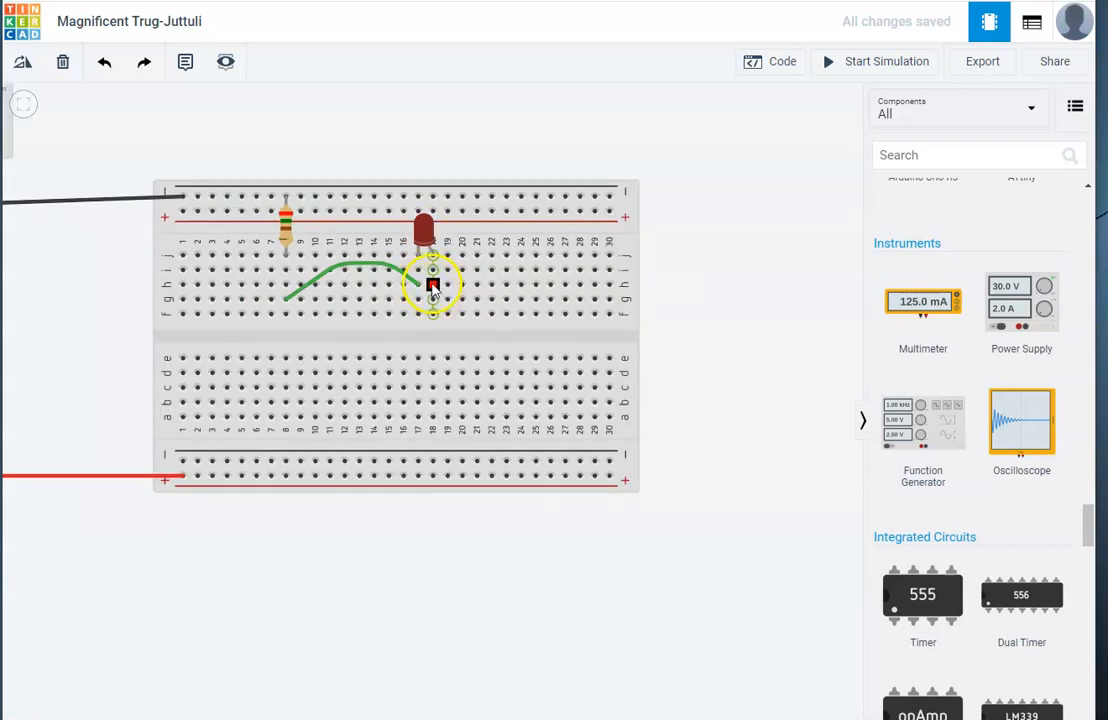
scroll(433, 288, "down", 1)
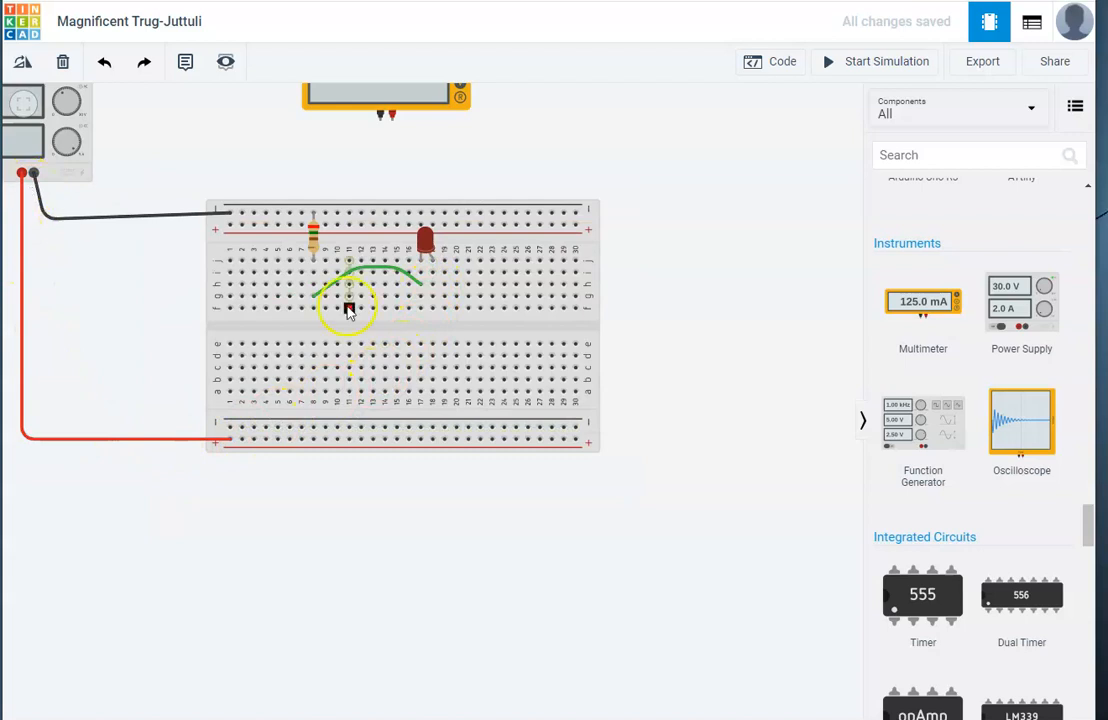
scroll(437, 330, "up", 1)
scroll(435, 281, "up", 1)
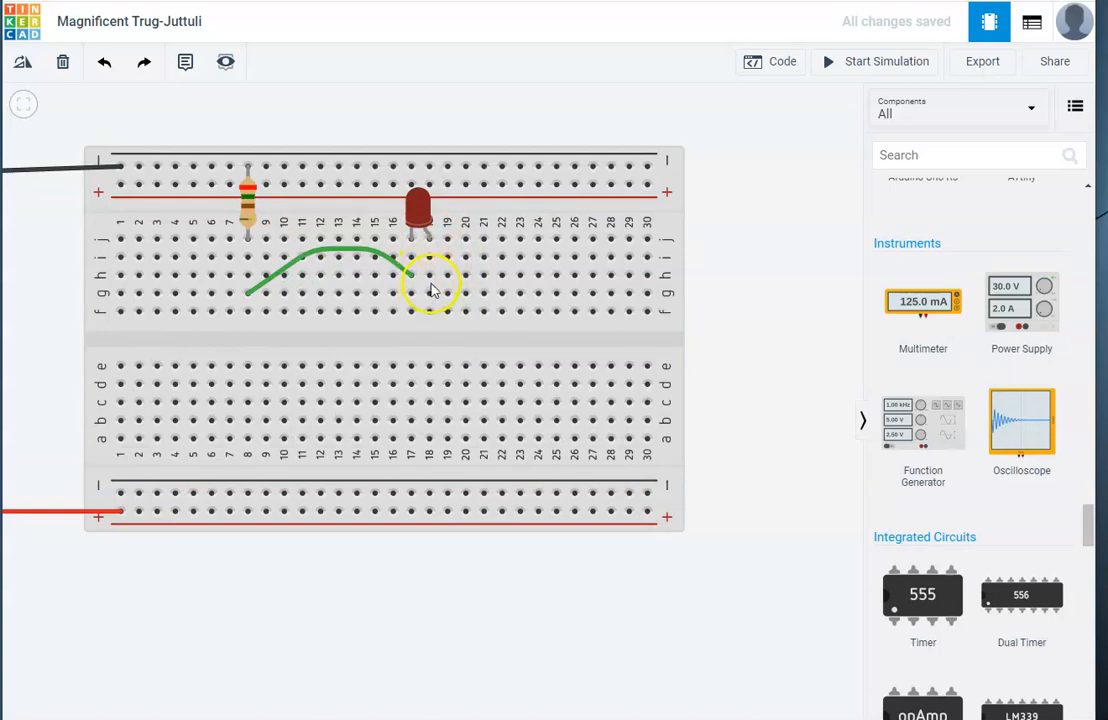
left_click_drag(430, 280, 432, 592)
scroll(438, 289, "up", 1)
scroll(432, 592, "down", 1)
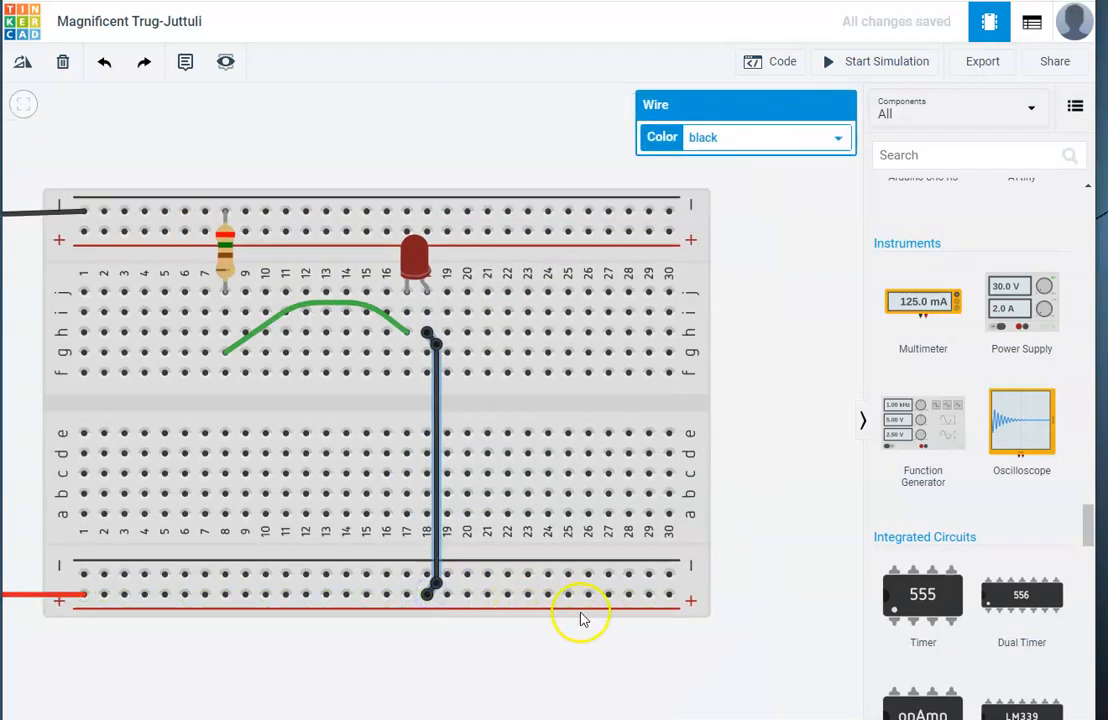
scroll(410, 594, "down", 1)
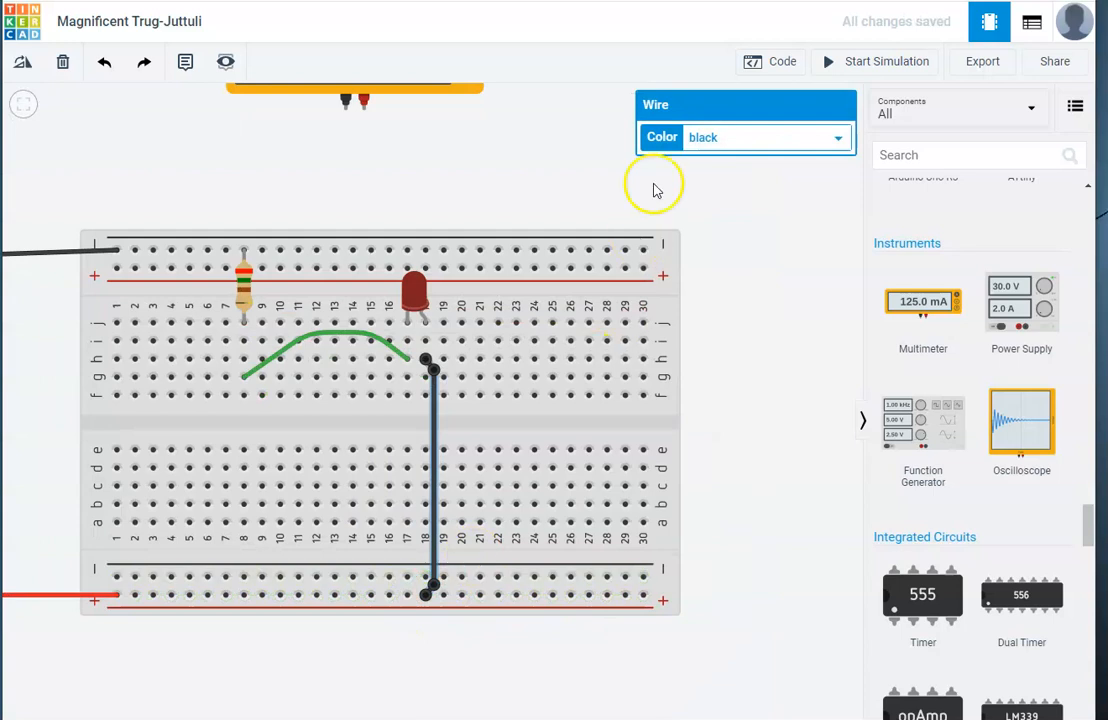
- Change the color of the wire between the LED and the lower positive rail to red
left_click(705, 140)
left_click(724, 174)
left_click(736, 299)
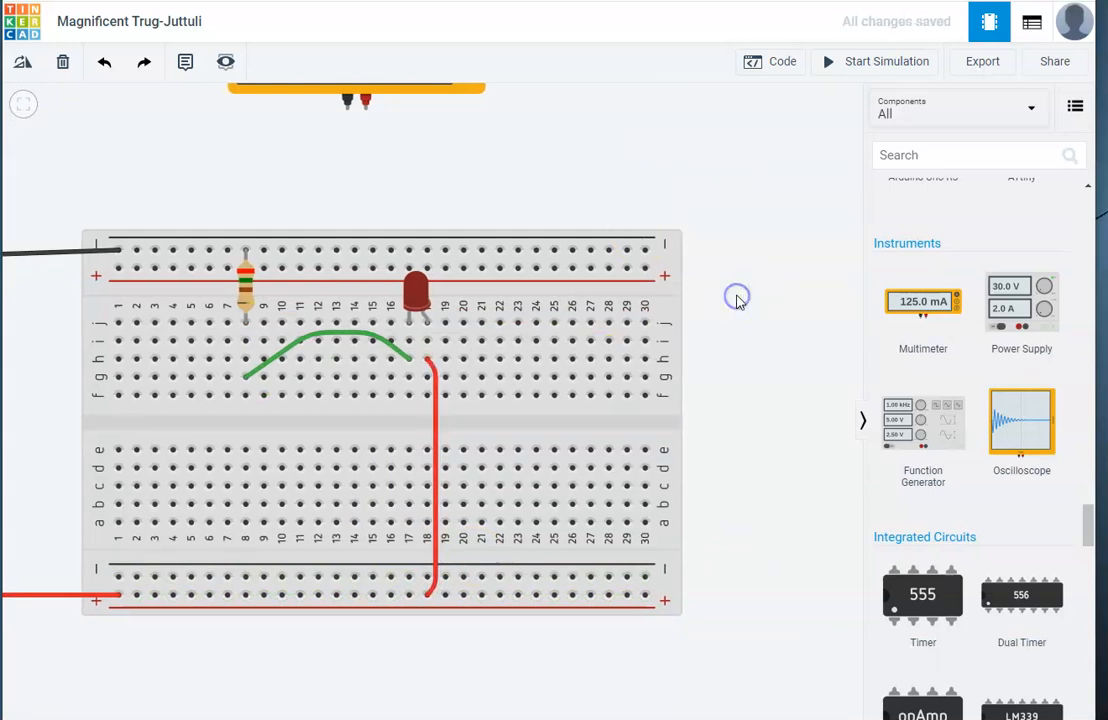
scroll(736, 299, "down", 1)
scroll(690, 285, "down", 1)
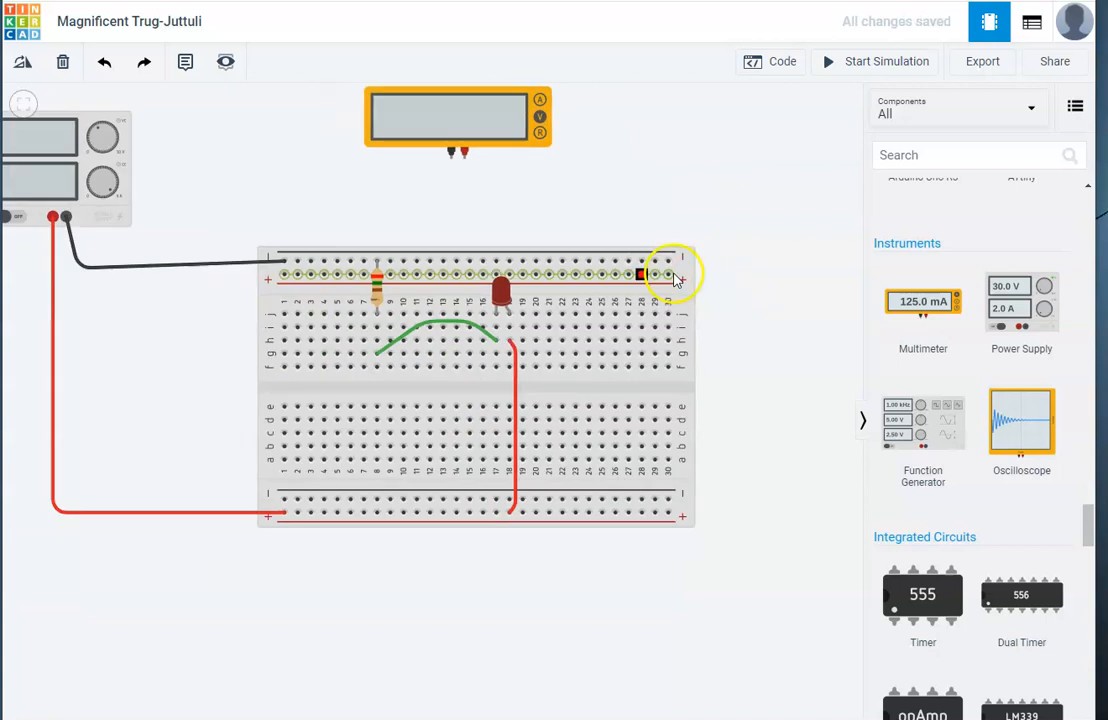
left_click(224, 267)
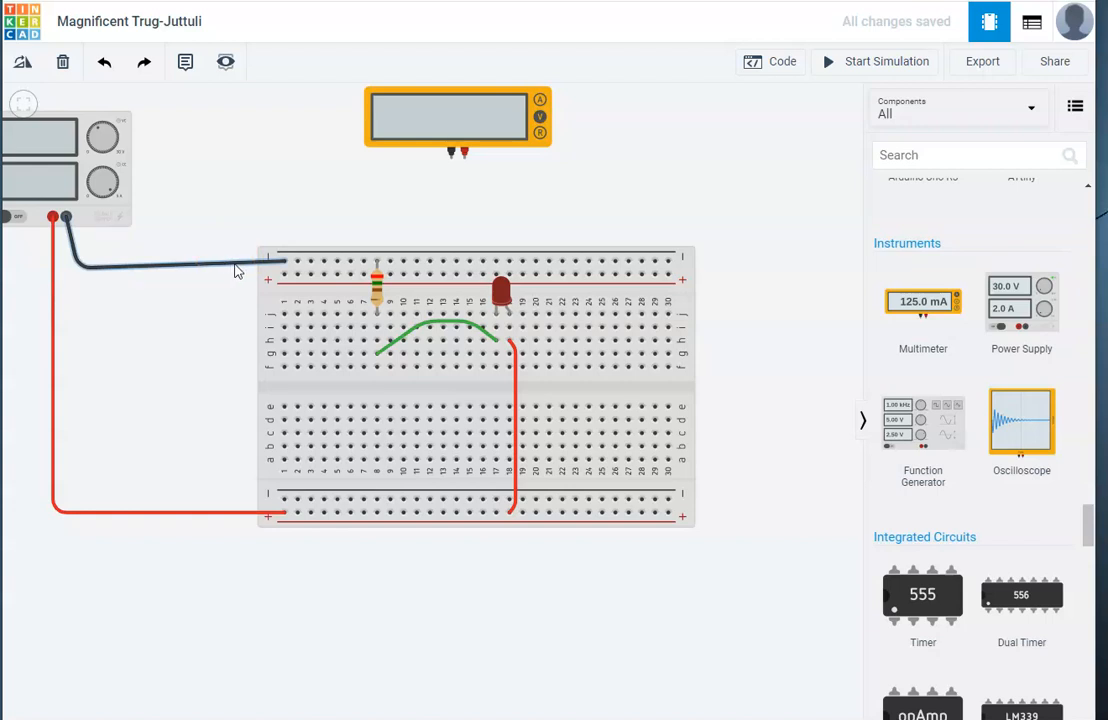
left_click(258, 266)
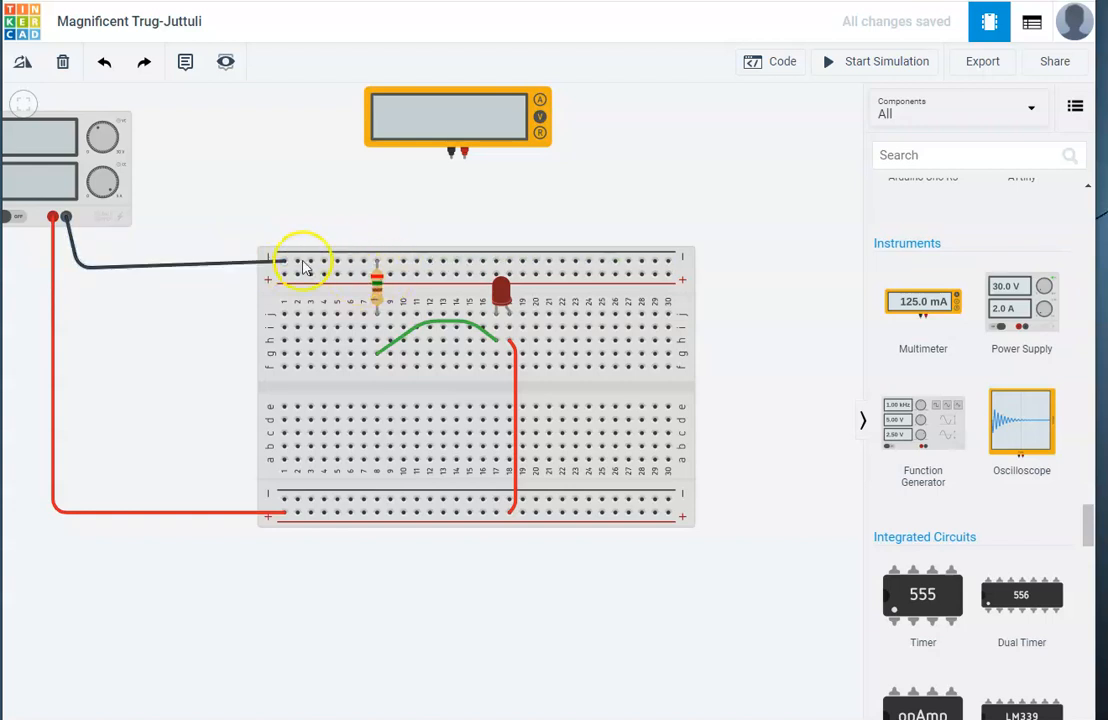
left_click_drag(279, 262, 447, 268)
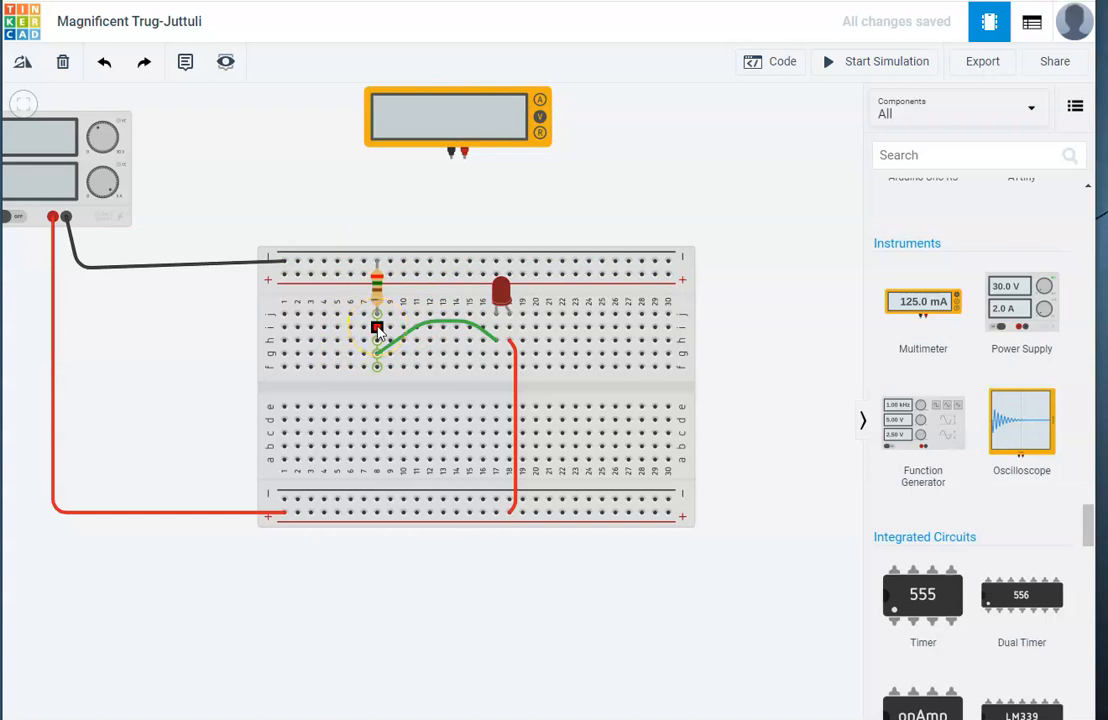
- Switch to the Google Docs breadboard introduction and review the sketch of the simple circuit with an LED and resistor
left_click(260, 2)
scroll(495, 290, "up", 10)
scroll(495, 290, "up", 9)
scroll(522, 383, "down", 1)
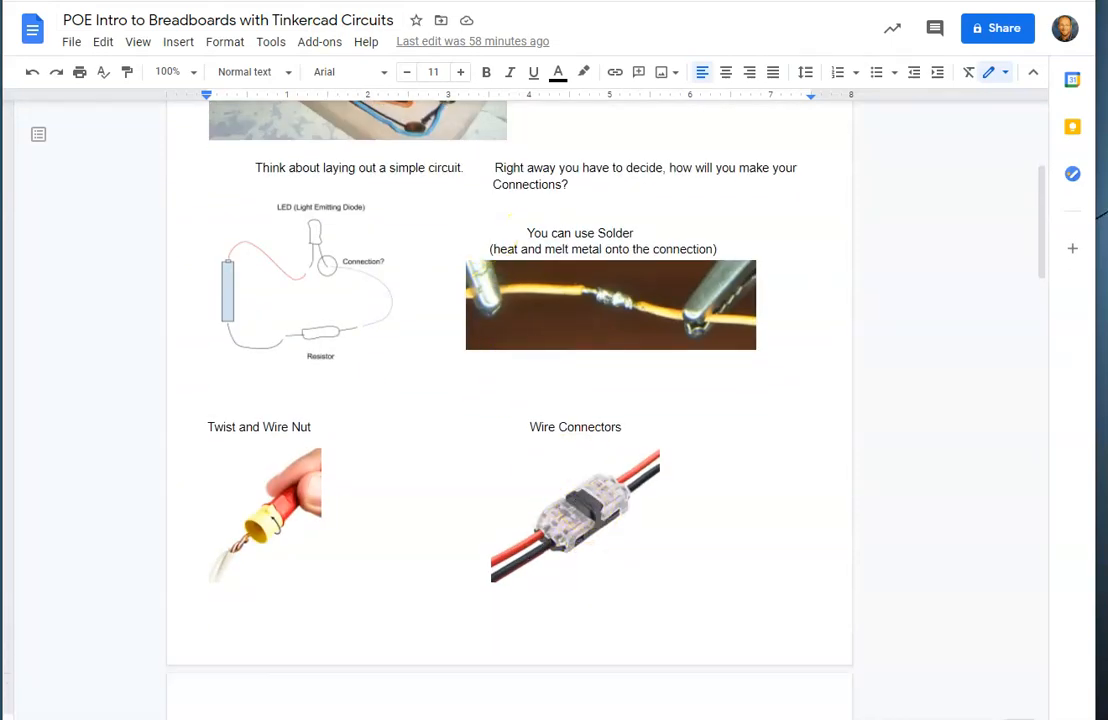
- Return to the Tinkercad circuit and start the simulation to check the LED
key("ctrl+Tab")
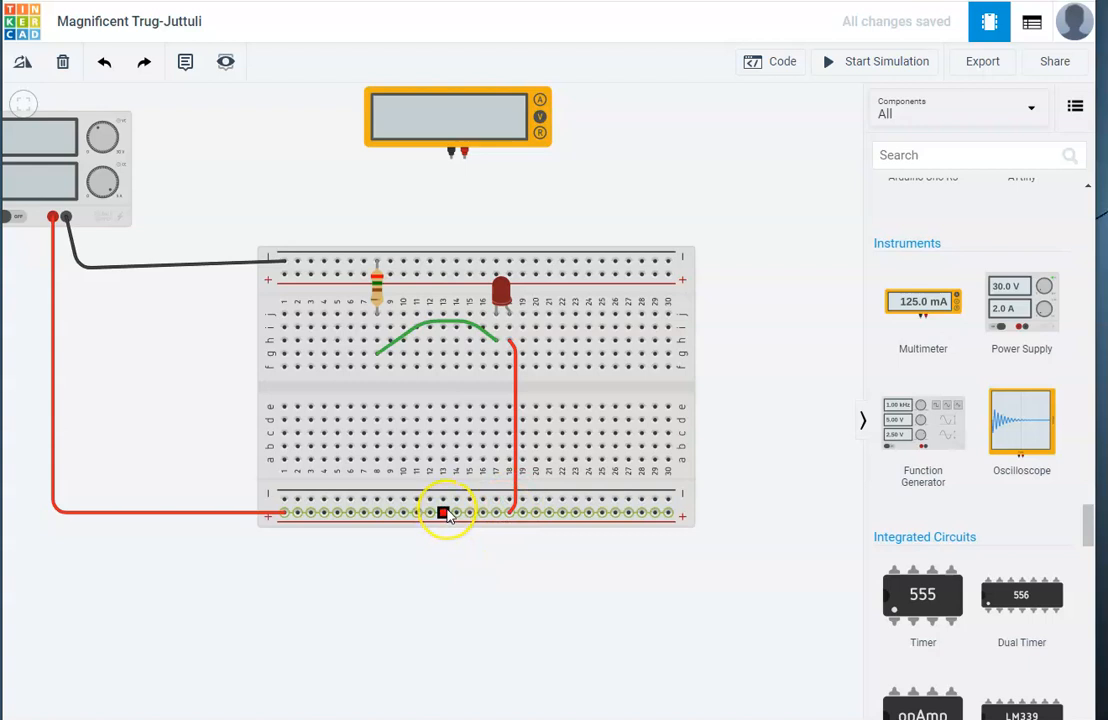
left_click(831, 64)
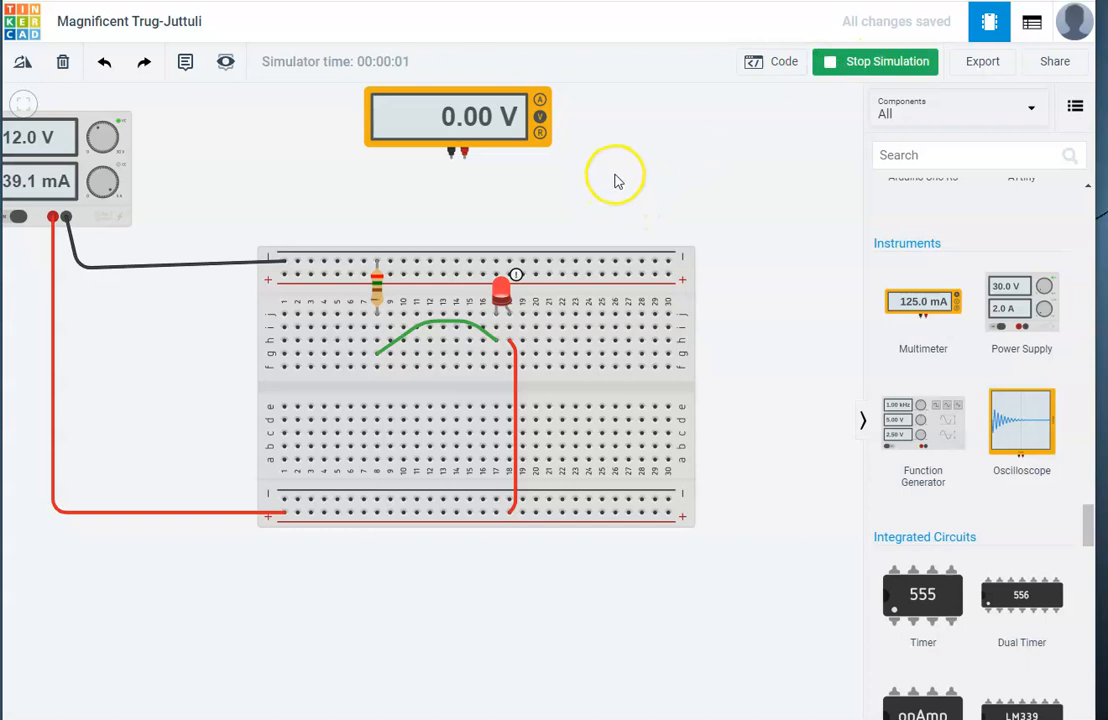
mouse_move(502, 294)
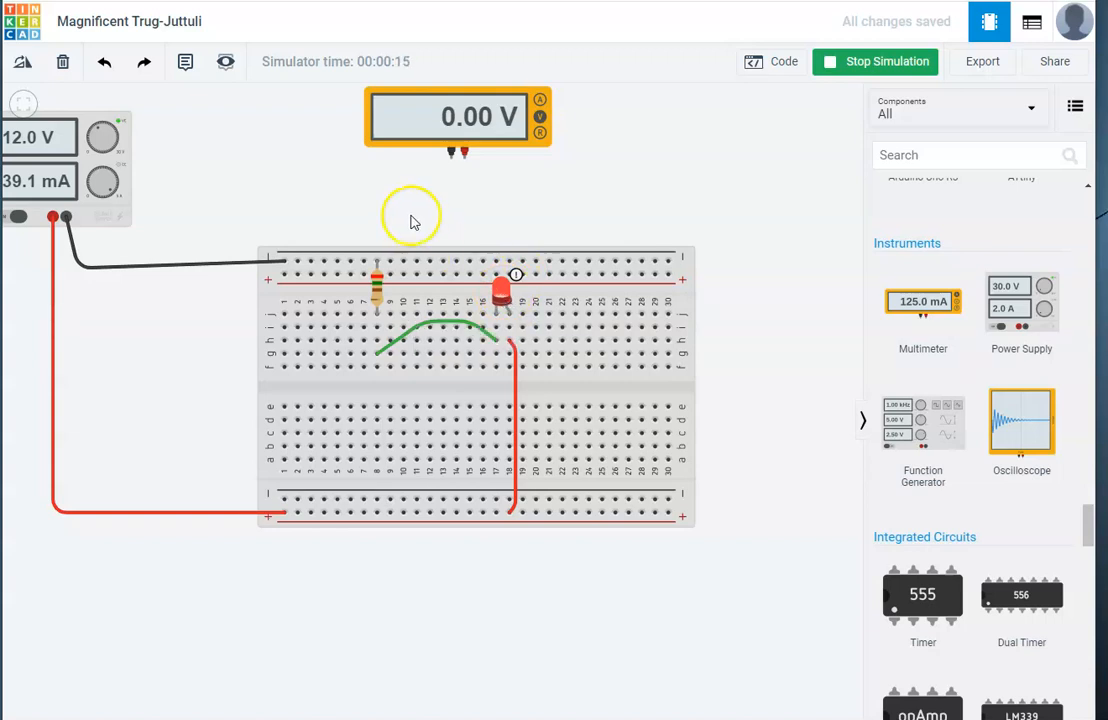
- Stop the simulation, set the resistor's resistance to 350 Ω, and run the simulation again
left_click(833, 65)
left_click(374, 290)
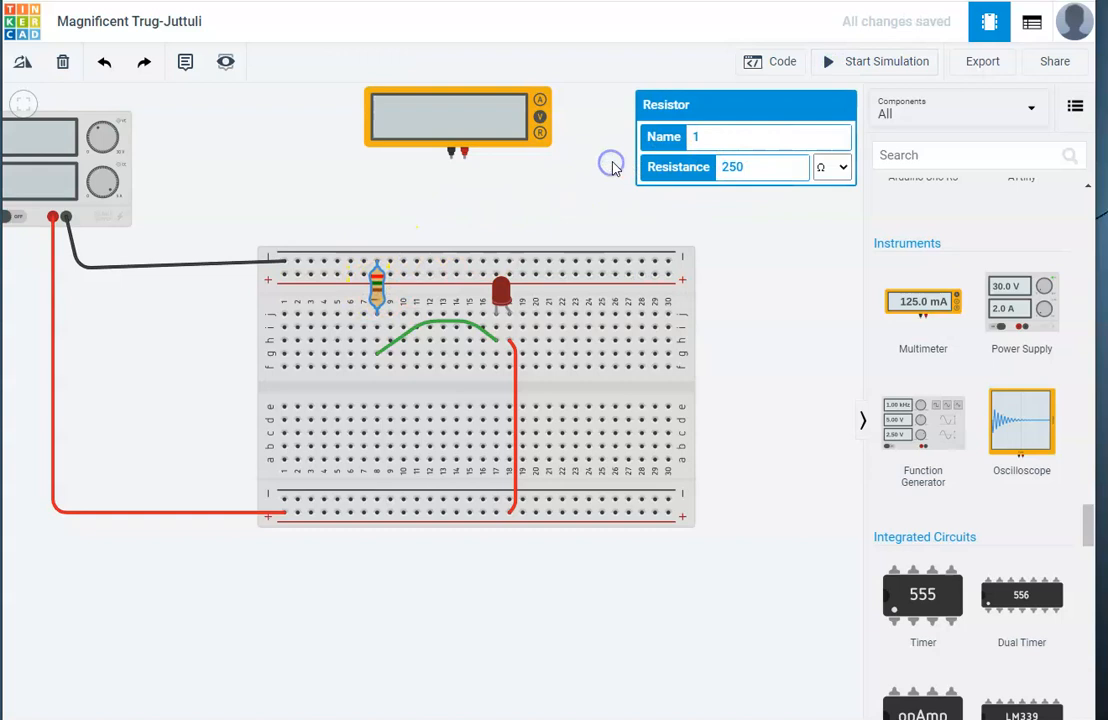
double_click(758, 168)
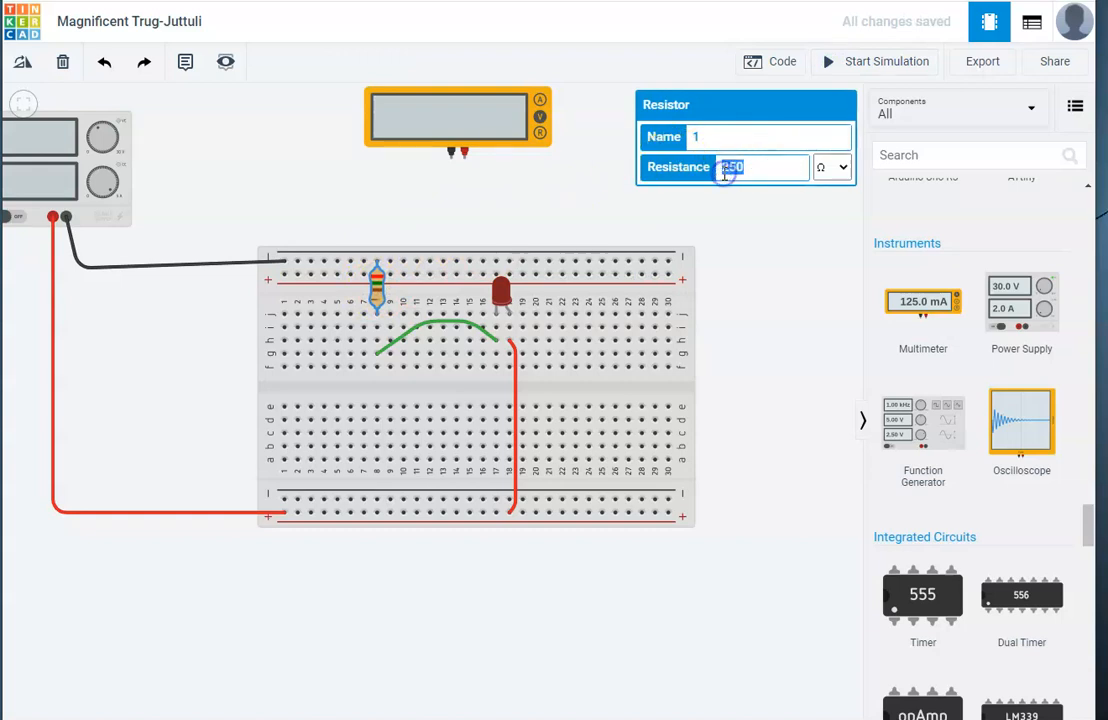
type("350")
left_click(663, 223)
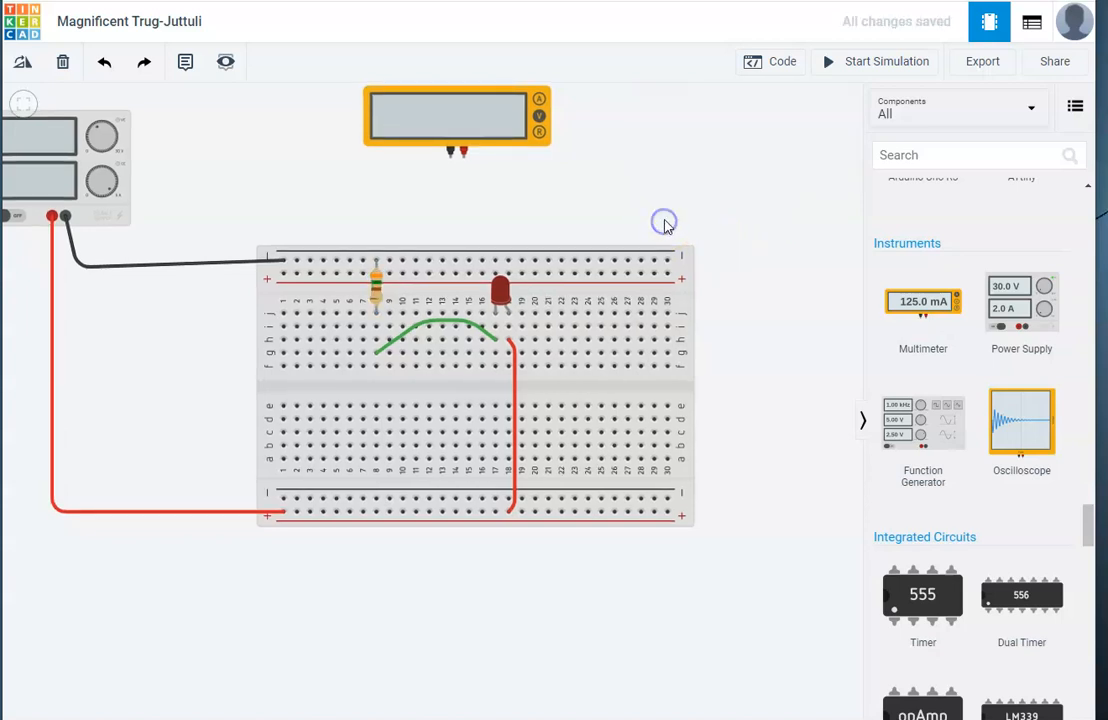
left_click(835, 66)
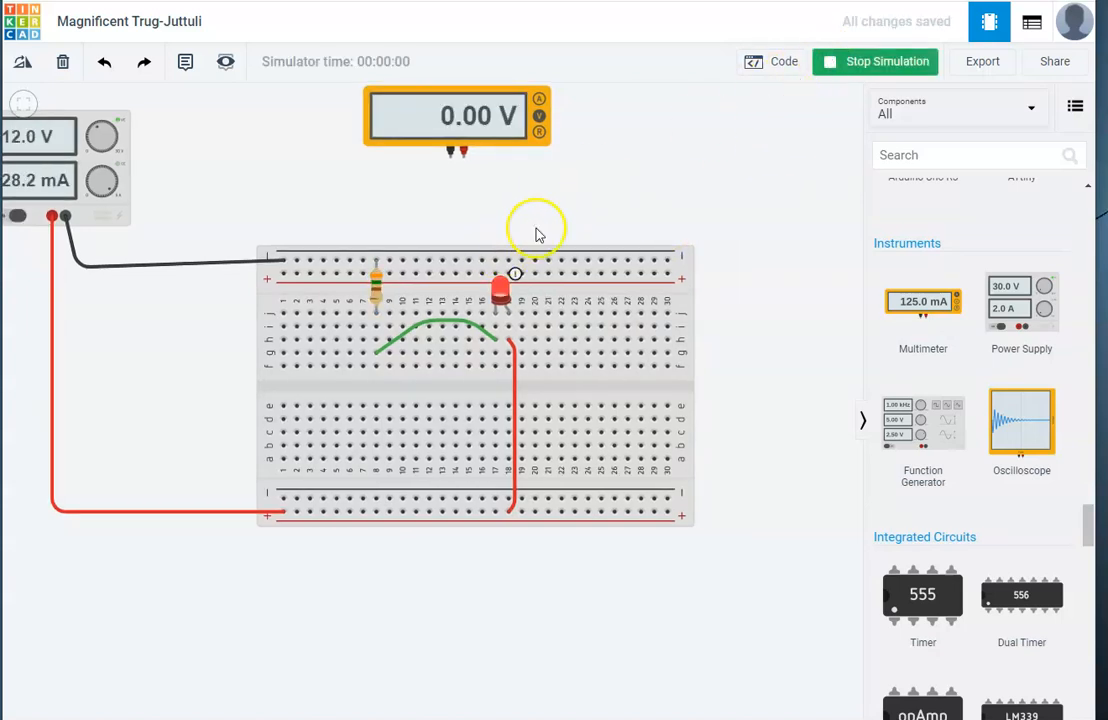
- Stop the simulation, set the resistor's resistance to 500 Ω, and rerun the simulation to check the LED
left_click(818, 64)
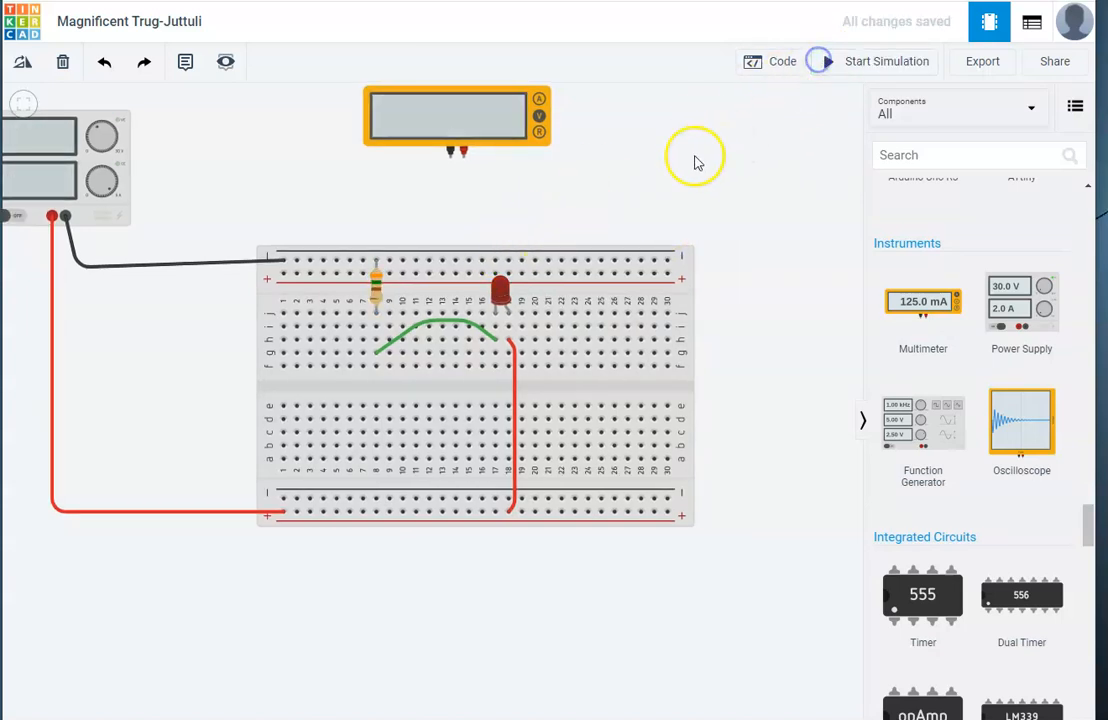
left_click(381, 289)
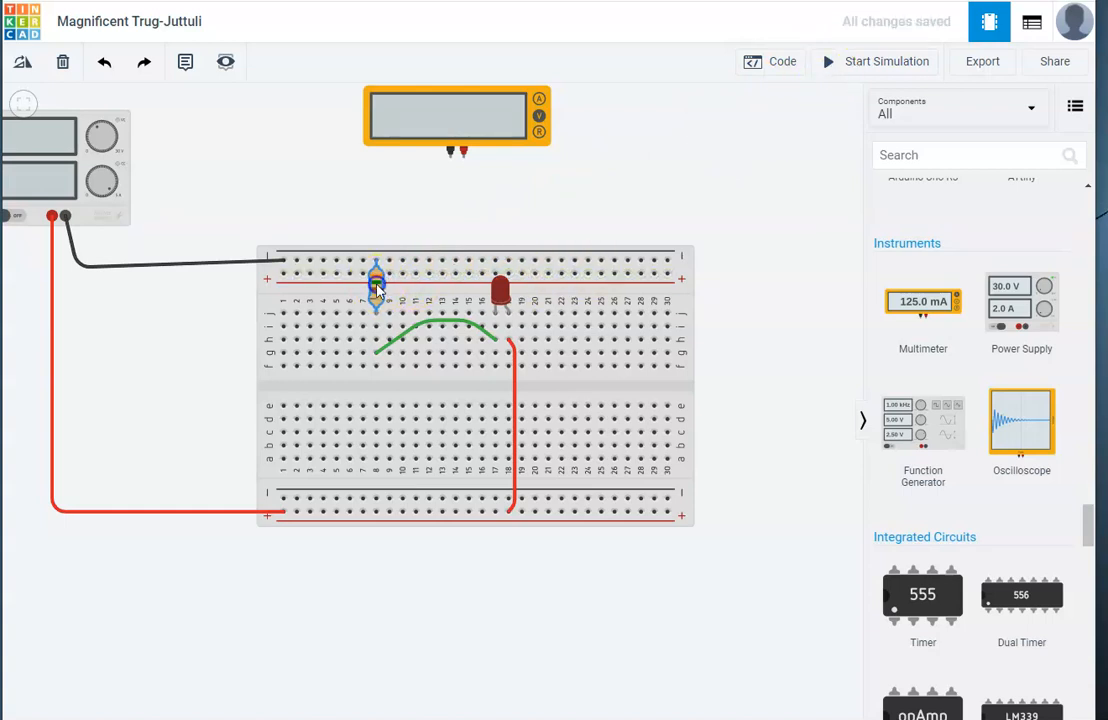
left_click(487, 210)
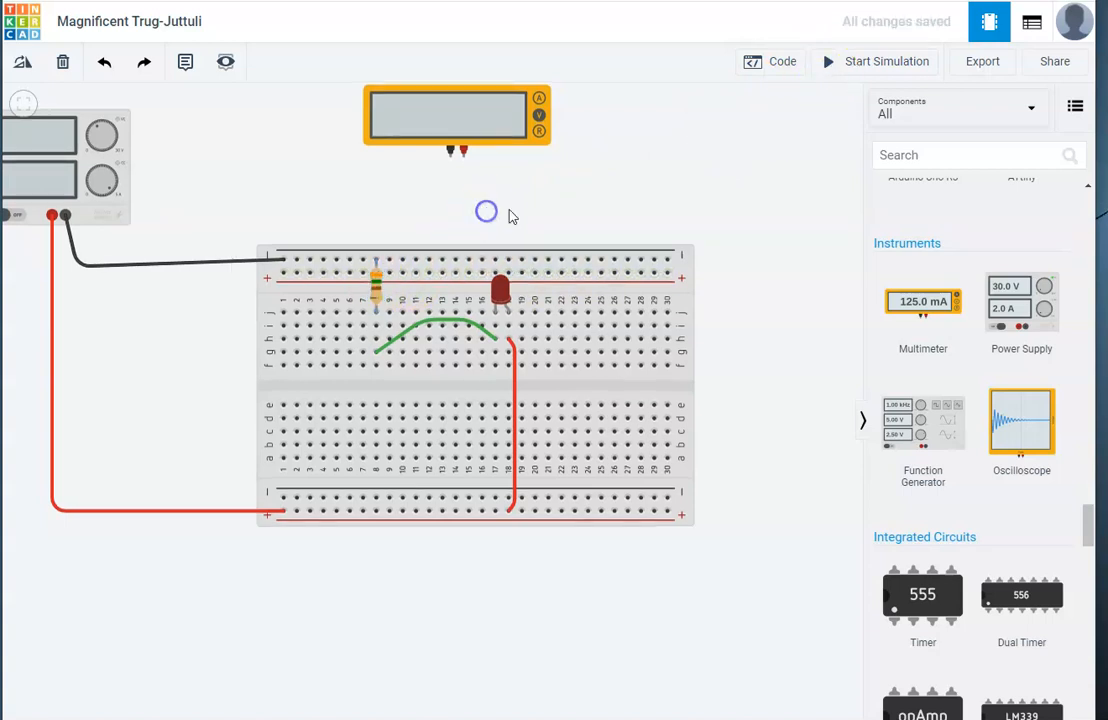
left_click(381, 289)
left_click_drag(765, 150, 679, 182)
type("500")
left_click(560, 183)
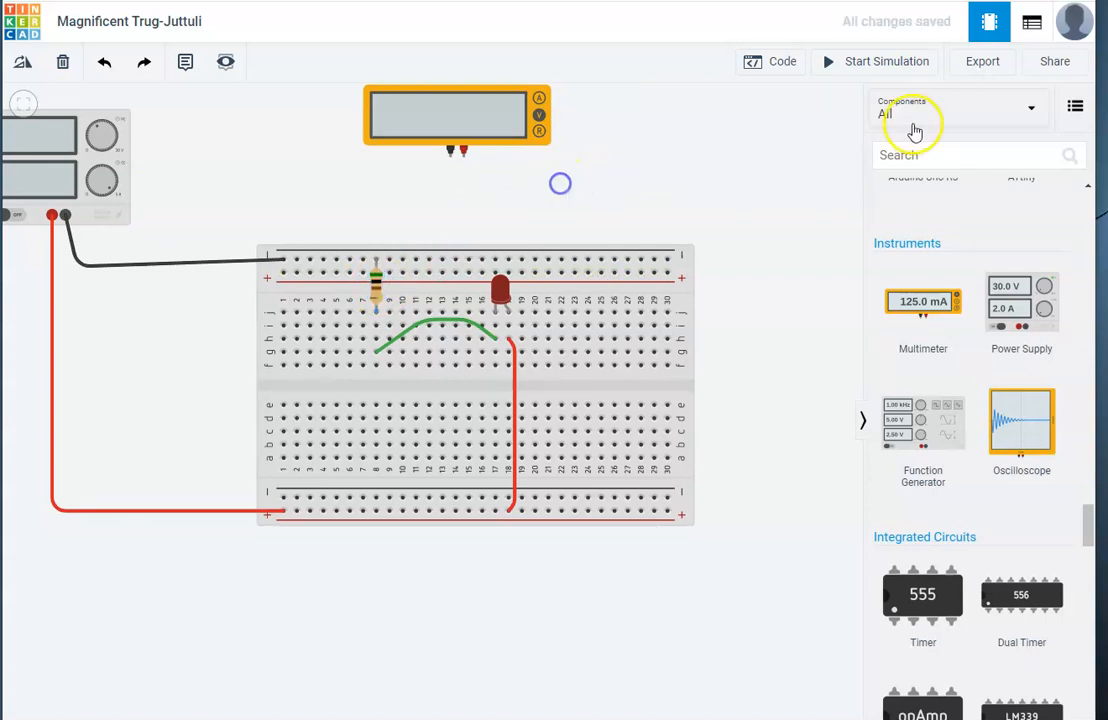
left_click(884, 66)
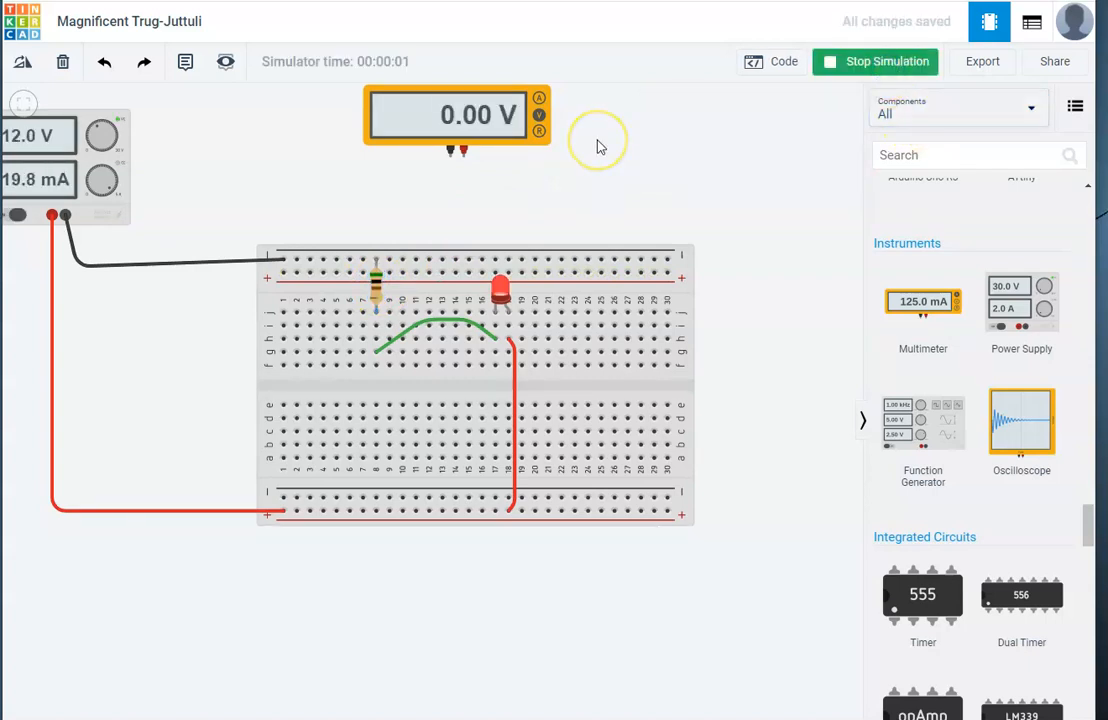
left_click(562, 190)
left_click(500, 290)
left_click(583, 213)
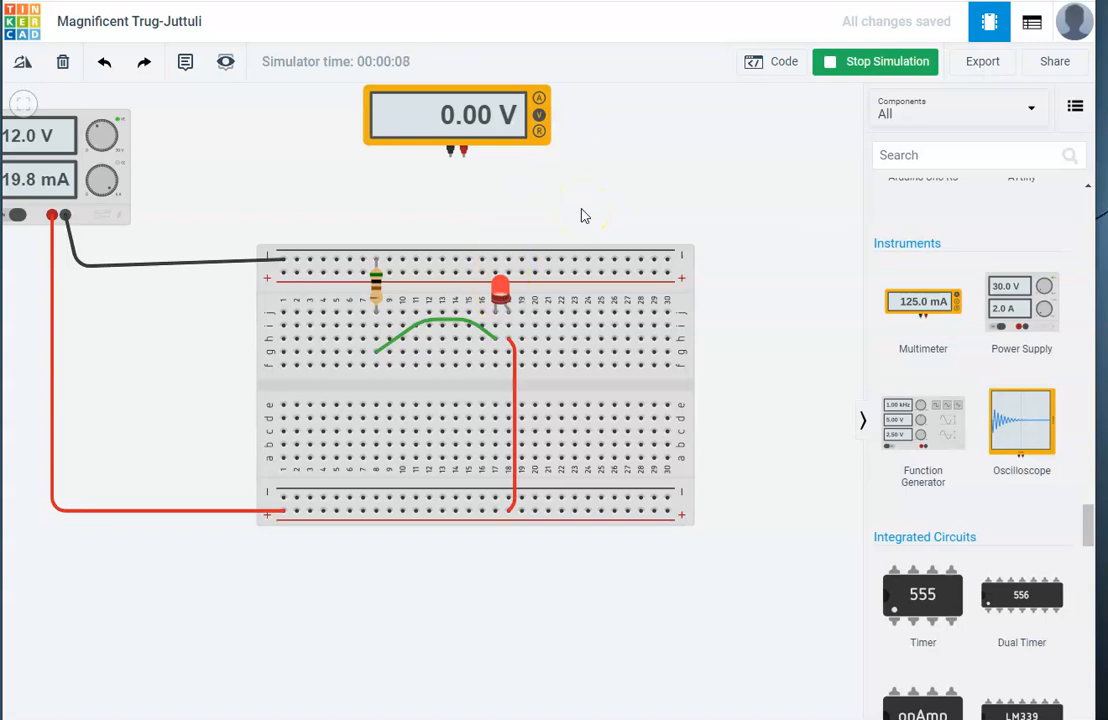
- Stop the simulation, change the resistor's unit to kΩ, and rerun the simulation to check the LED's brightness
left_click(829, 68)
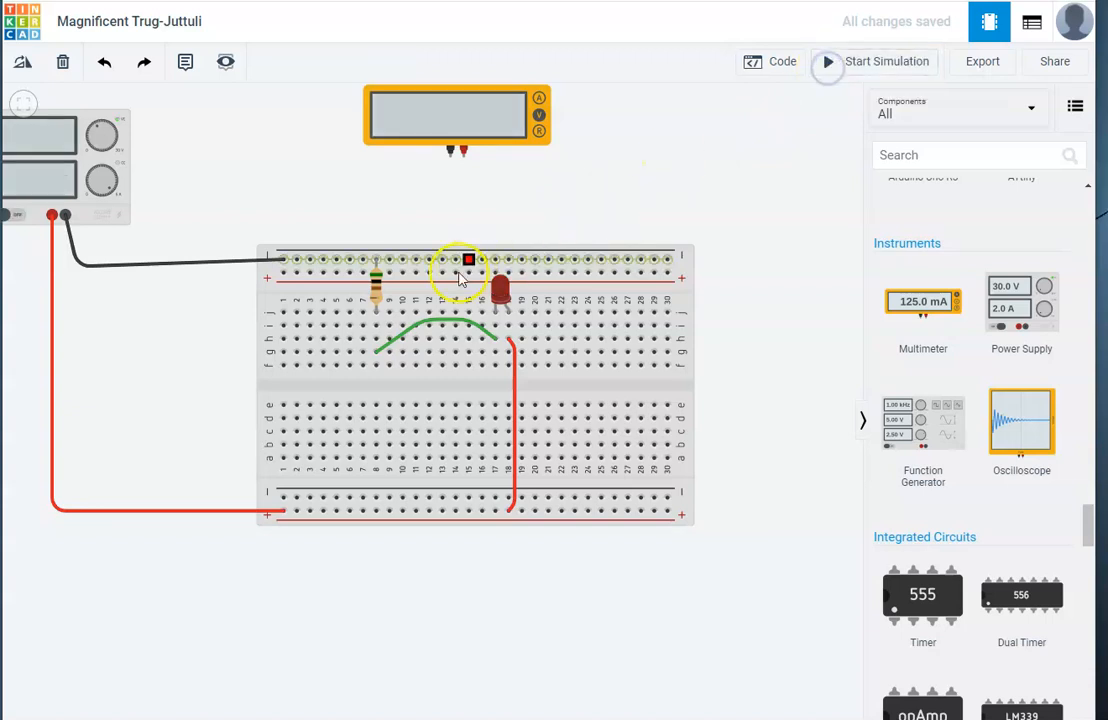
left_click(375, 288)
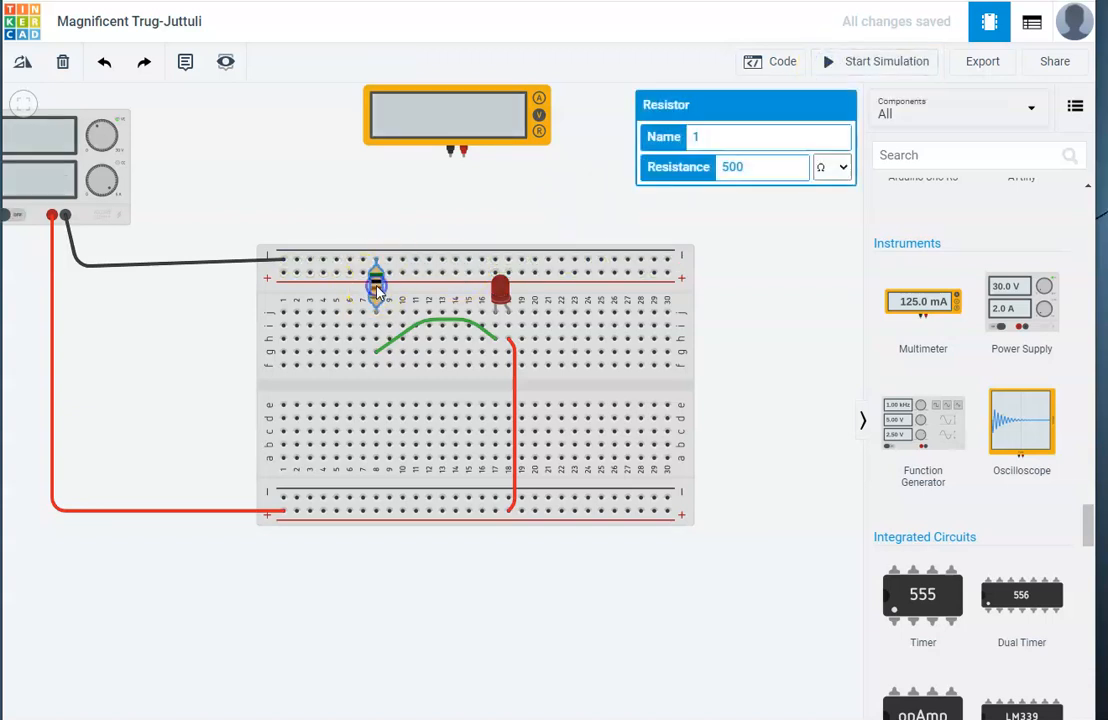
left_click(840, 167)
left_click(828, 263)
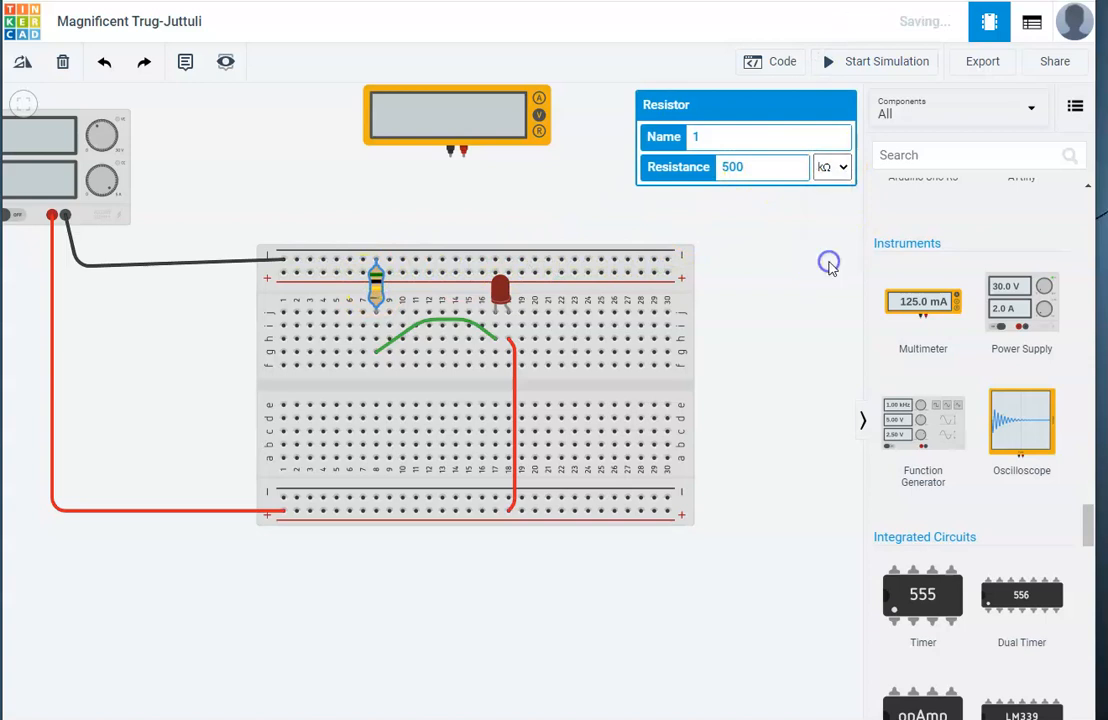
left_click(607, 197)
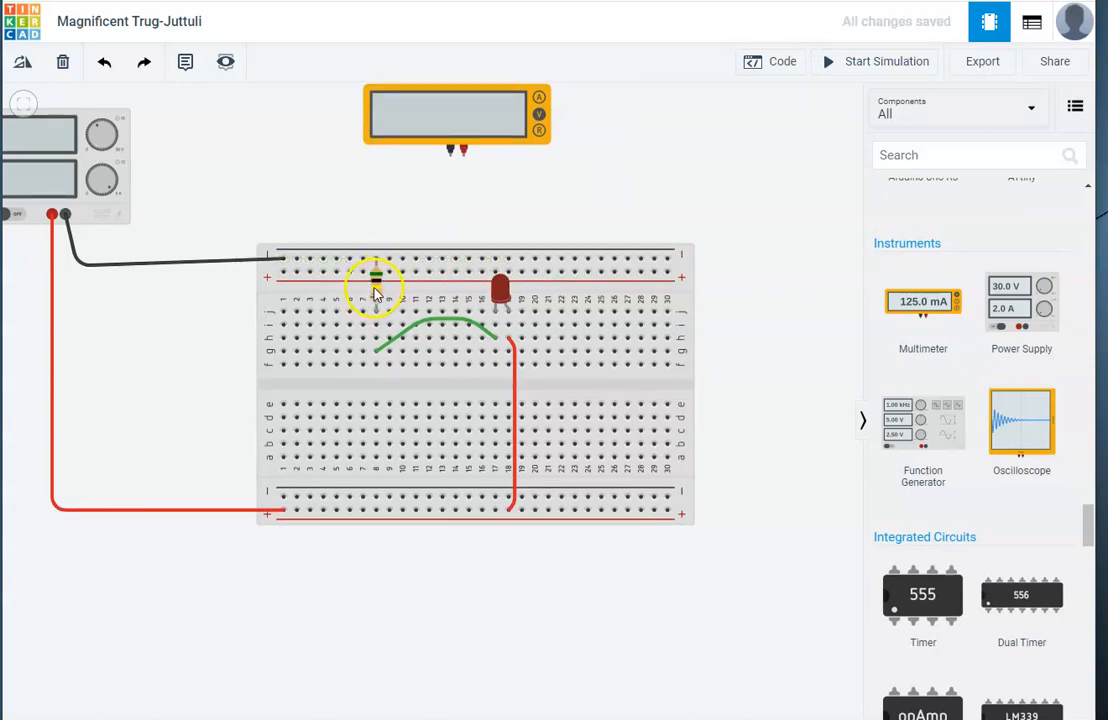
left_click(846, 66)
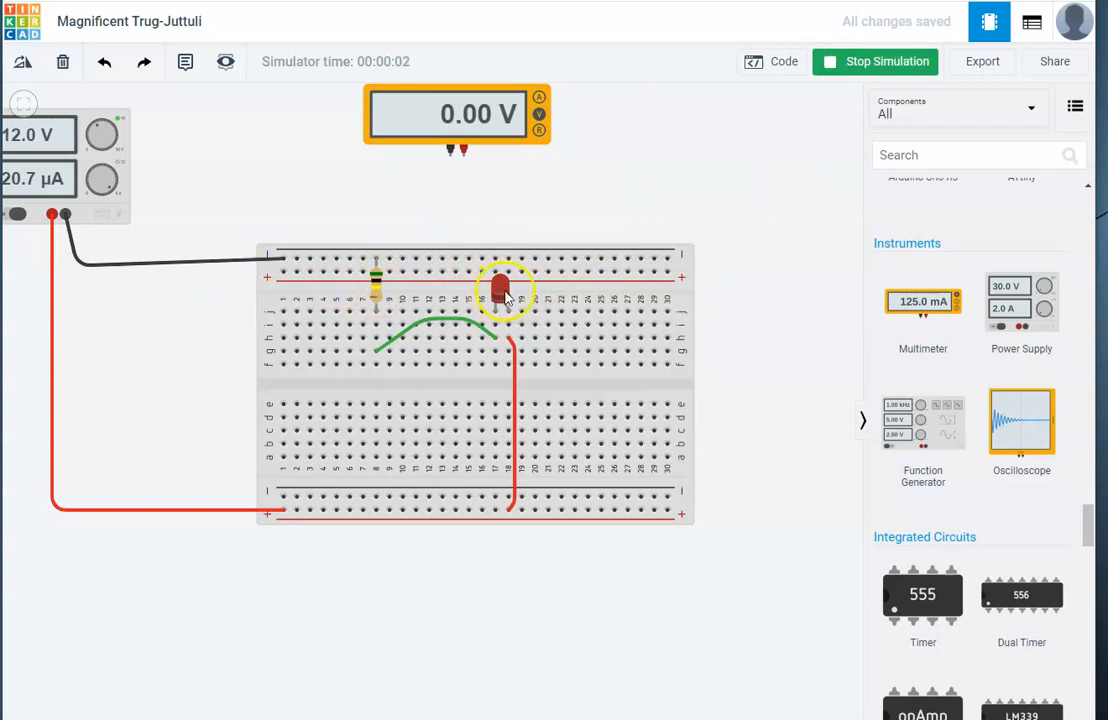
left_click(585, 209)
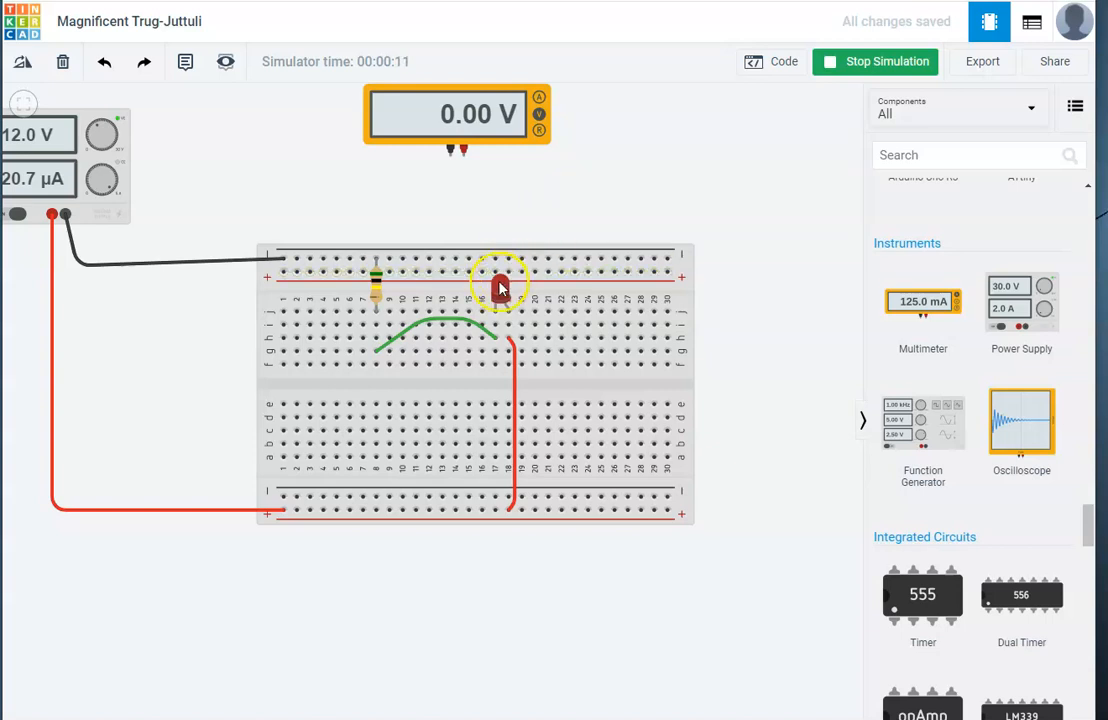
left_click(572, 200)
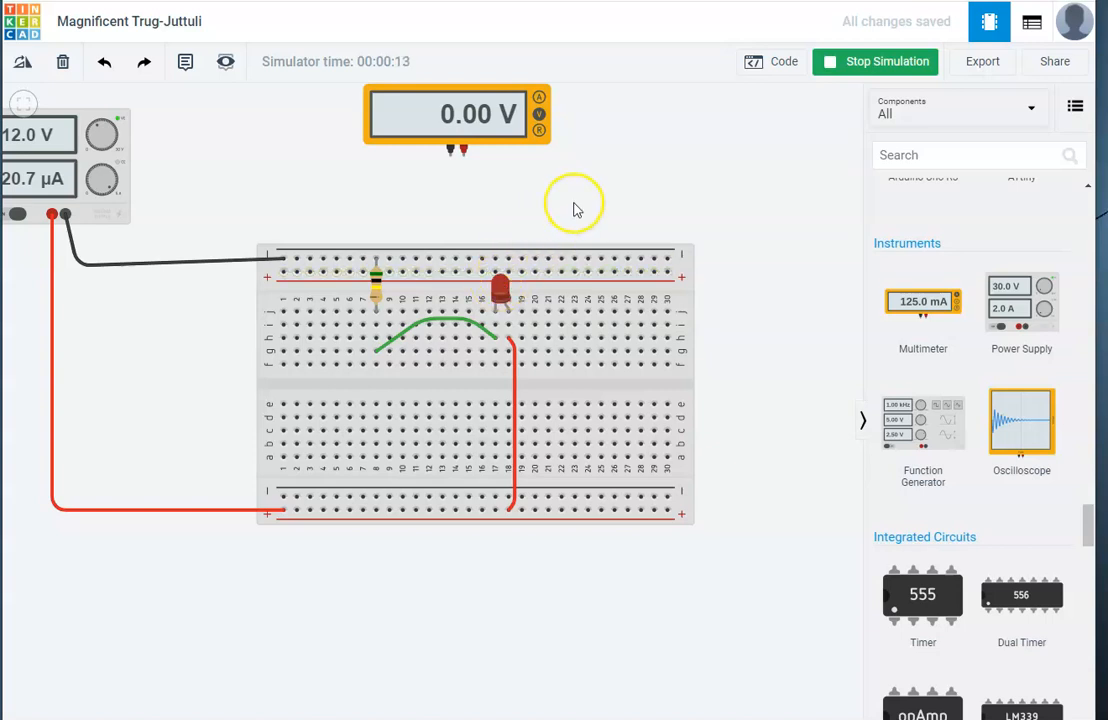
left_click(432, 244)
left_click(377, 283)
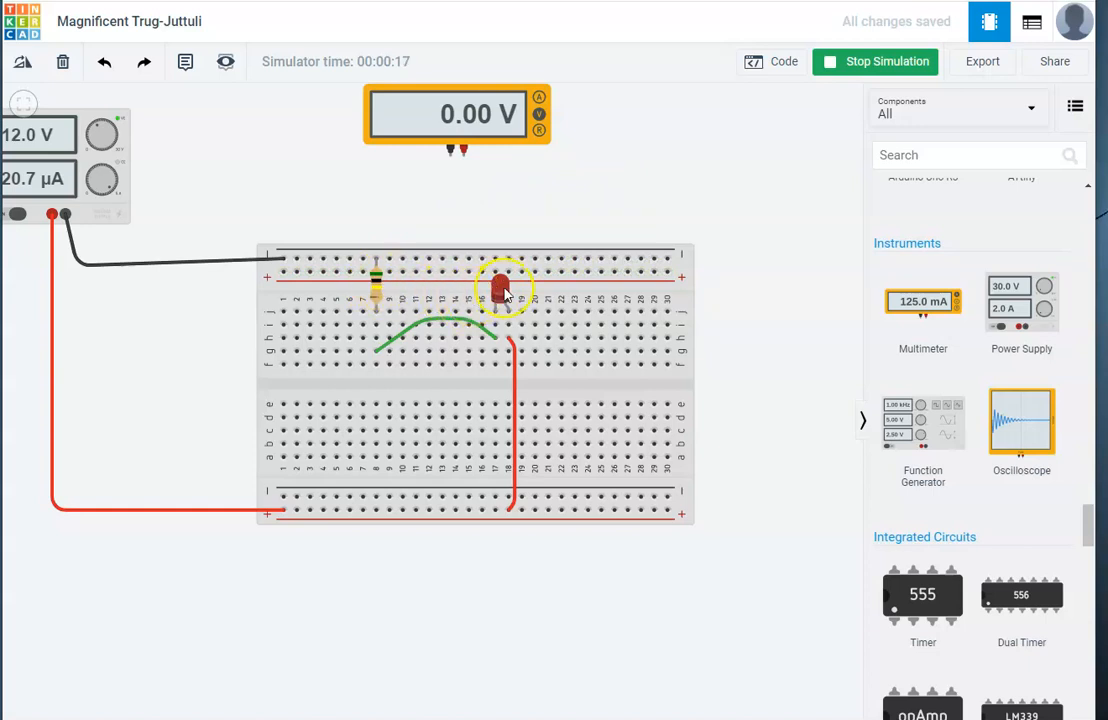
left_click(568, 218)
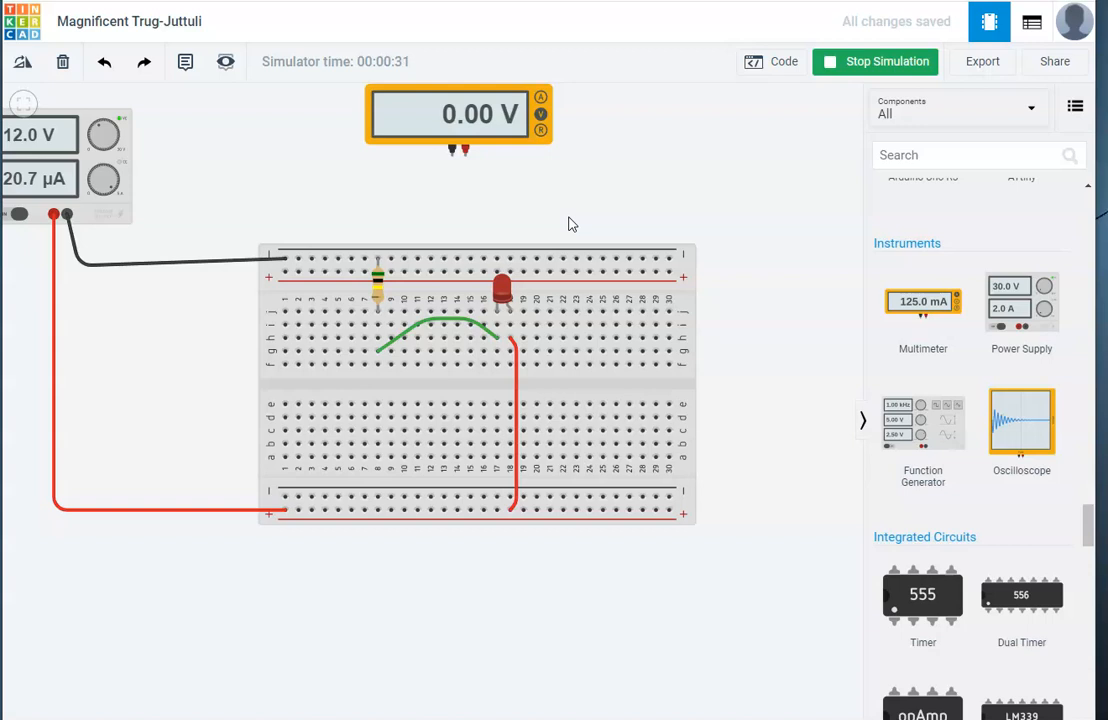
- Capture the power supply, multimeter and breadboard circuit with the Snipping Tool, and close the snip without saving it
scroll(584, 212, "down", 2)
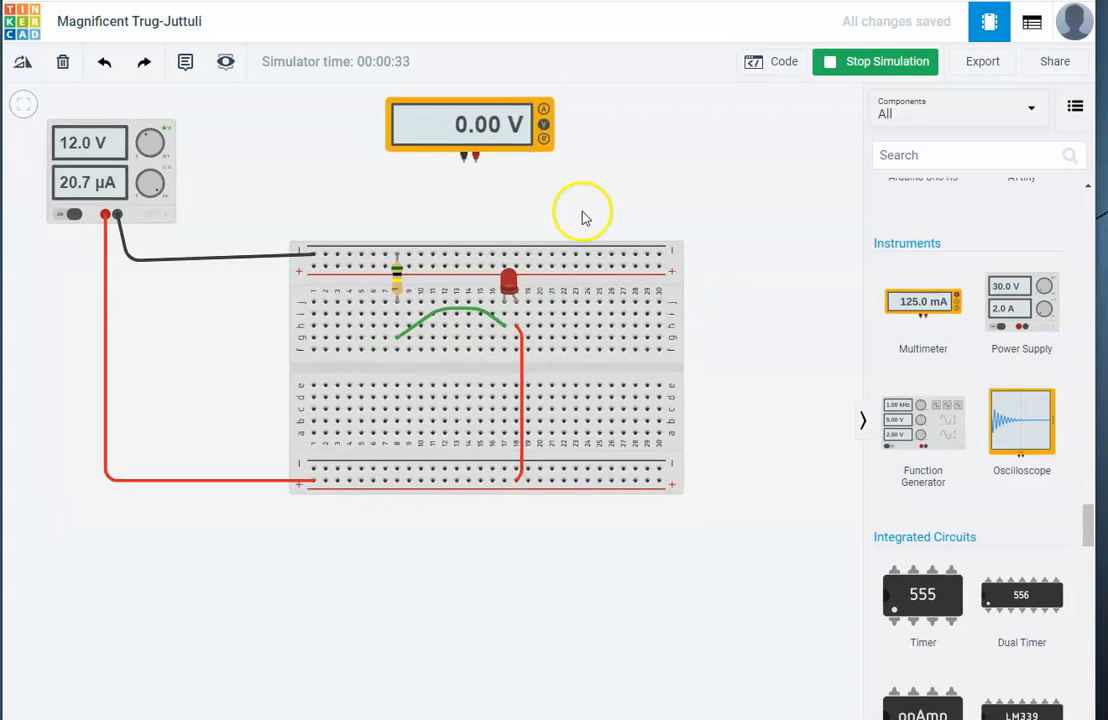
left_click_drag(590, 203, 585, 295)
left_click(440, 225)
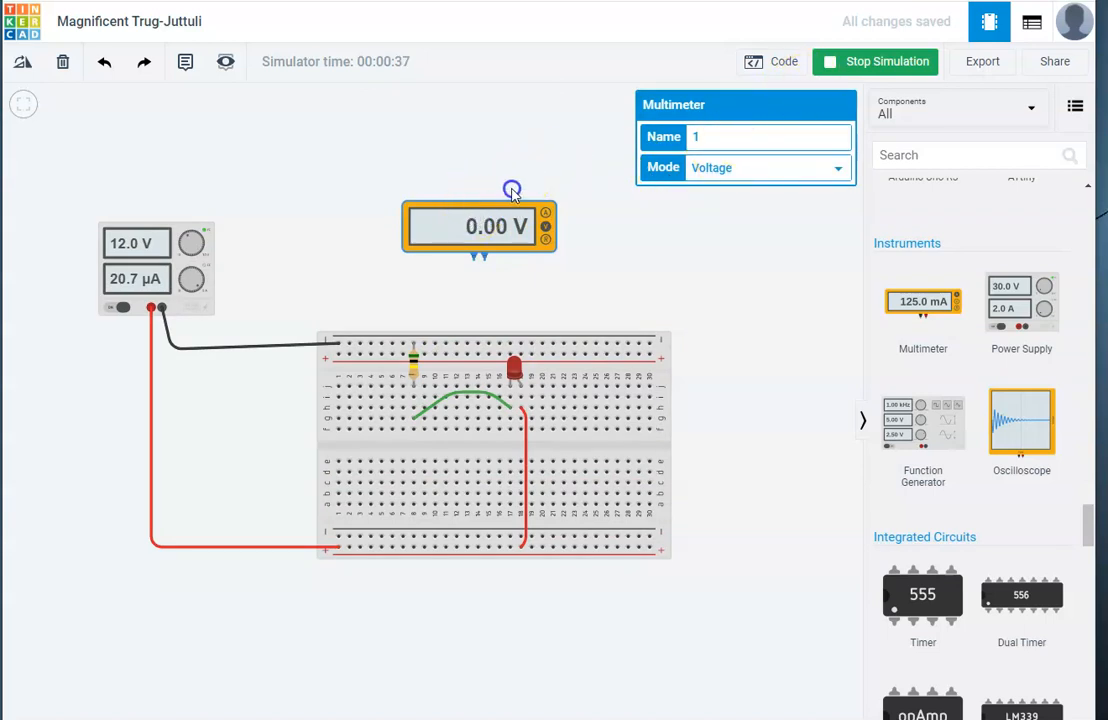
left_click(591, 208)
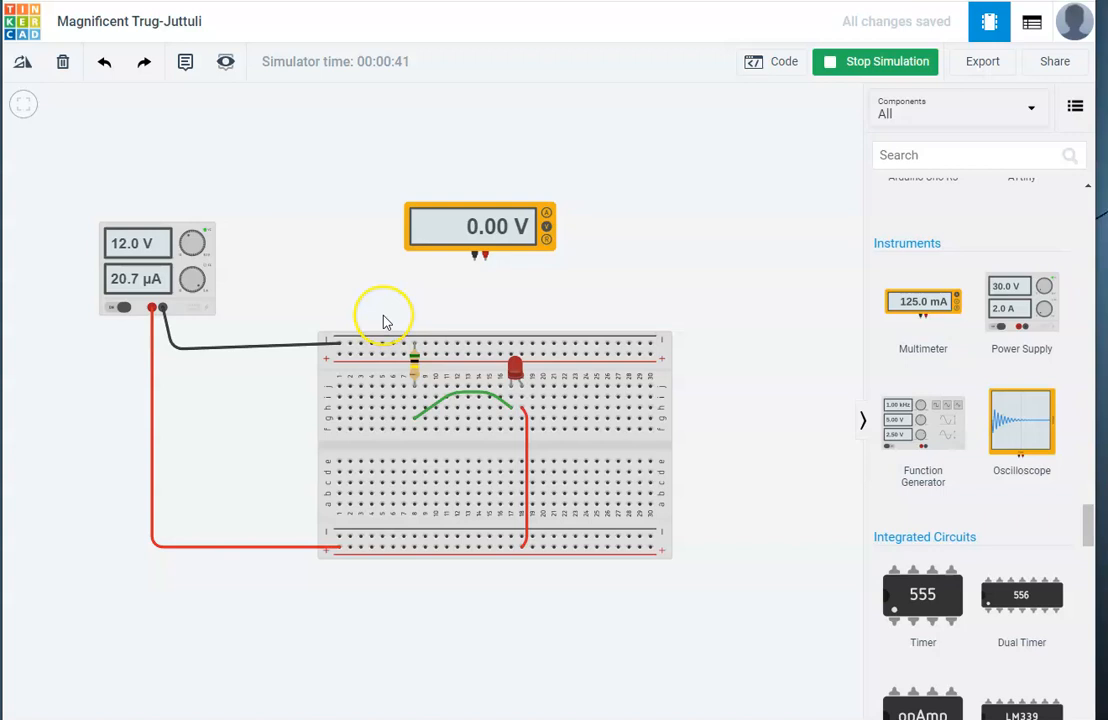
scroll(385, 319, "up", 1)
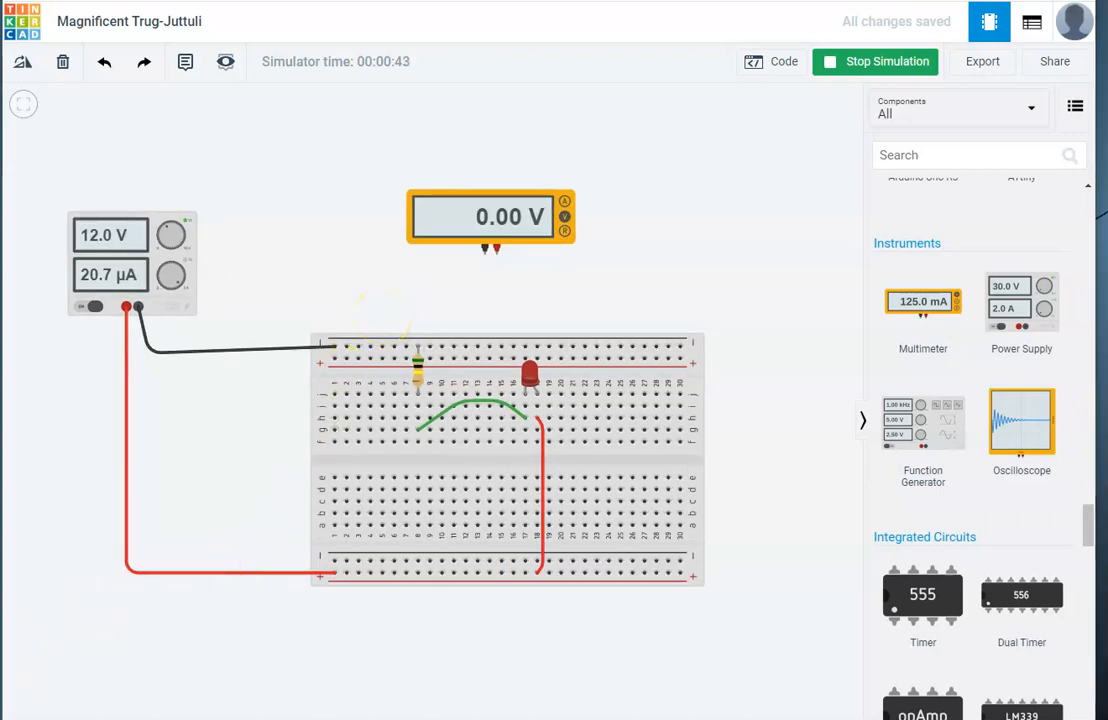
left_click(281, 109)
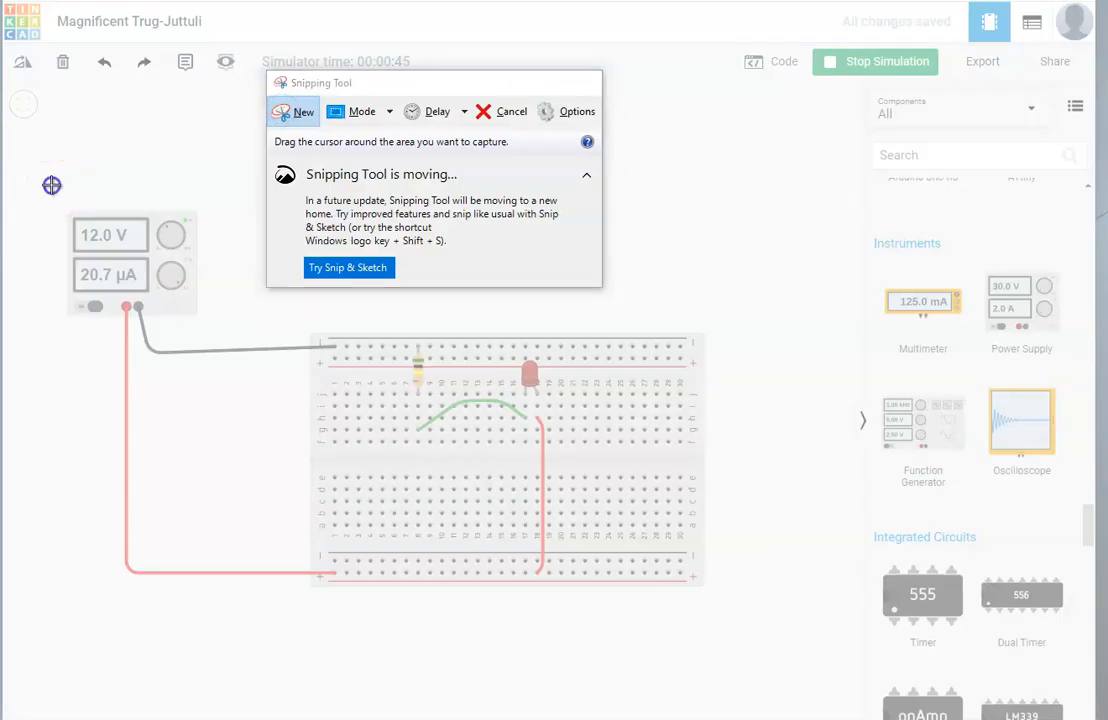
left_click_drag(49, 180, 735, 616)
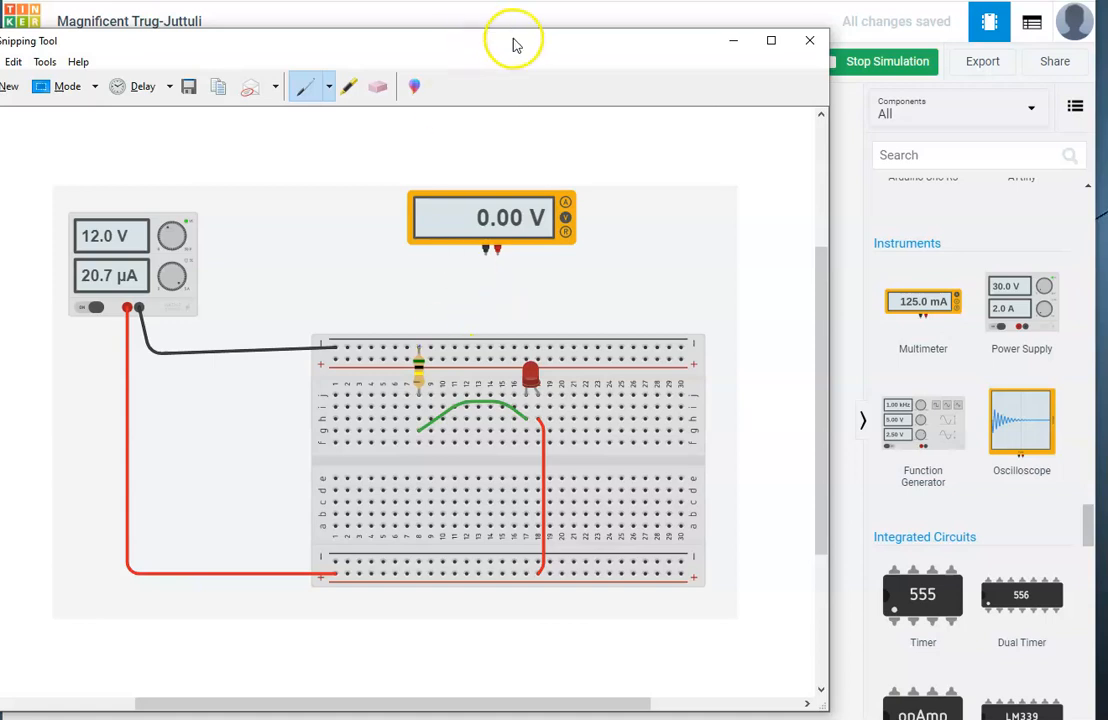
left_click(804, 43)
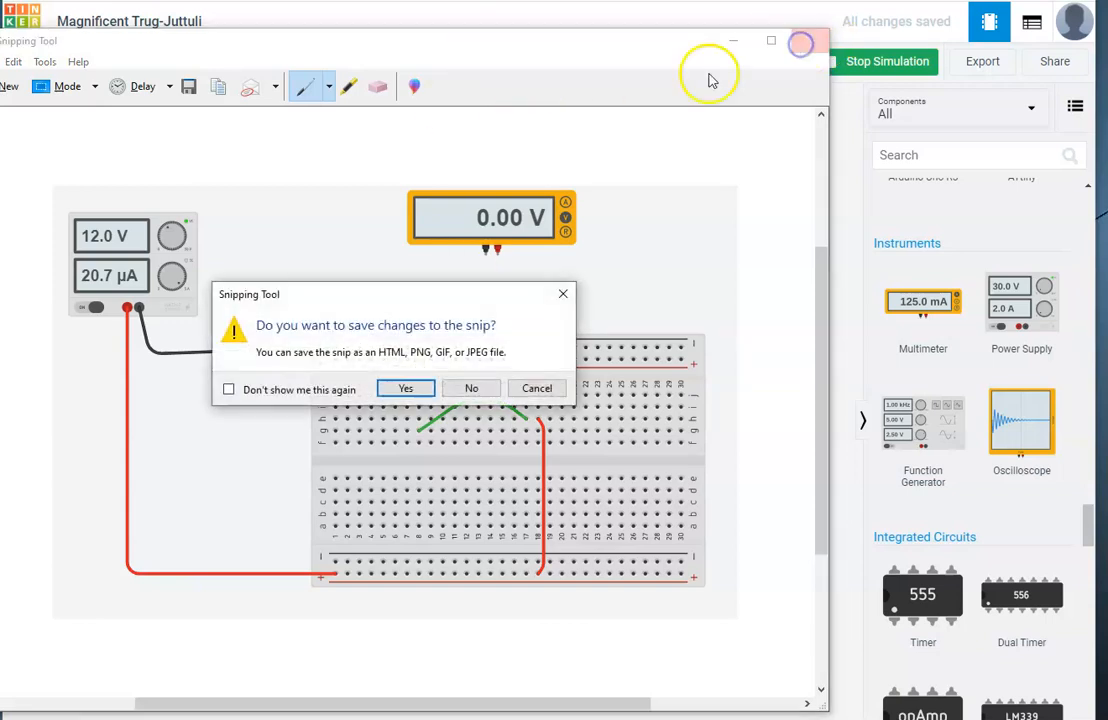
left_click(471, 388)
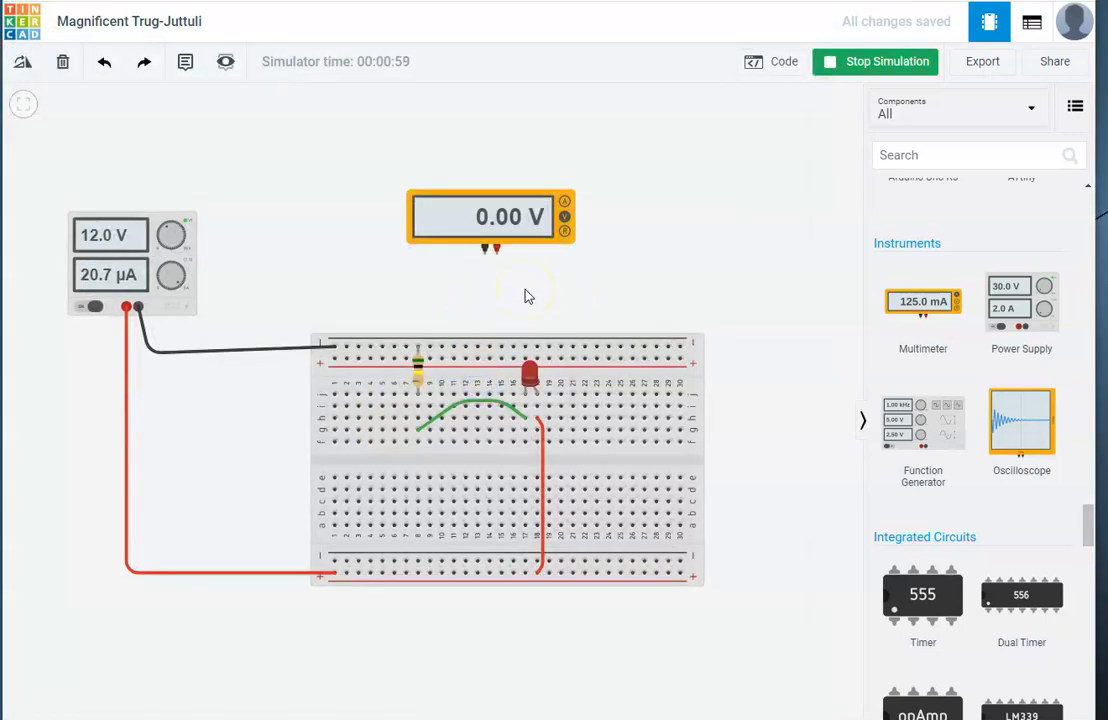
- Stop the simulation and move the LED off the breadboard to the space above it to identify its cathode and anode legs
left_click(855, 60)
left_click_drag(531, 388, 576, 297)
left_click(630, 294)
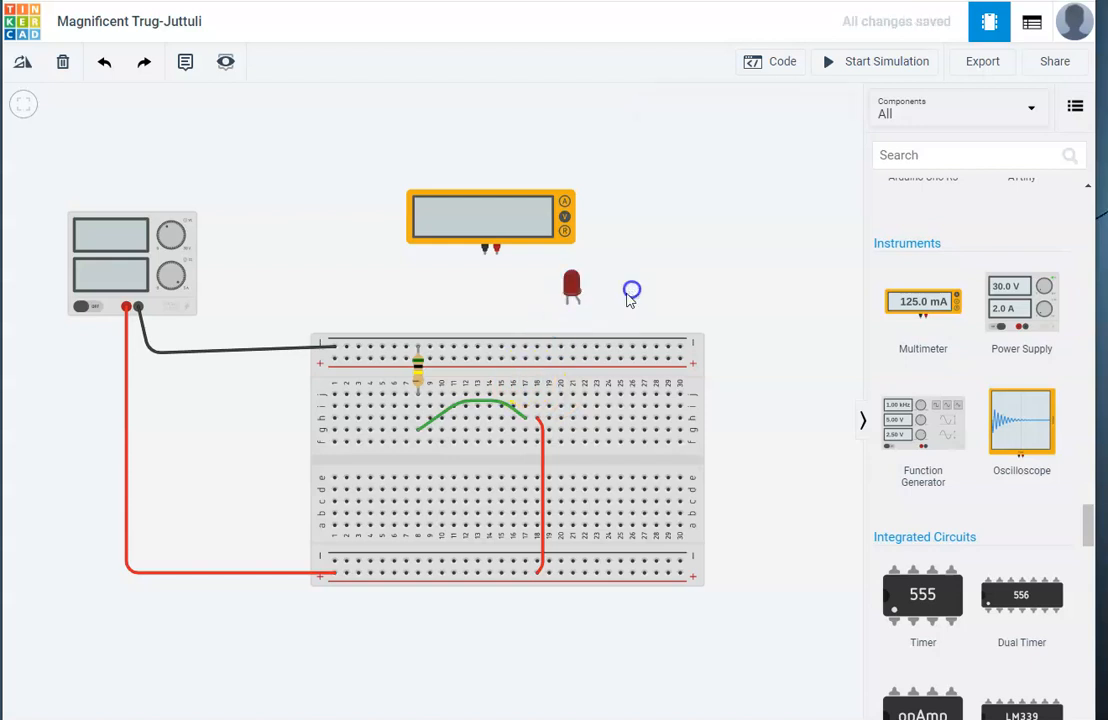
scroll(584, 309, "up", 1)
scroll(575, 317, "up", 1)
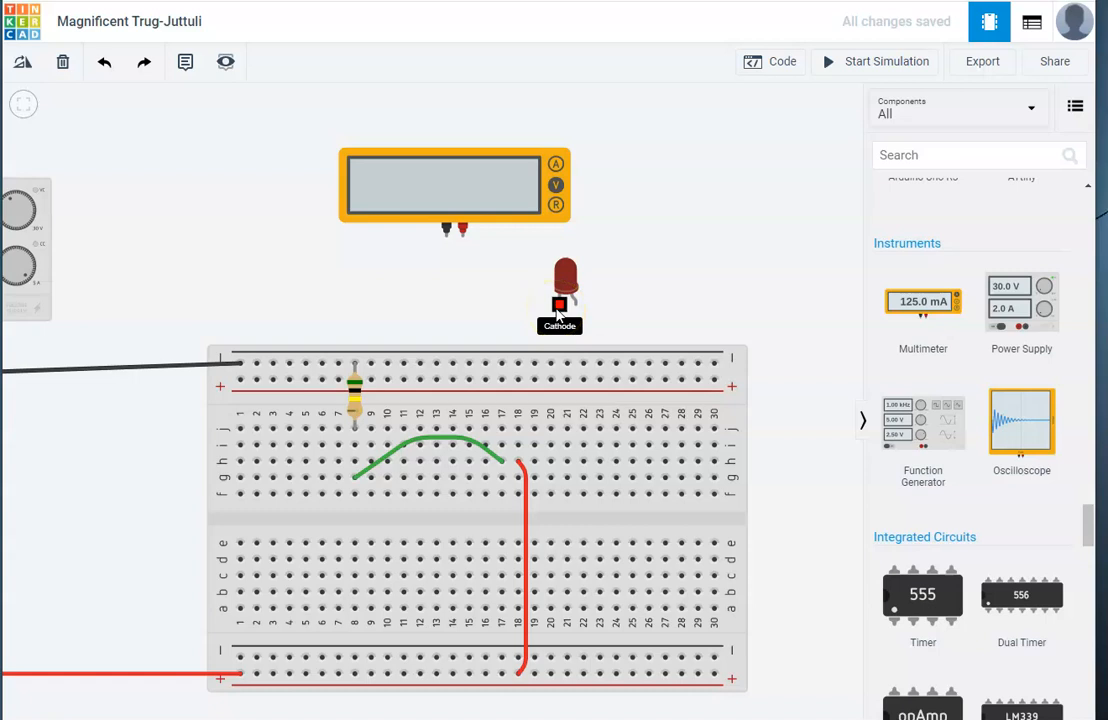
left_click(575, 307)
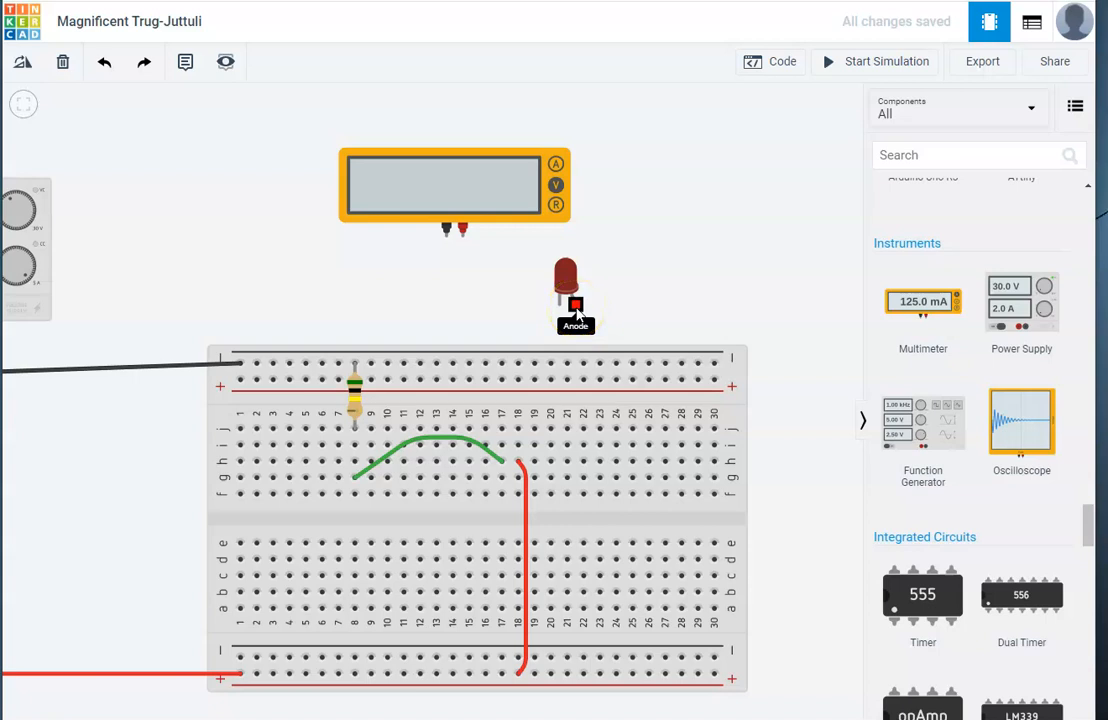
- Switch to the Snipping Tool to read the captured anode and cathode mnemonic, and close it without saving
left_click(62, 718)
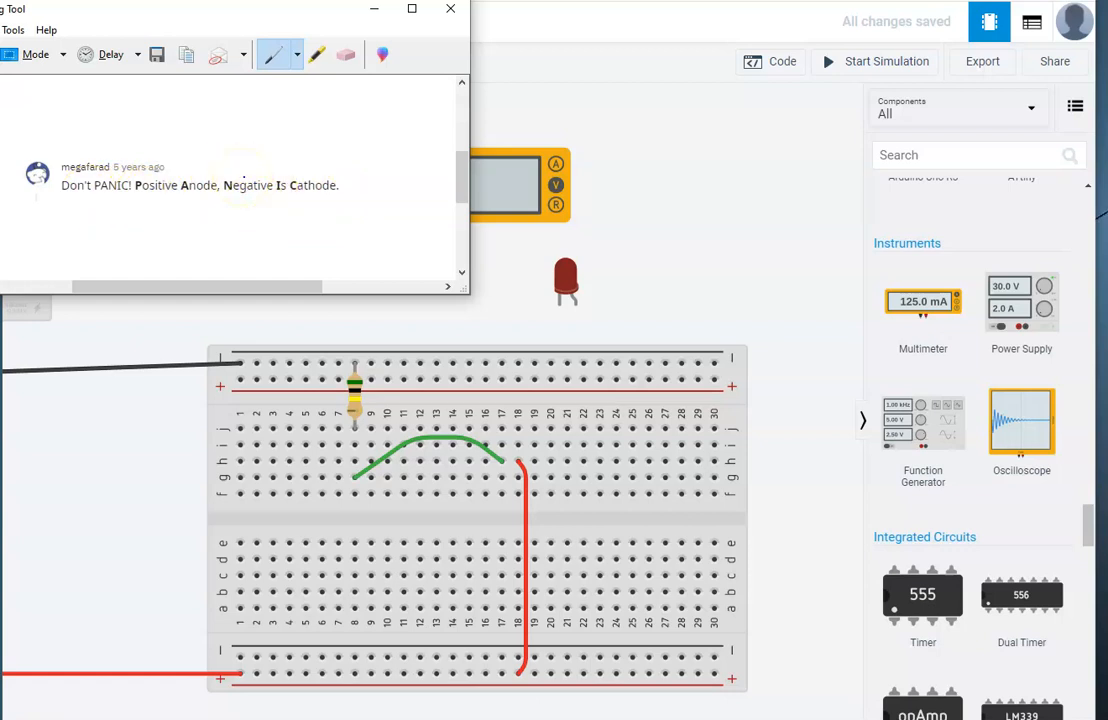
left_click(452, 11)
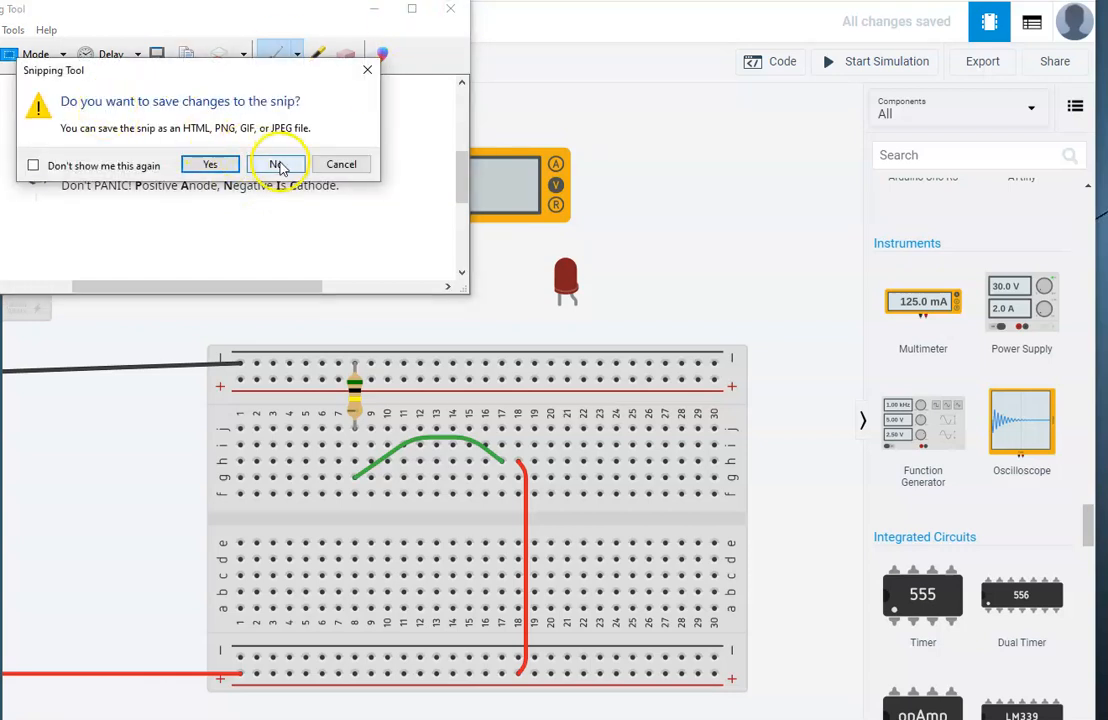
left_click(279, 166)
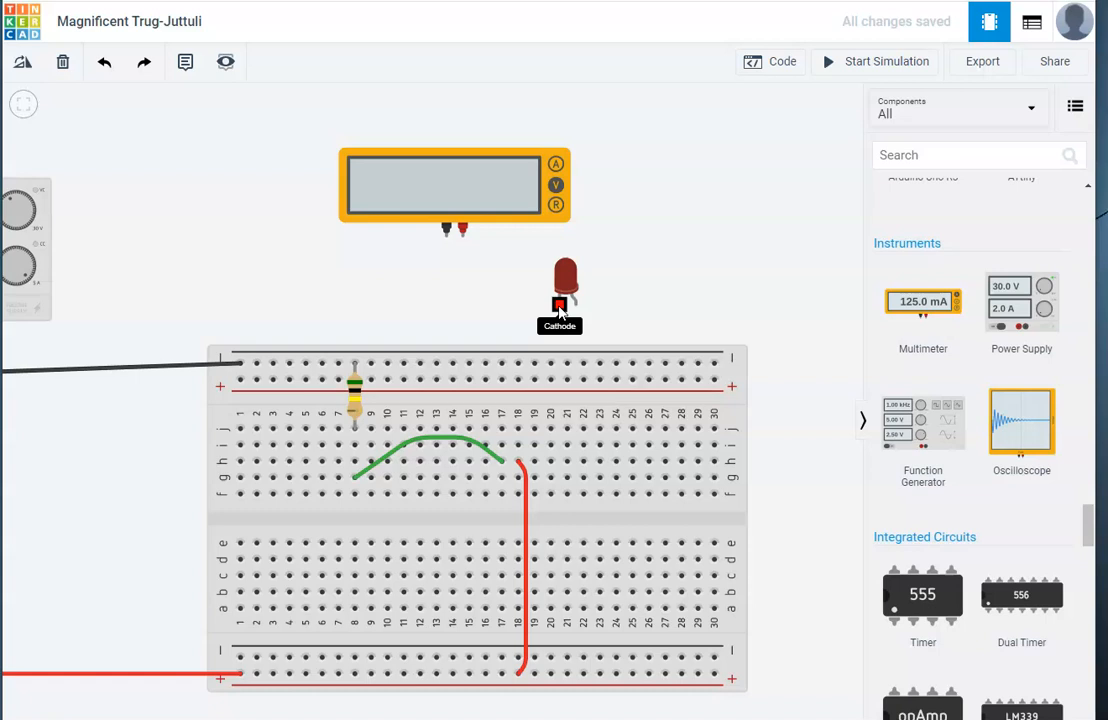
- Place the LED back on the breadboard with its cathode in hole j17 and its anode in hole j18
left_click(613, 297)
left_click(572, 283)
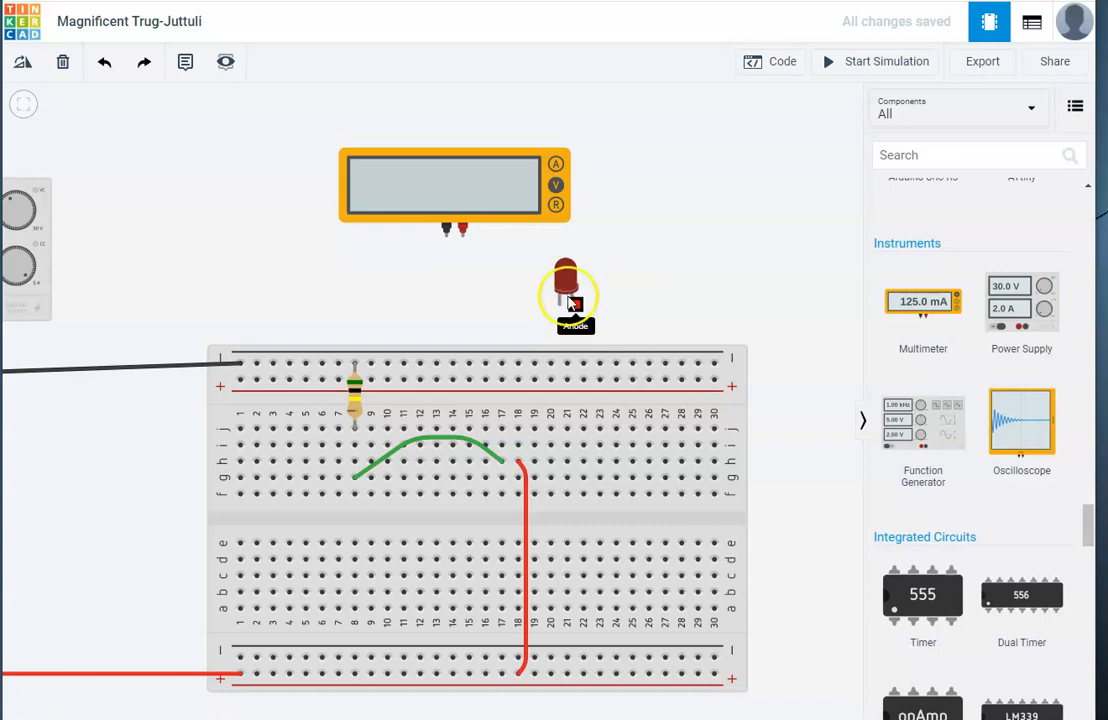
left_click_drag(572, 270, 513, 395)
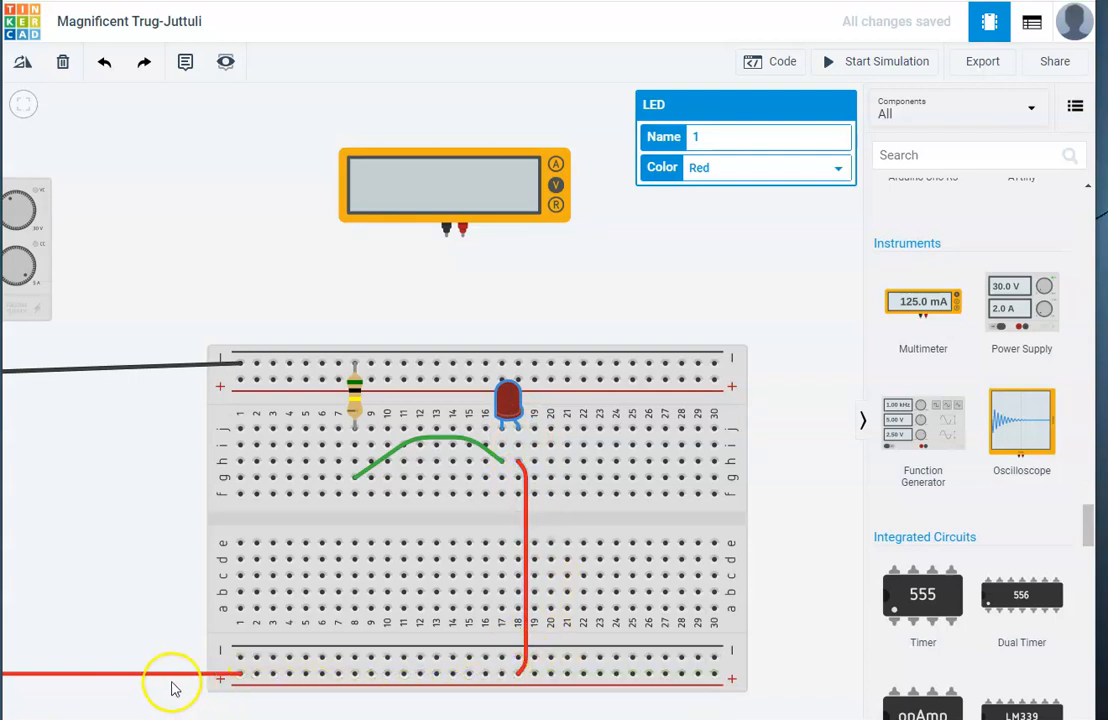
- Examine the power supply's red and black terminals and trace their wires to the breadboard's power rails
scroll(272, 617, "down", 3)
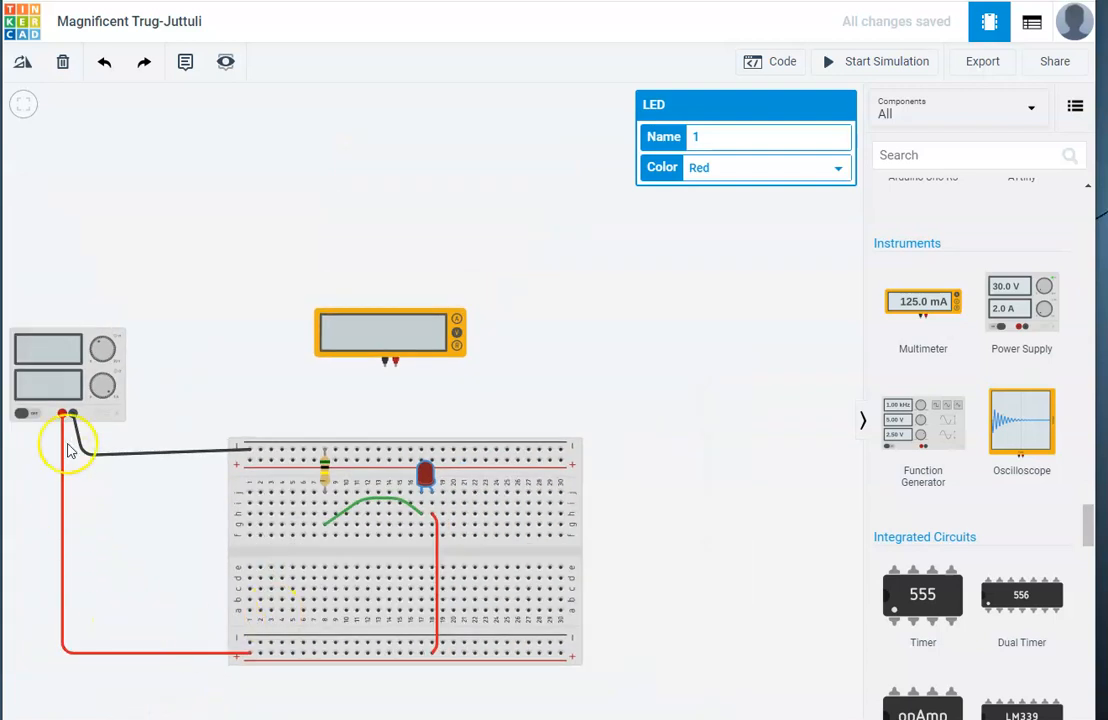
scroll(65, 410, "up", 3)
scroll(67, 412, "up", 2)
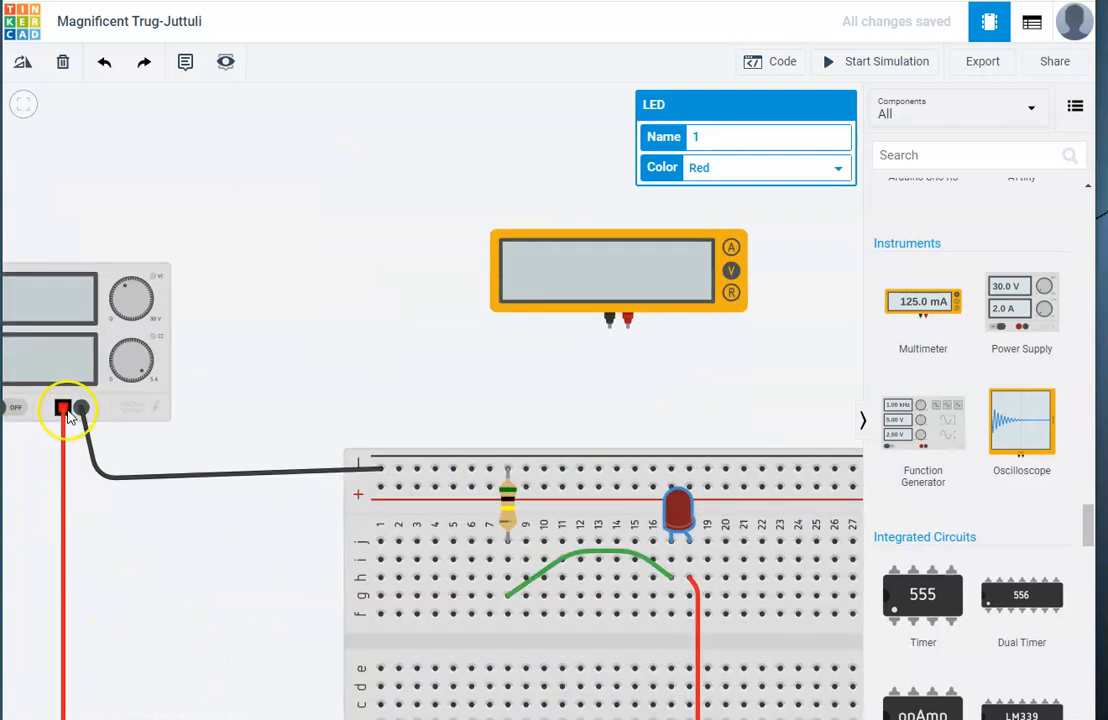
scroll(67, 412, "down", 3)
scroll(70, 412, "up", 2)
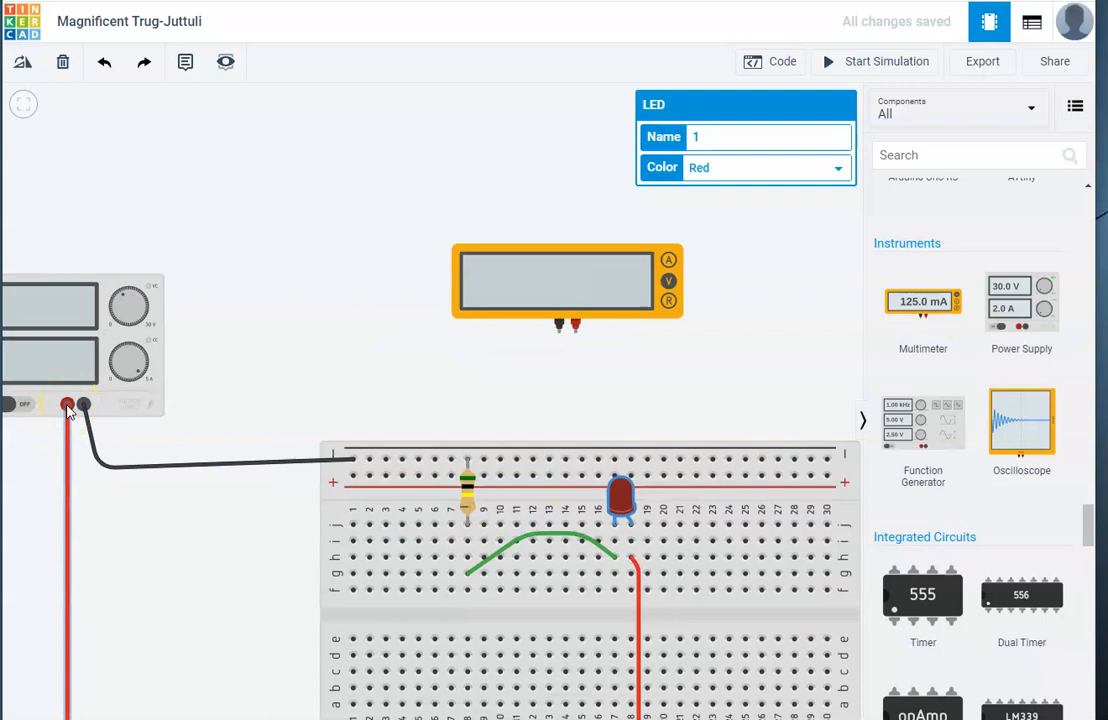
scroll(70, 410, "down", 1)
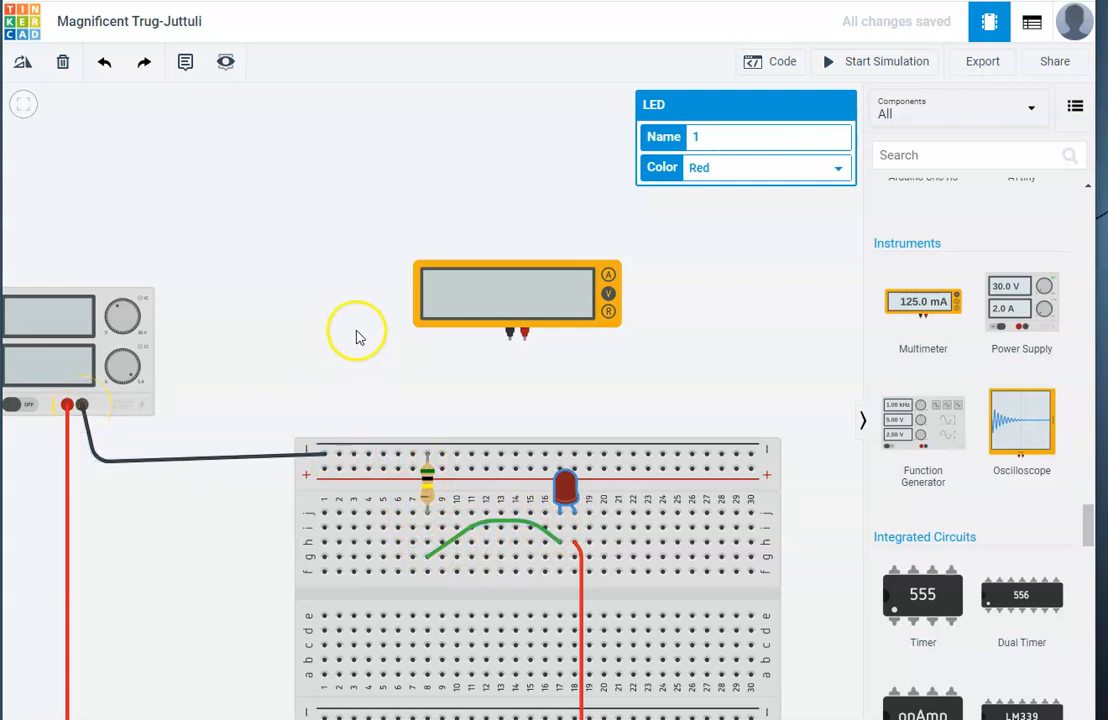
- Move the LED off the breadboard to the space below the multimeter and inspect its anode leg
scroll(355, 355, "down", 2)
scroll(563, 412, "up", 2)
left_click_drag(512, 490, 515, 388)
scroll(527, 406, "up", 3)
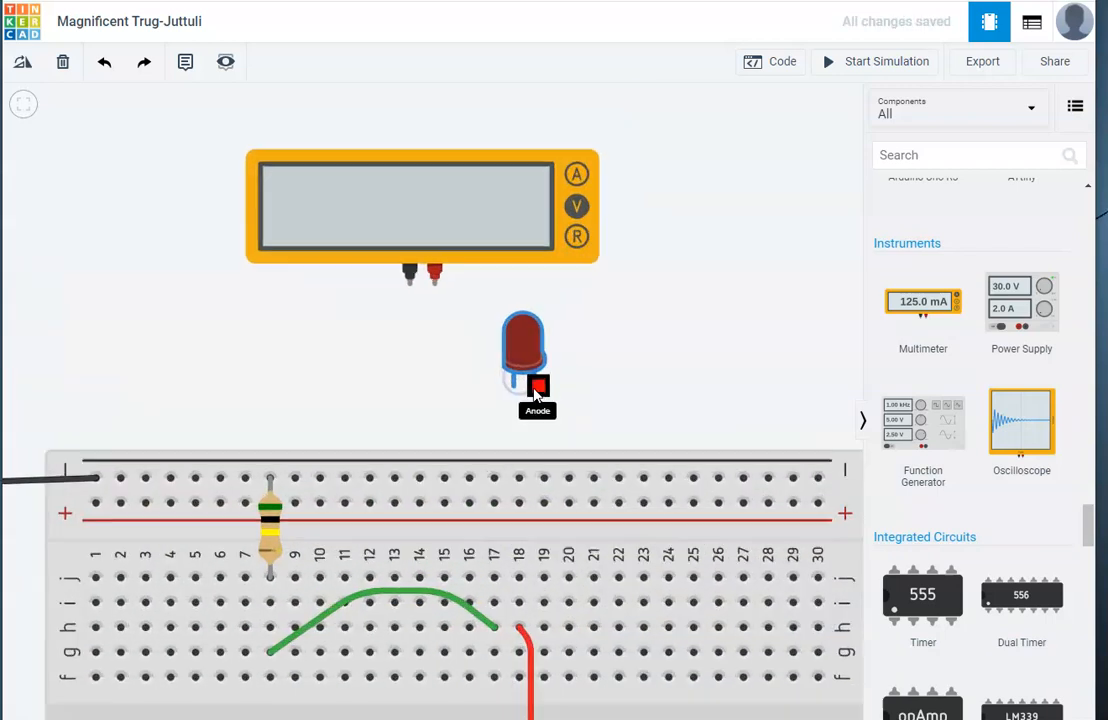
scroll(589, 374, "up", 2)
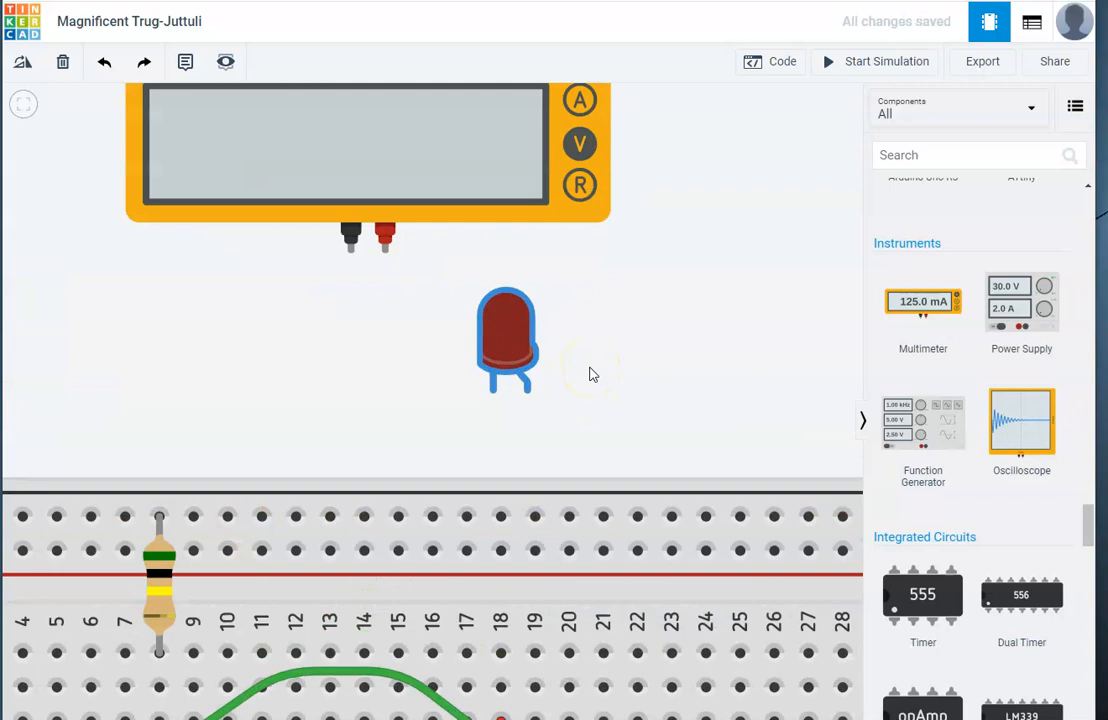
scroll(590, 369, "up", 2)
scroll(590, 369, "up", 1)
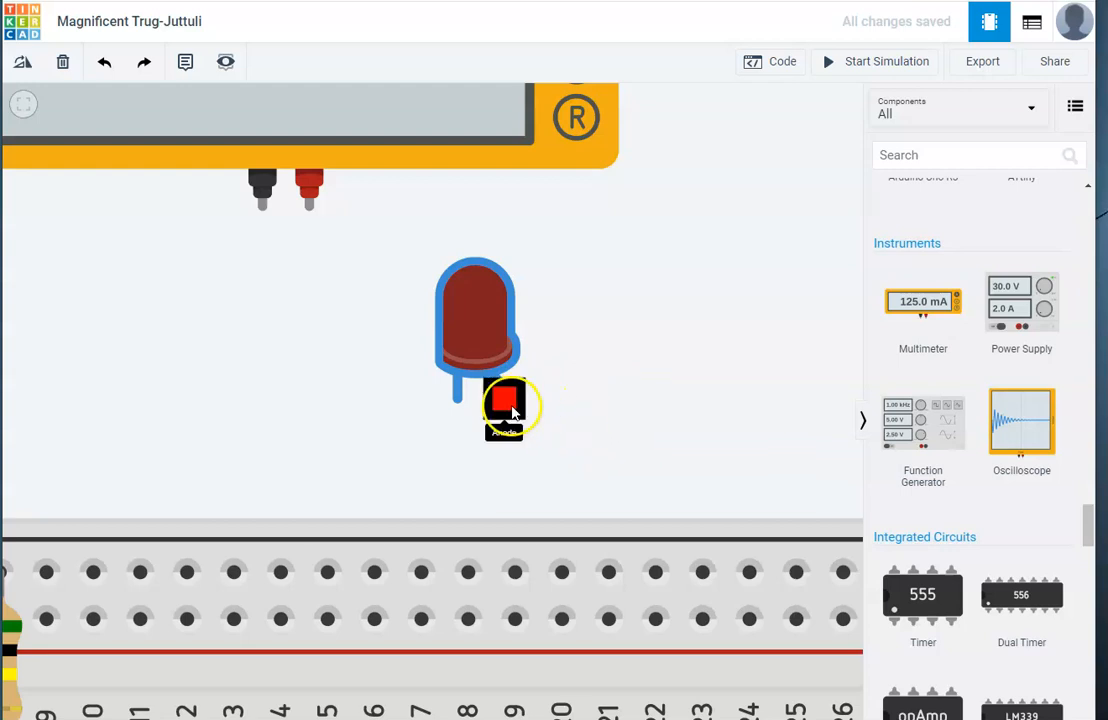
scroll(630, 425, "down", 1)
scroll(435, 453, "up", 1)
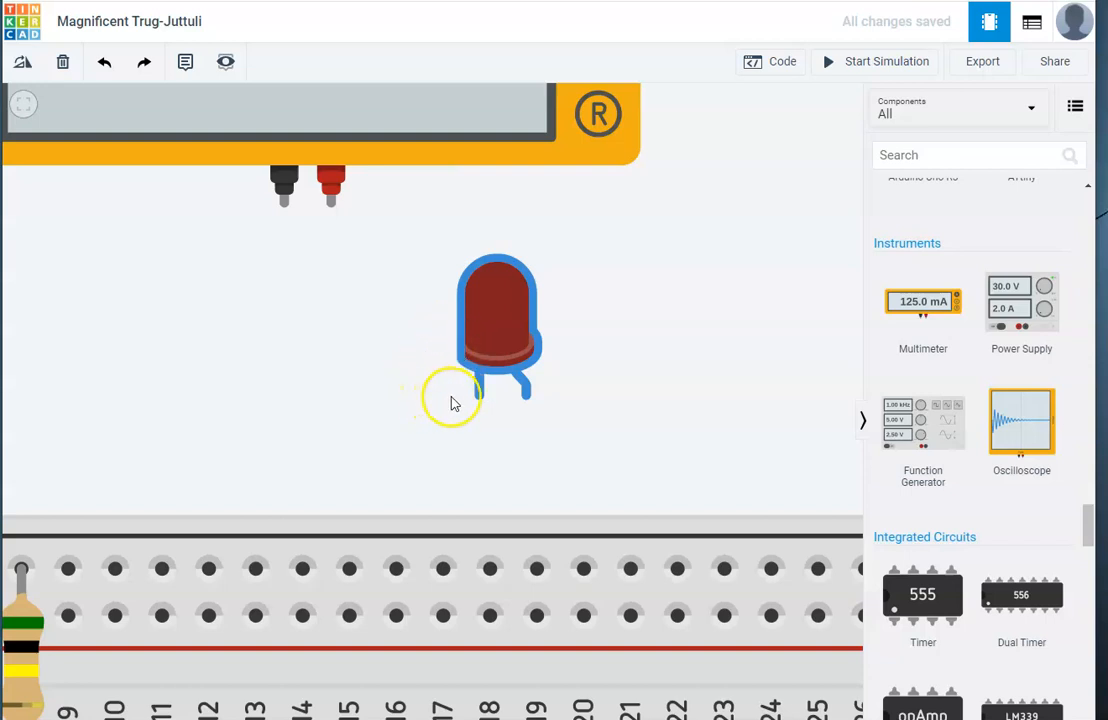
- Inspect the cathode leg of the loose LED
scroll(348, 376, "down", 3)
scroll(350, 380, "down", 1)
scroll(407, 384, "up", 2)
scroll(424, 388, "down", 2)
scroll(424, 397, "up", 1)
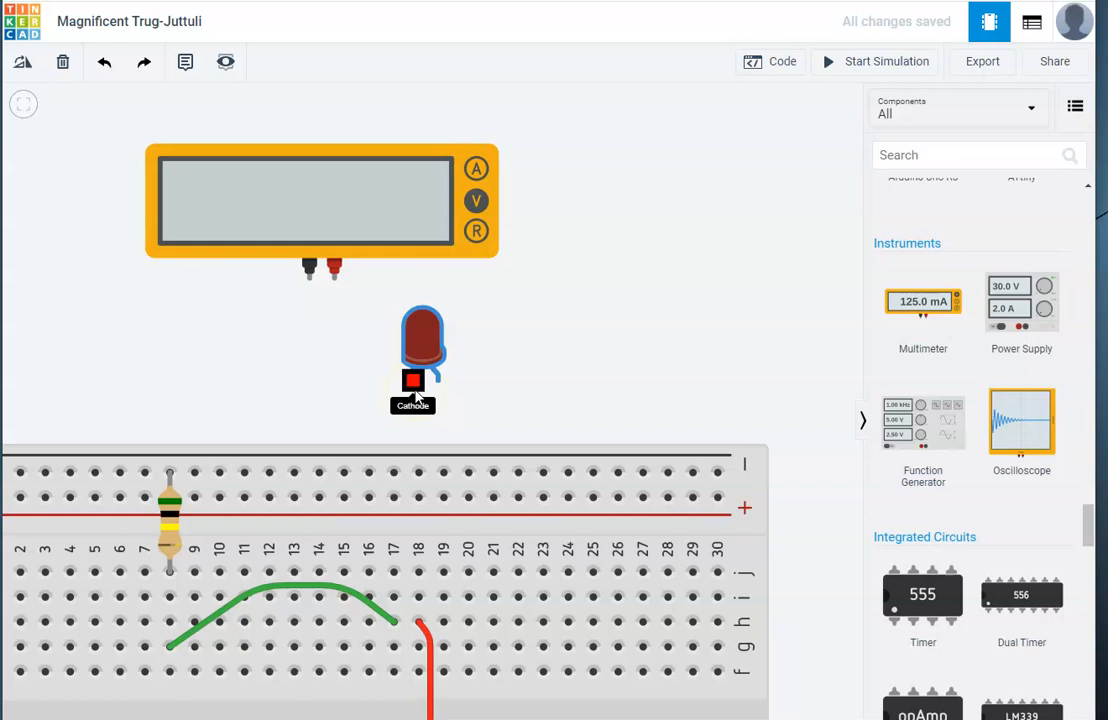
scroll(366, 415, "up", 2)
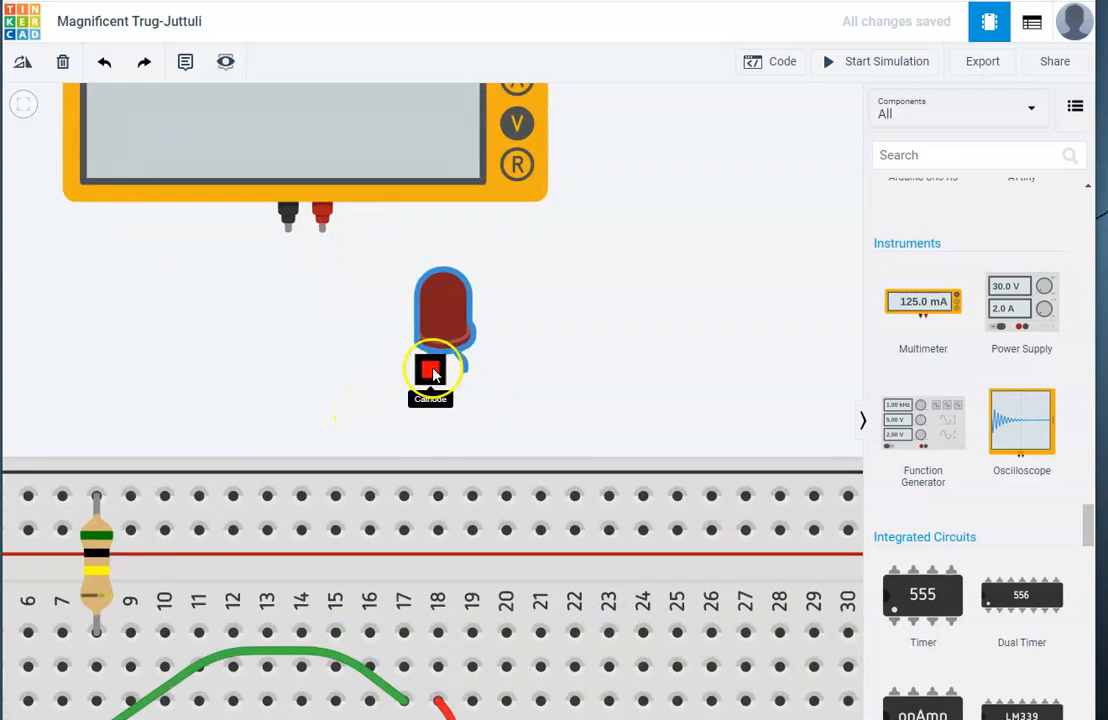
scroll(430, 370, "down", 2)
- Place the LED back with its cathode in hole j17 and its anode in j18, and briefly run the simulation
left_click_drag(432, 336, 418, 524)
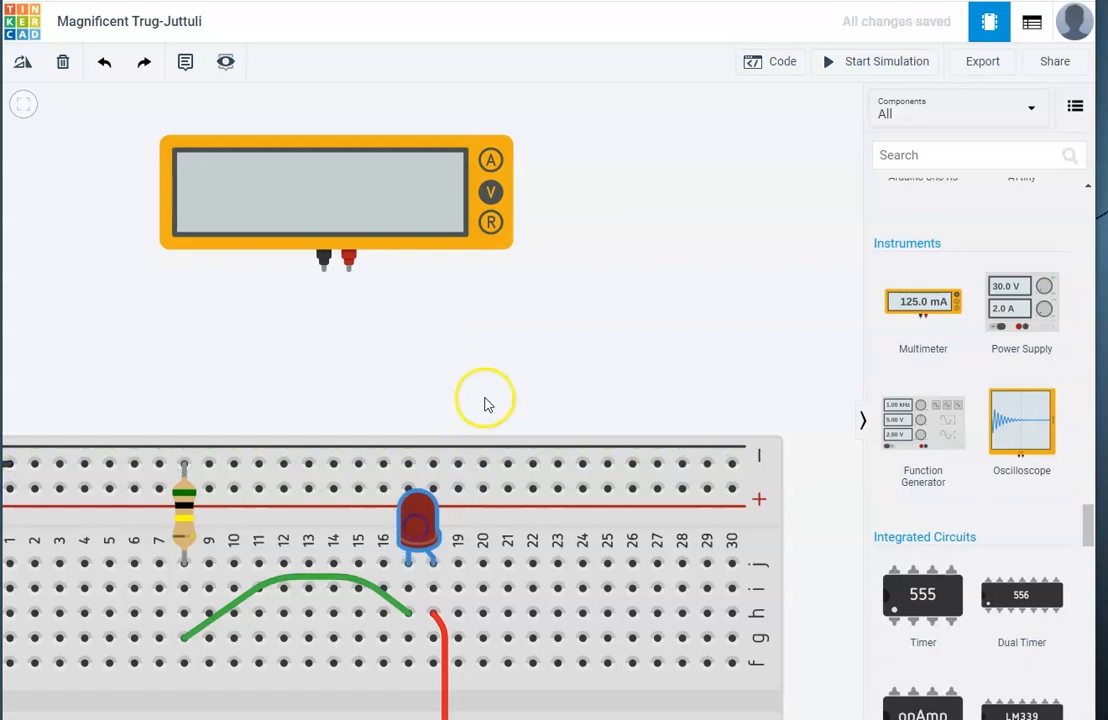
left_click(874, 67)
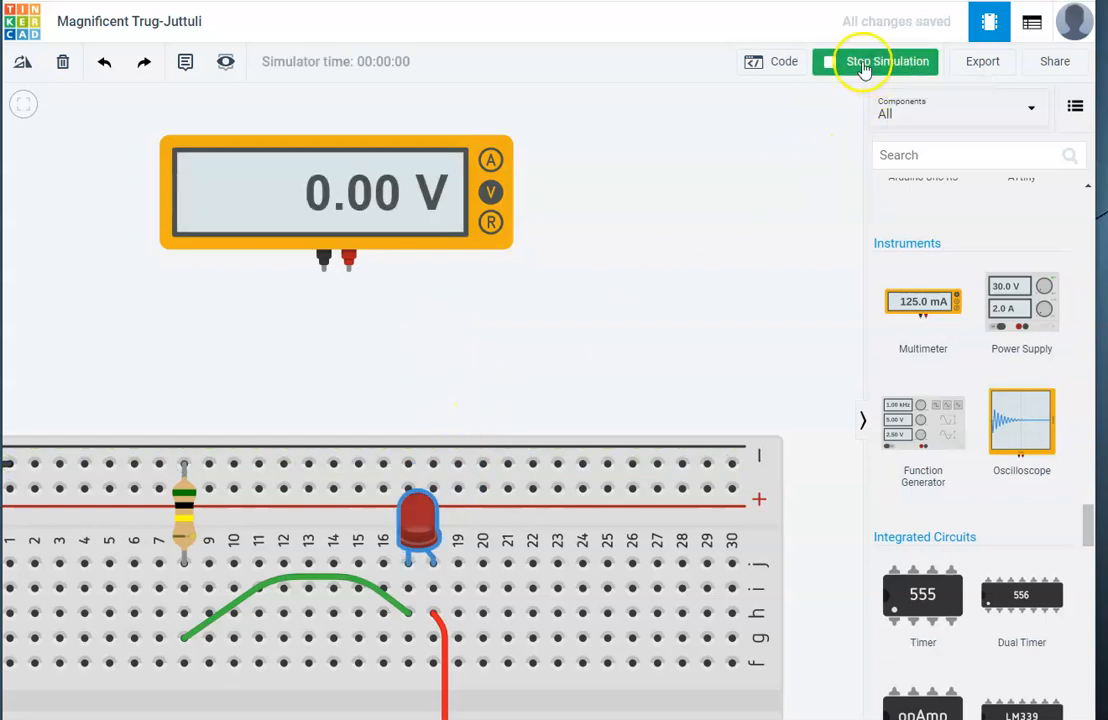
left_click(864, 68)
- Rotate the LED by 180 degrees to reverse its polarity, with its anode in hole j17 and its cathode in j18
mouse_move(405, 617)
left_mouse_down()
mouse_move(396, 601)
mouse_move(433, 590)
mouse_move(403, 585)
mouse_move(408, 612)
left_mouse_up()
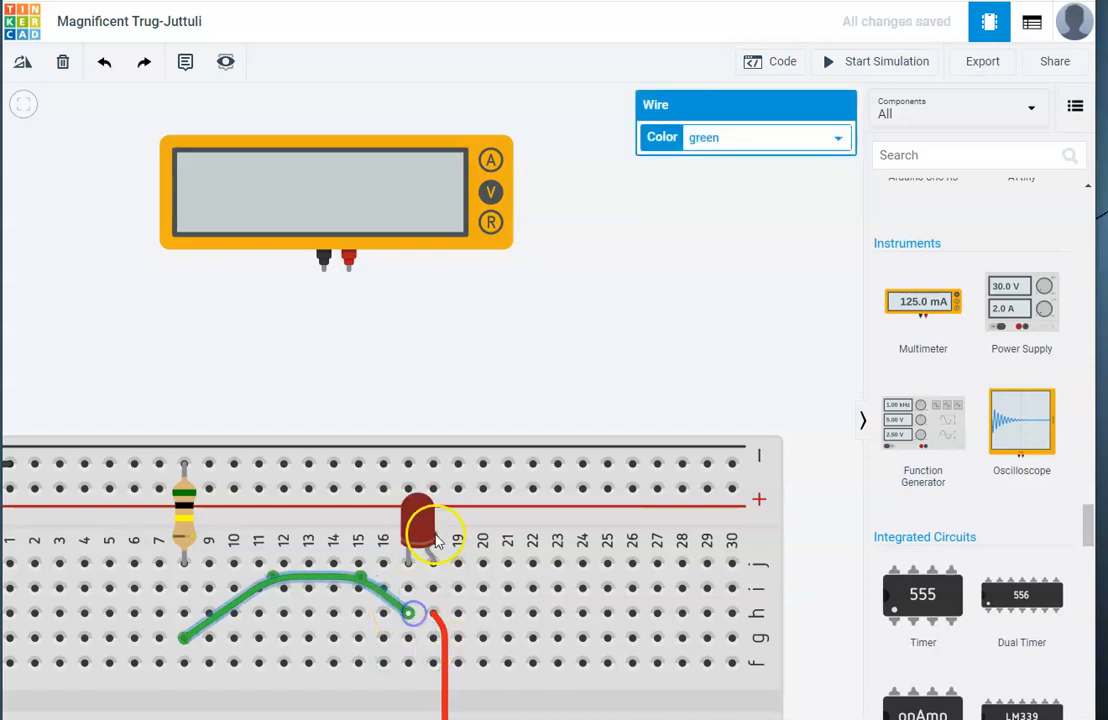
left_click(435, 539)
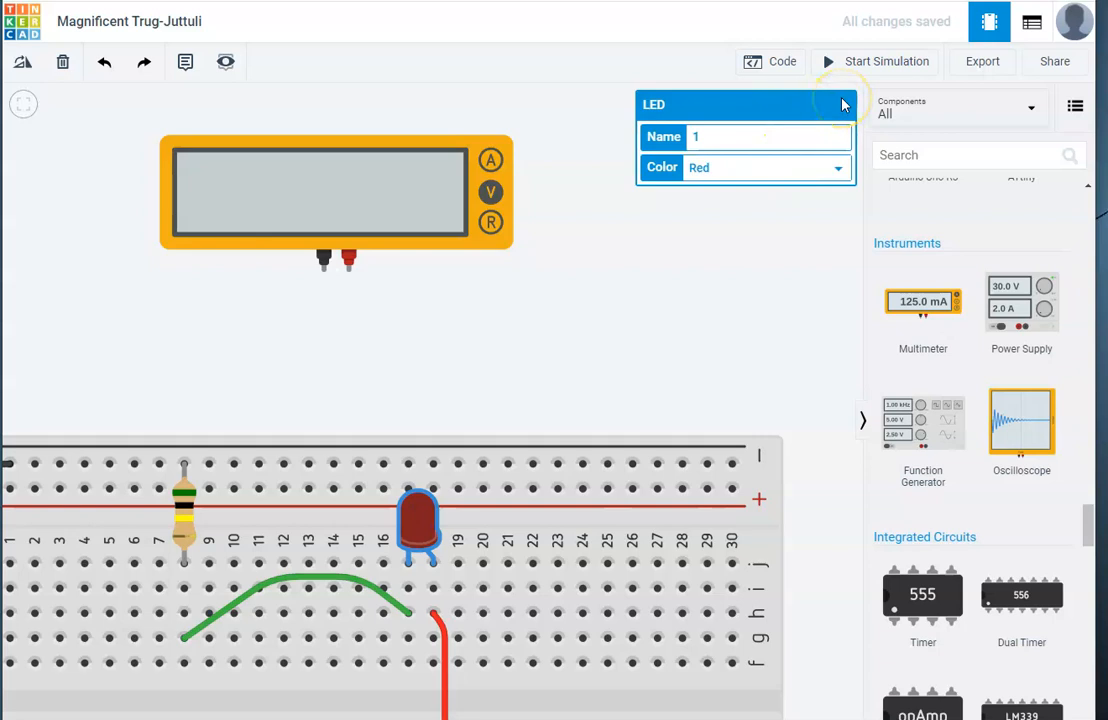
key("r")
key("r")
key("r")
key("r")
key("r")
key("r")
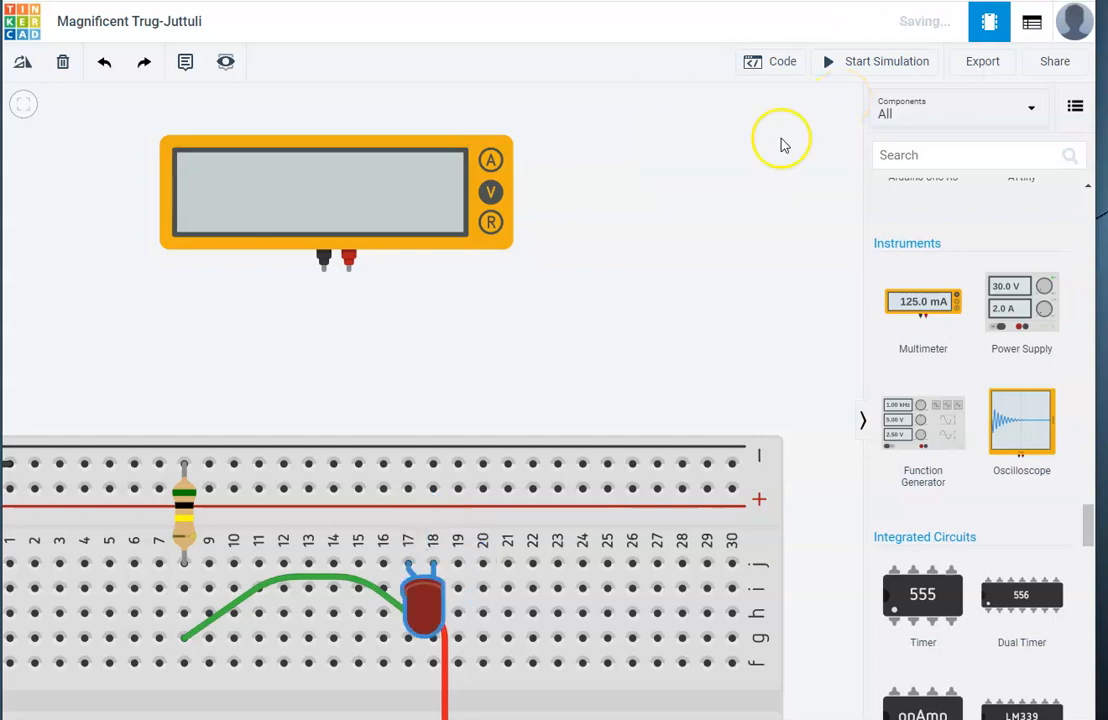
- Run the simulation with the reversed LED to see whether it lights, and stop it
left_click(539, 359)
left_click(853, 61)
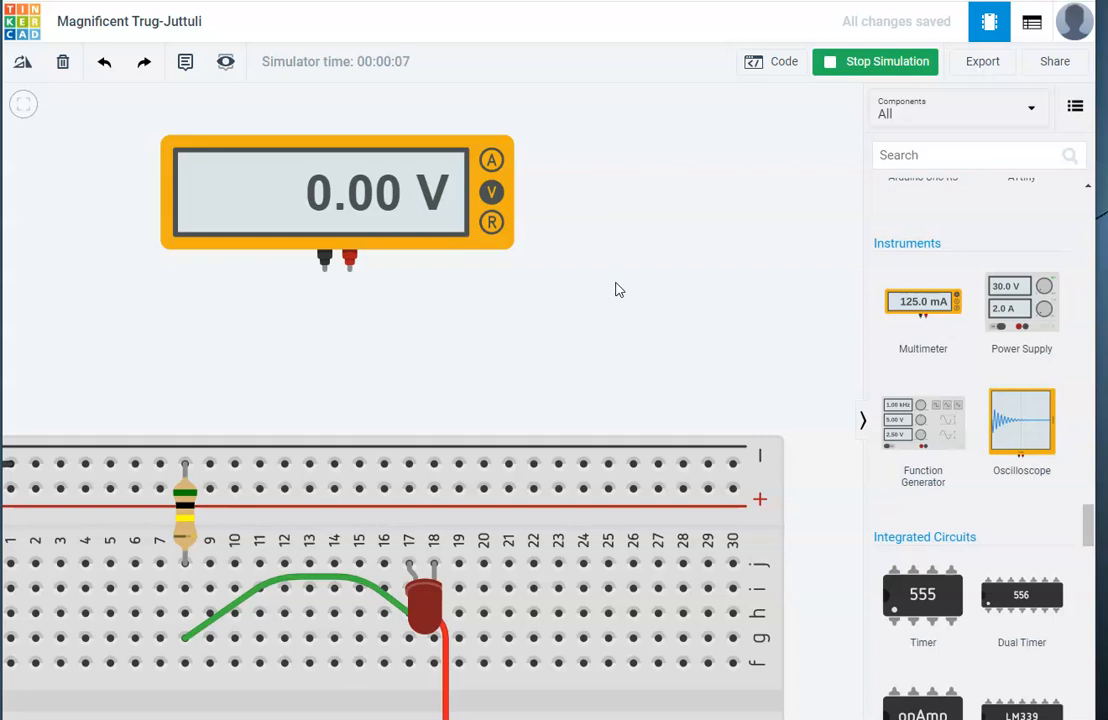
left_click(418, 347)
left_click(880, 62)
- Rotate the LED by another 180 degrees to return its cathode to hole j17 and its anode to j18
left_click(418, 607)
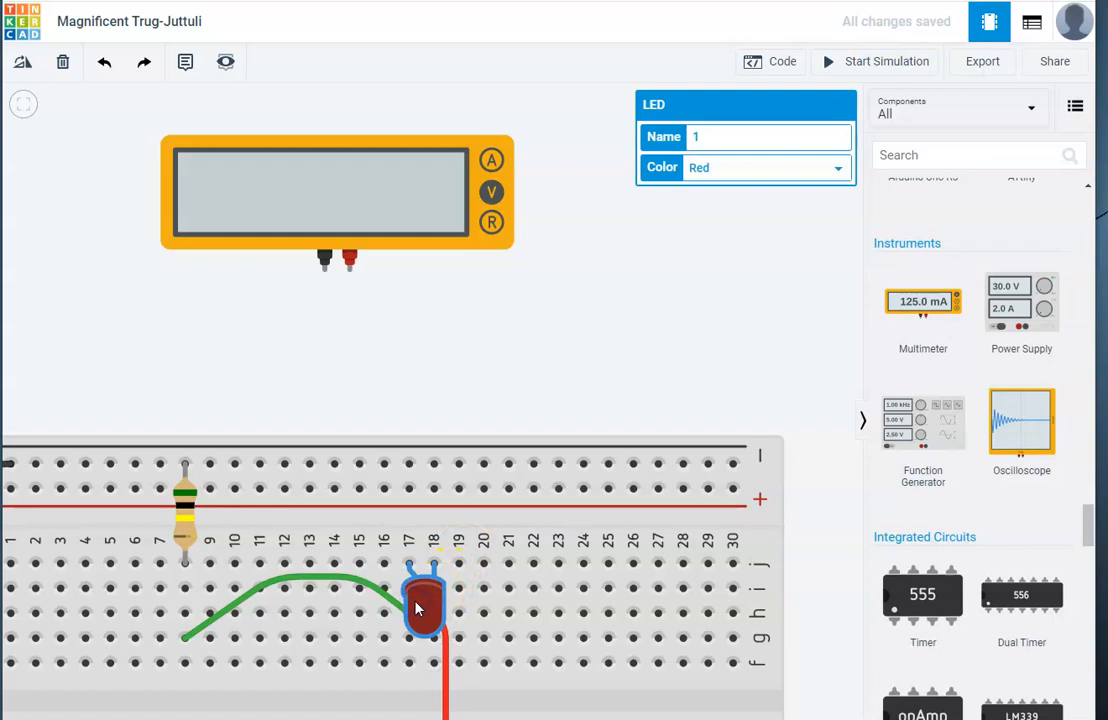
key("r")
key("r")
key("r")
key("r")
key("r")
key("r")
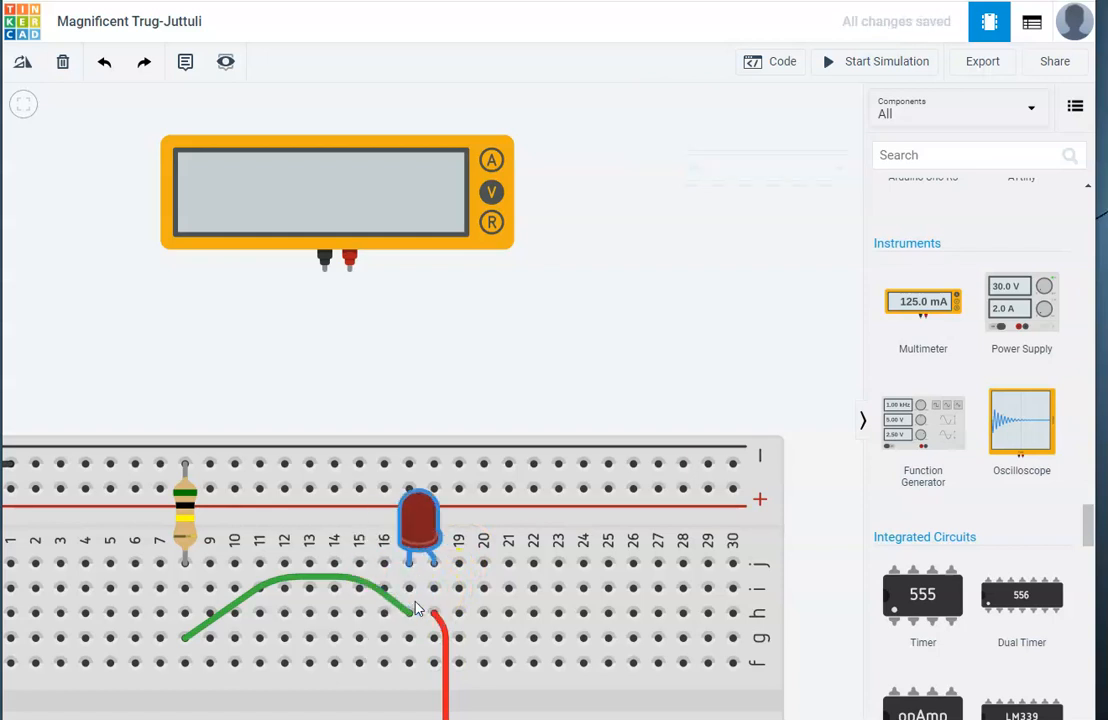
- Start the simulation with the correctly oriented LED and check the power supply's readings across the whole circuit
left_click(477, 391)
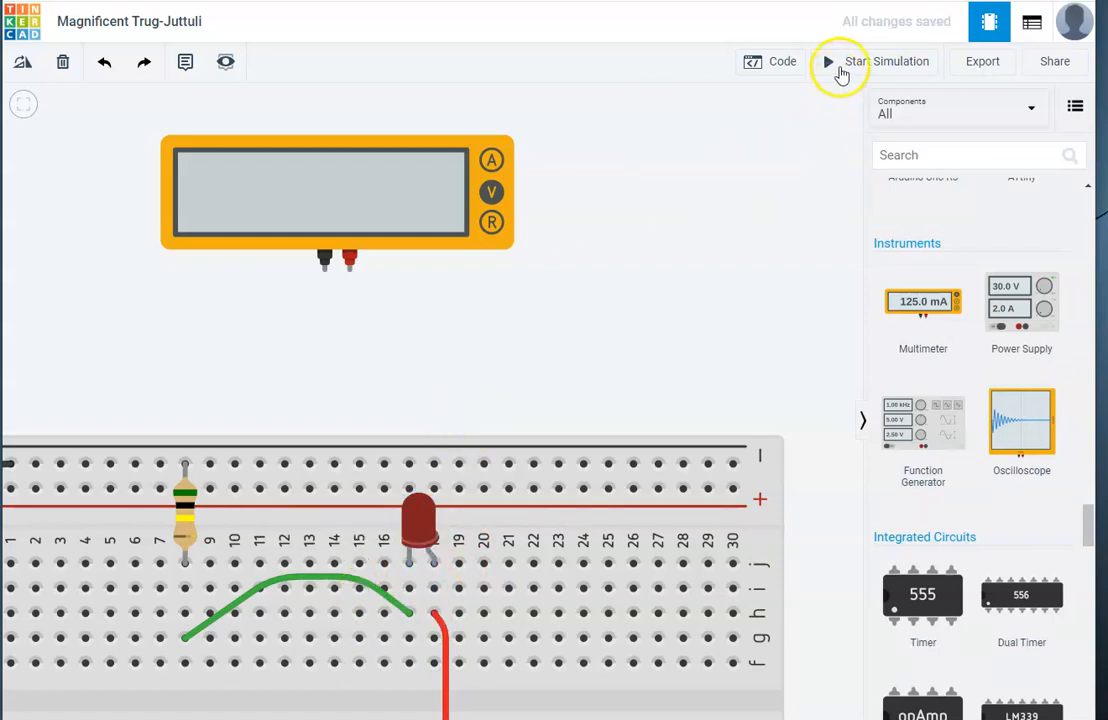
left_click(842, 70)
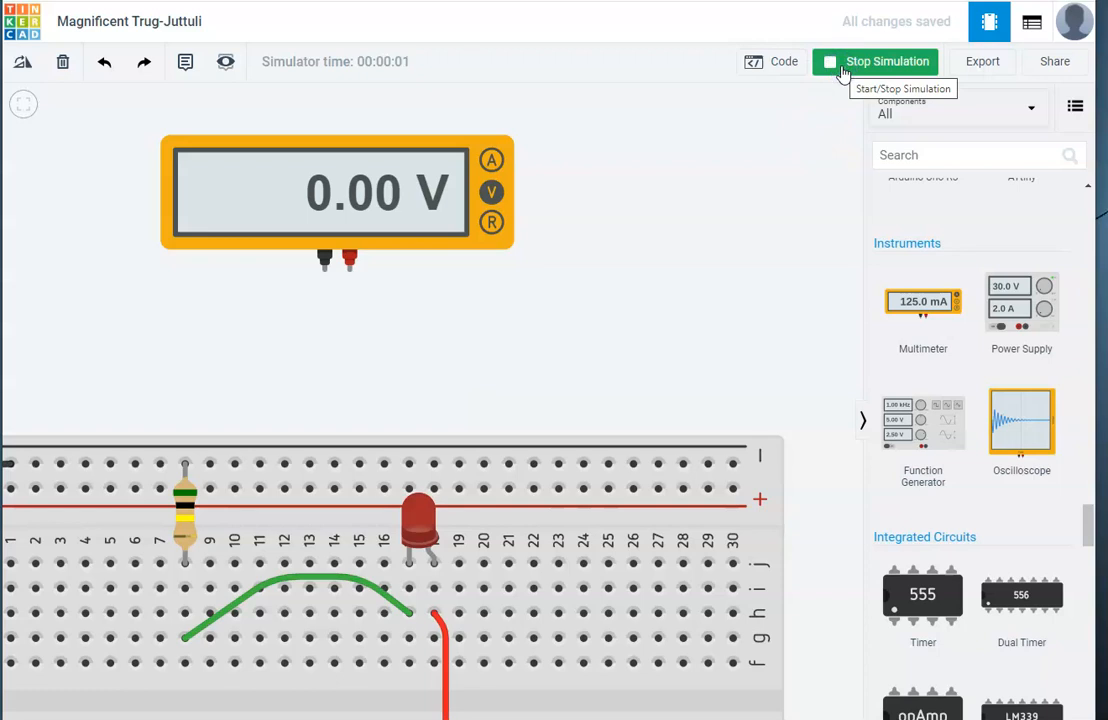
scroll(603, 289, "down", 4)
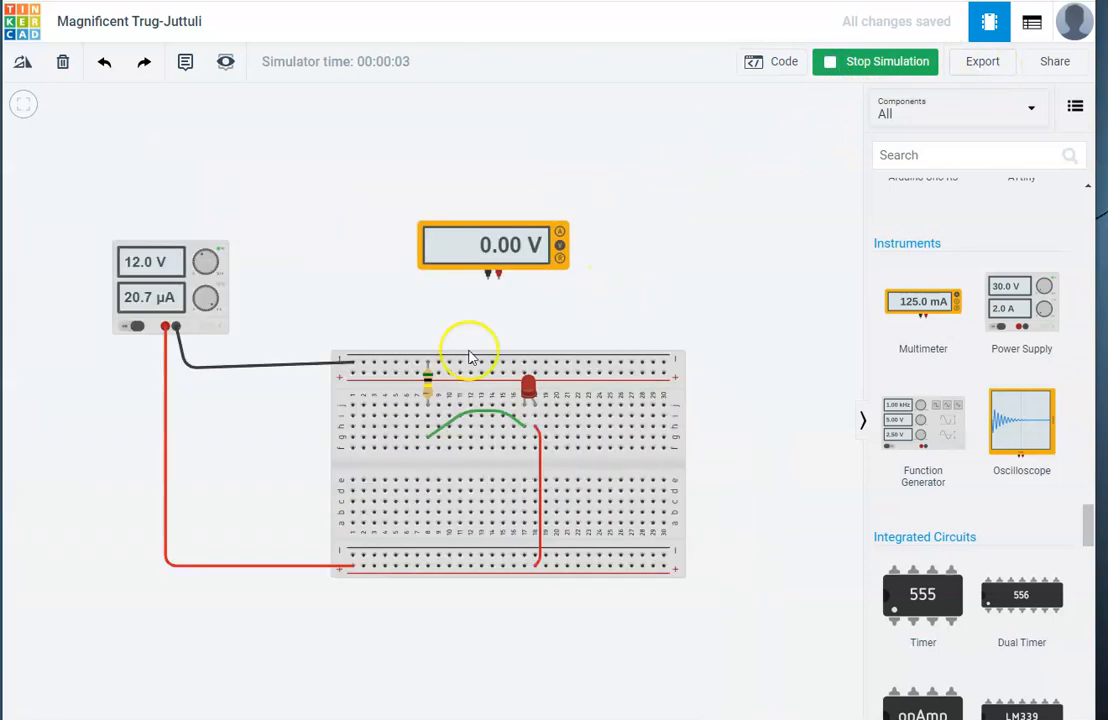
scroll(336, 332, "up", 2)
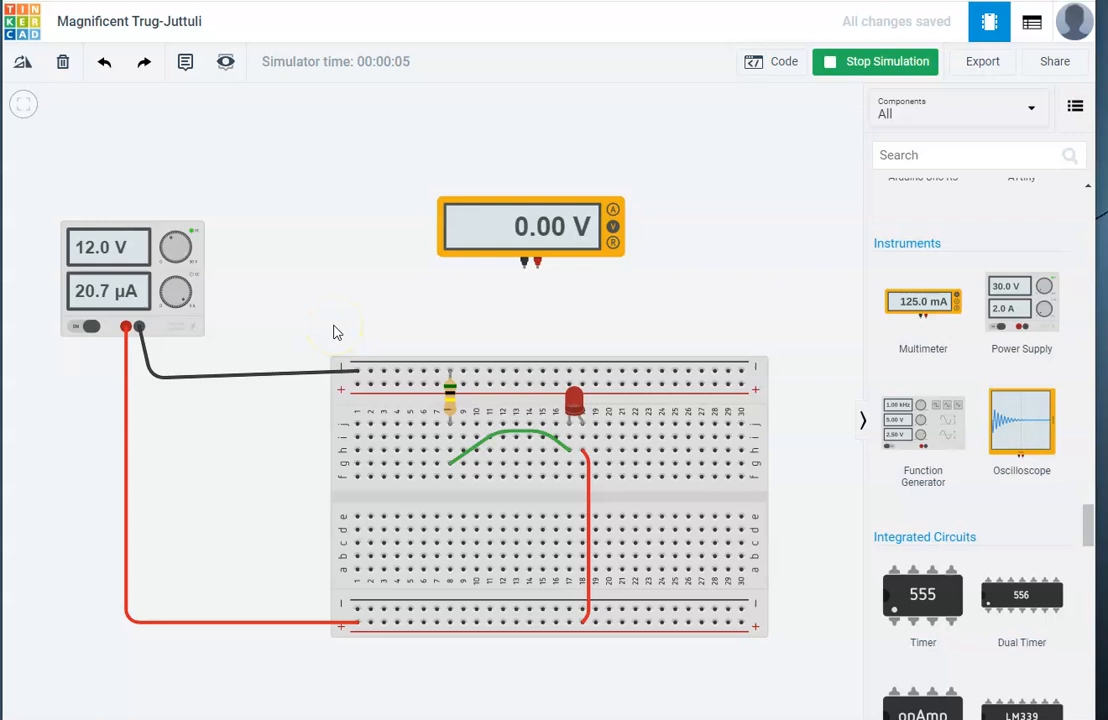